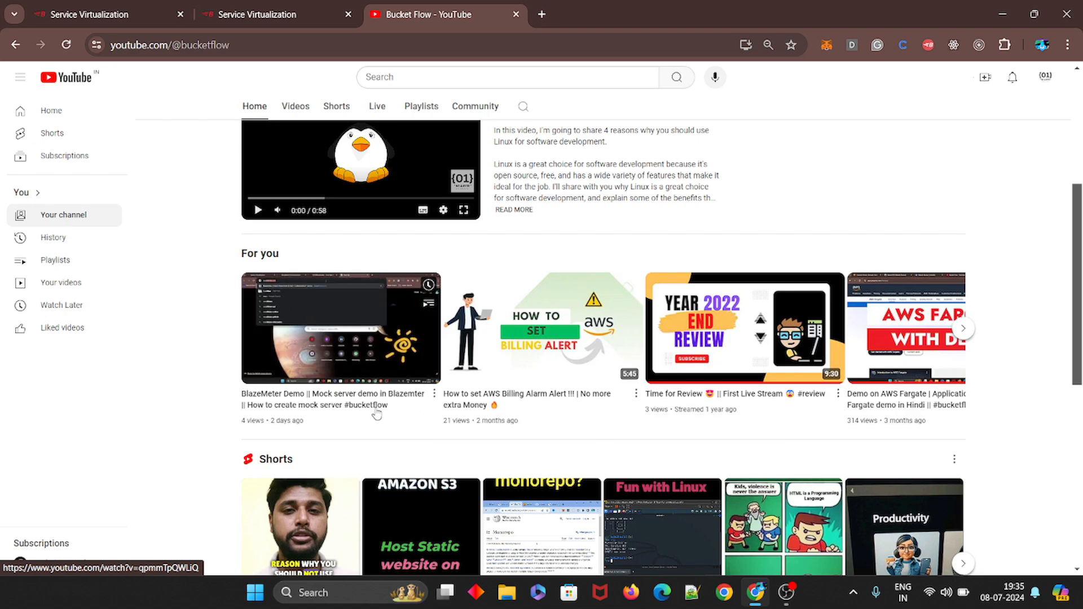
- Switch to the BlazeMeter Service Virtualization page and close the open transaction editor without saving
click(88, 13)
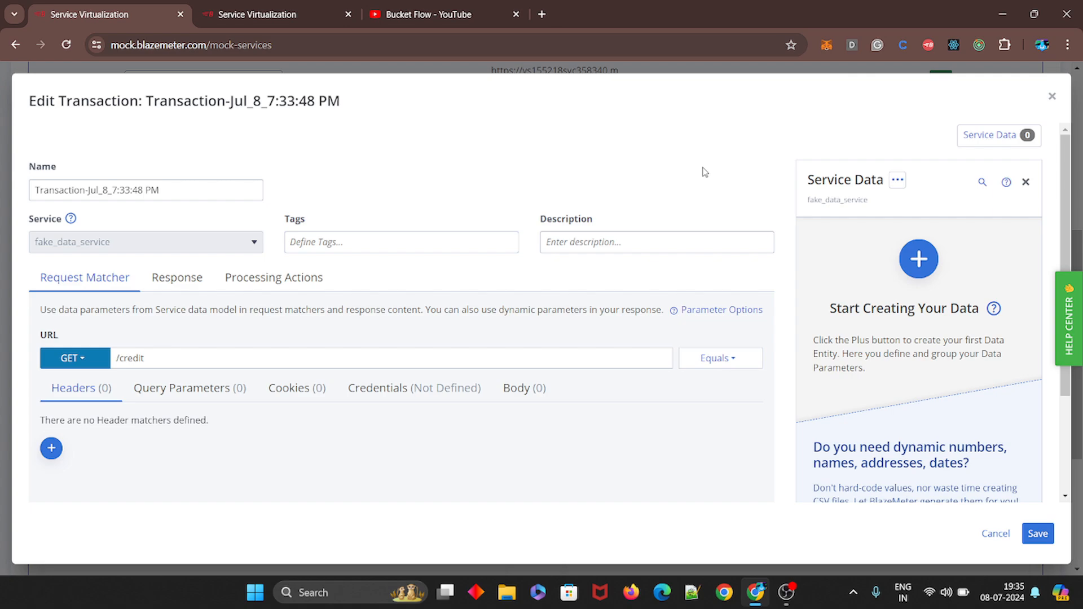
click(1052, 97)
scroll(338, 270, up, 4)
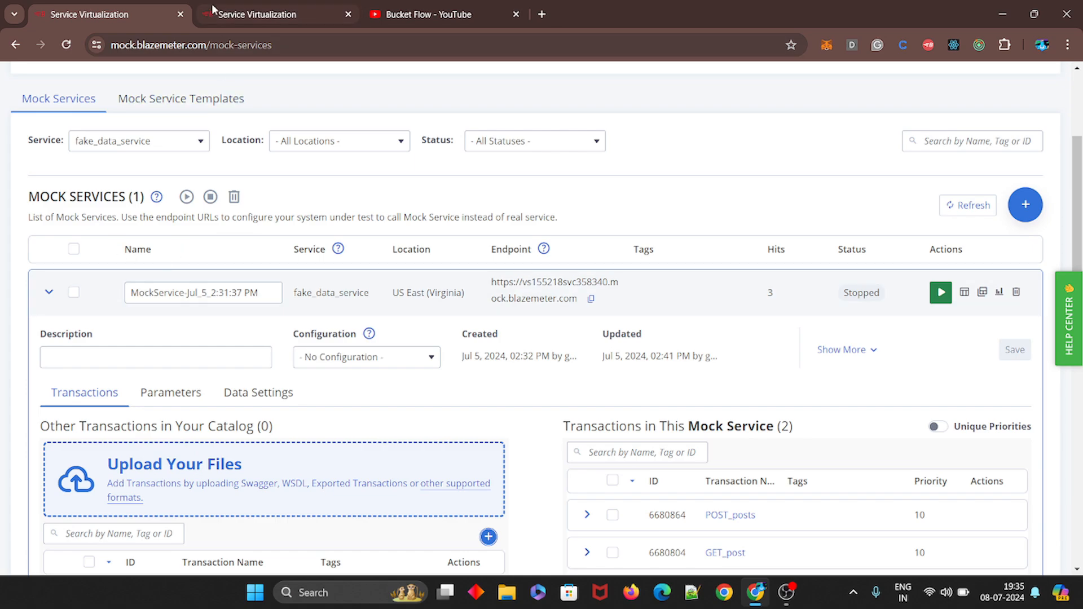
- Examine the service filter's options and the details and transactions of the fake_data_service mock service
click(161, 146)
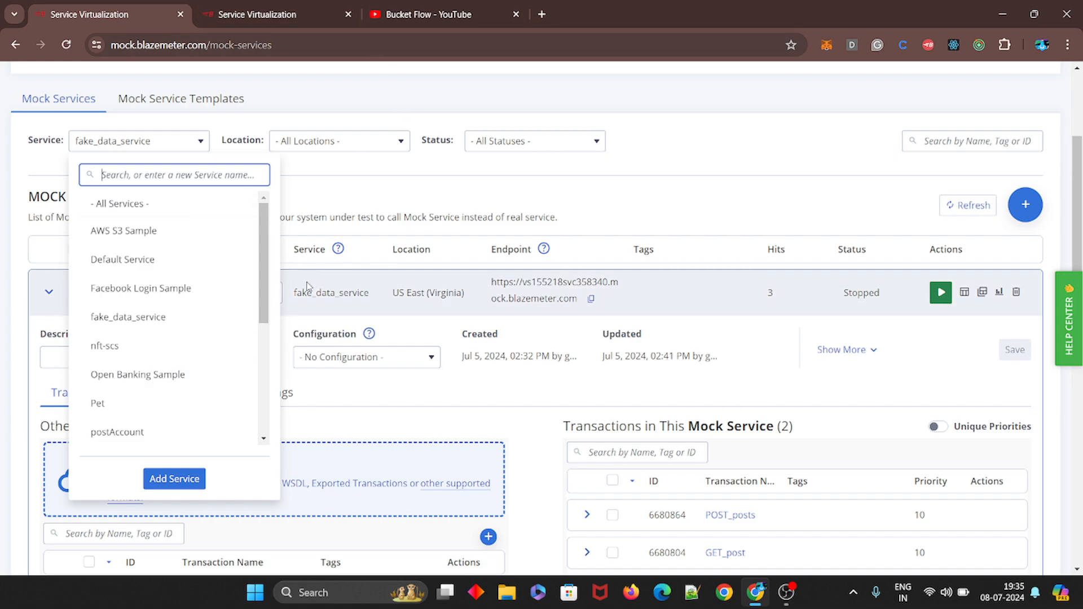
click(341, 191)
scroll(473, 383, down, 4)
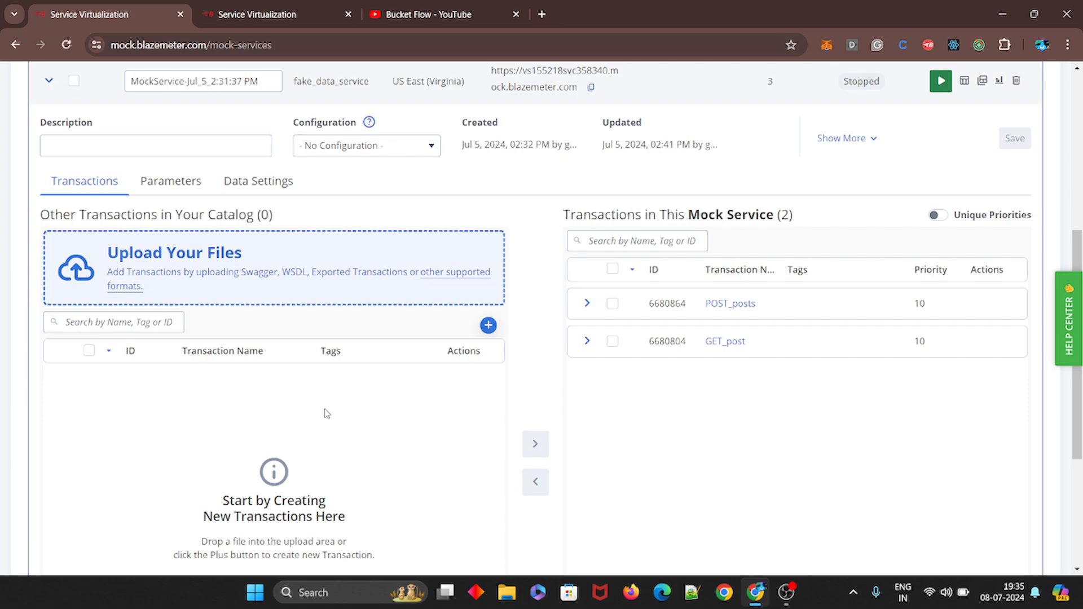
scroll(1002, 228, up, 3)
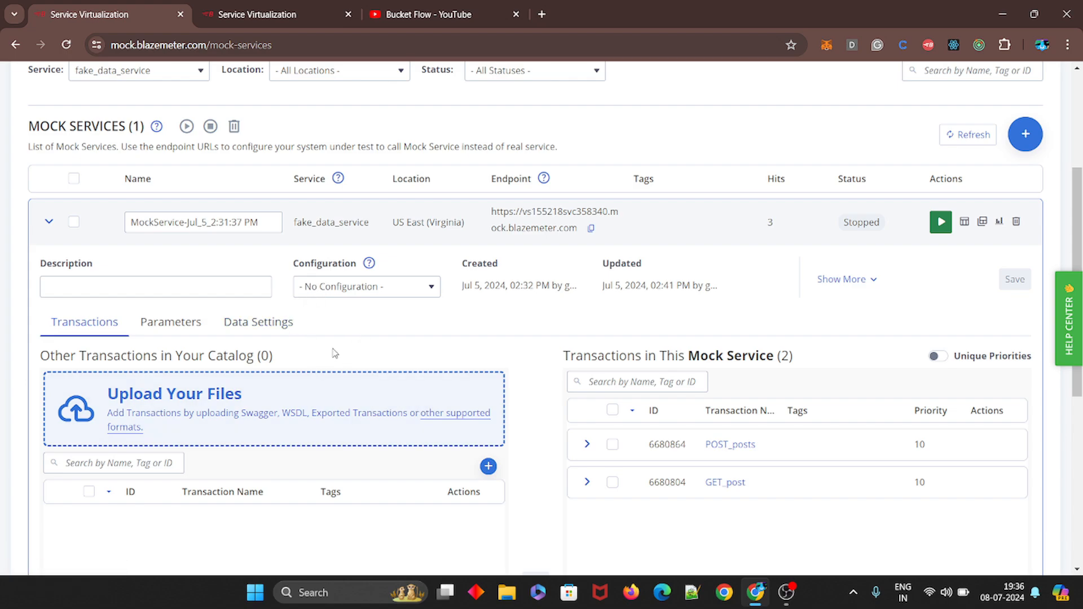
scroll(321, 376, down, 3)
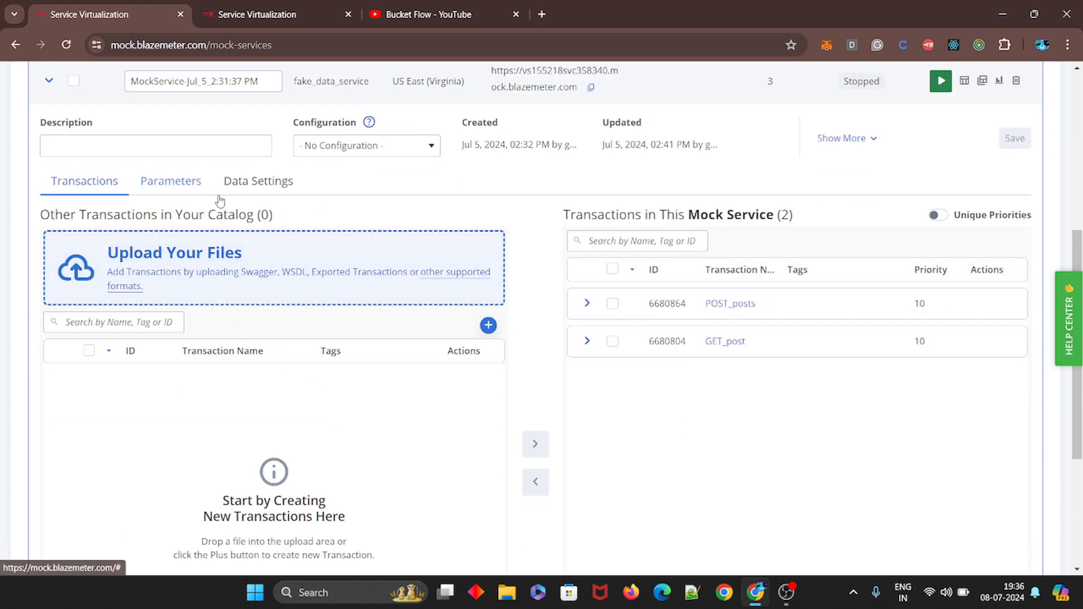
scroll(220, 201, up, 4)
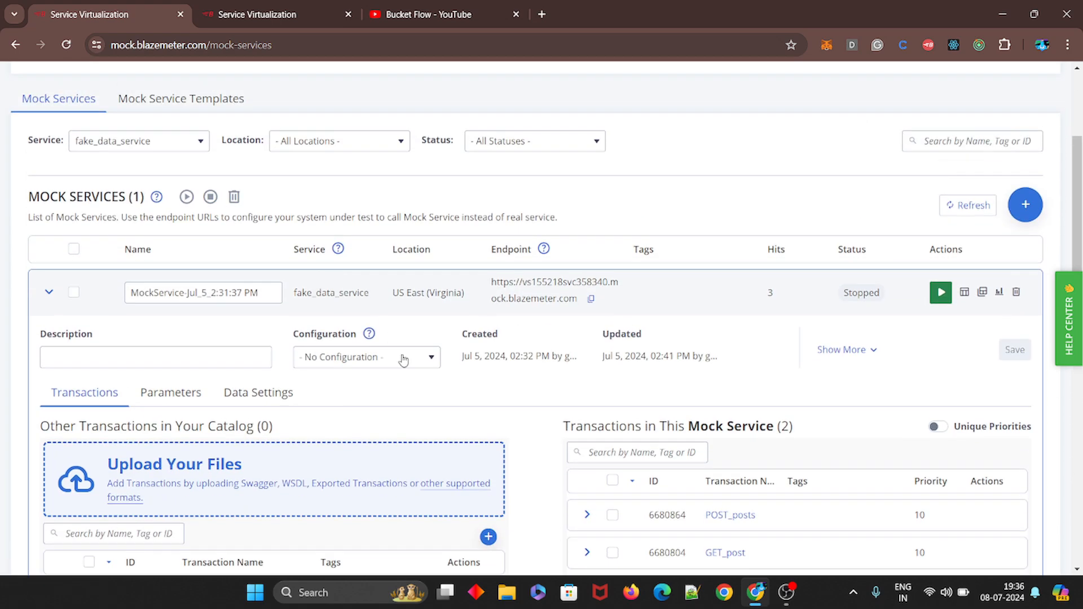
scroll(402, 360, down, 4)
scroll(411, 231, up, 4)
scroll(314, 417, down, 1)
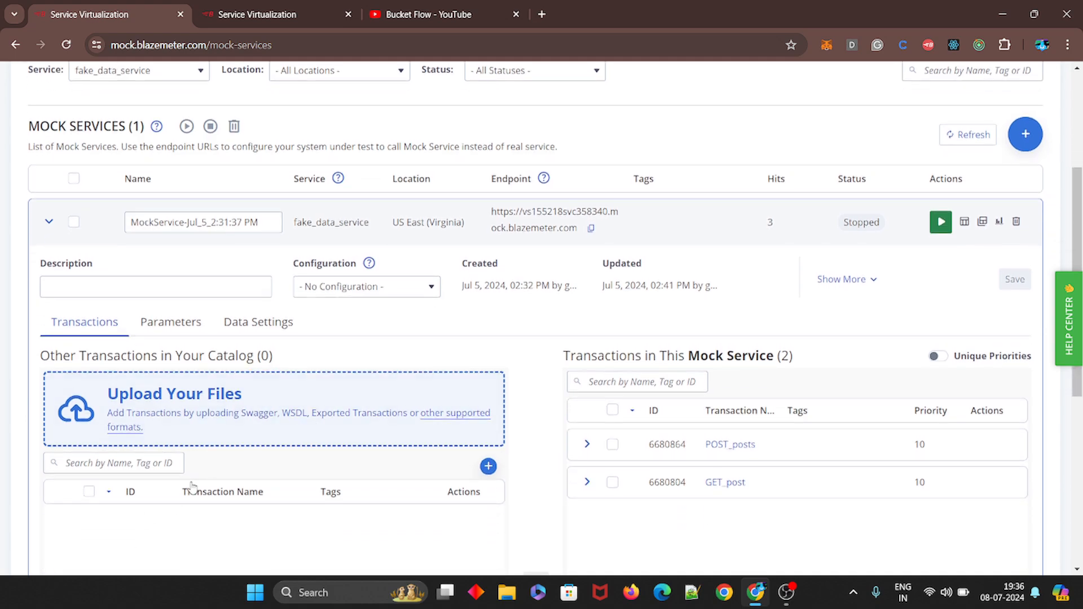
- Look through the available services in the service filter and reopen the fake_data_service mock service's details
click(56, 228)
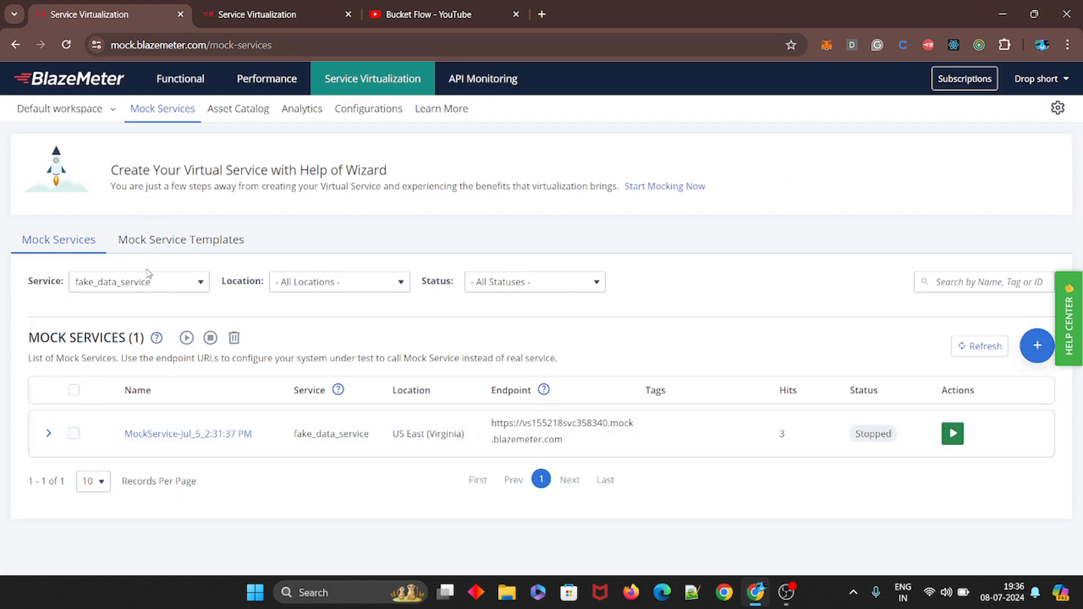
click(159, 289)
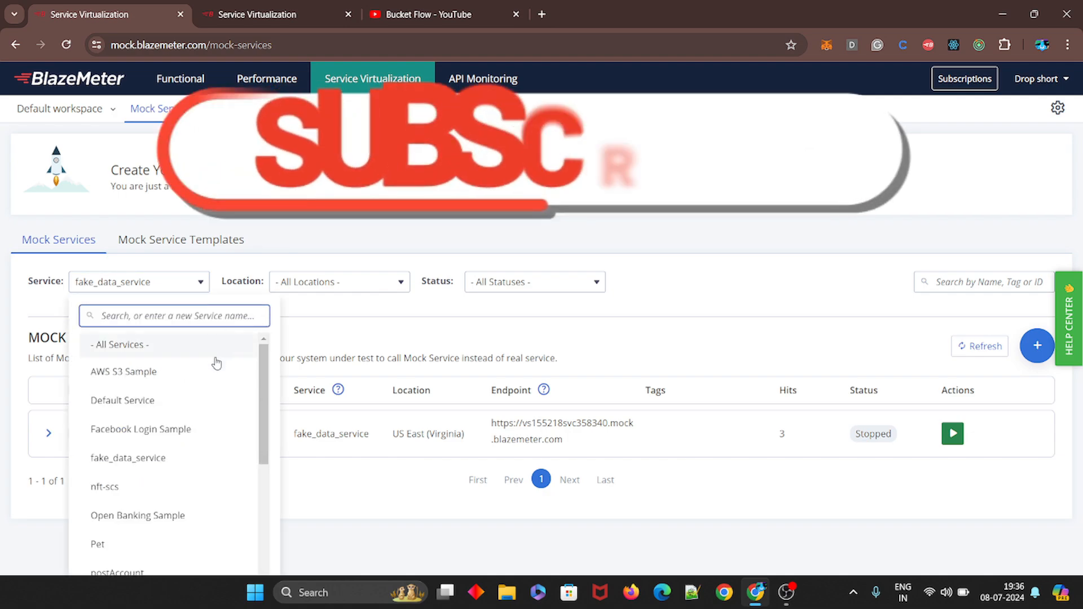
scroll(179, 422, down, 3)
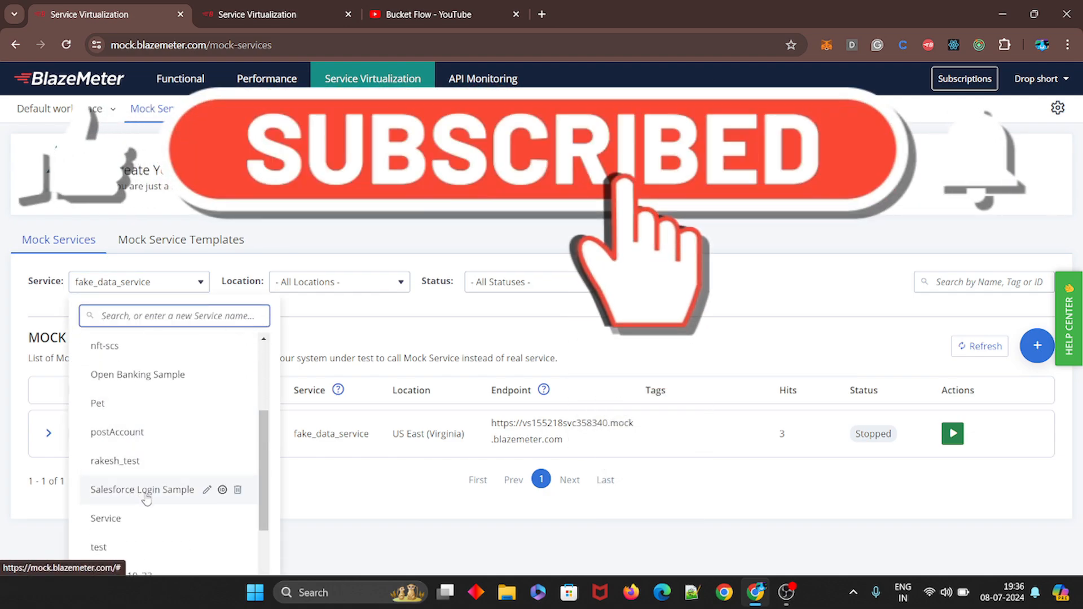
click(322, 342)
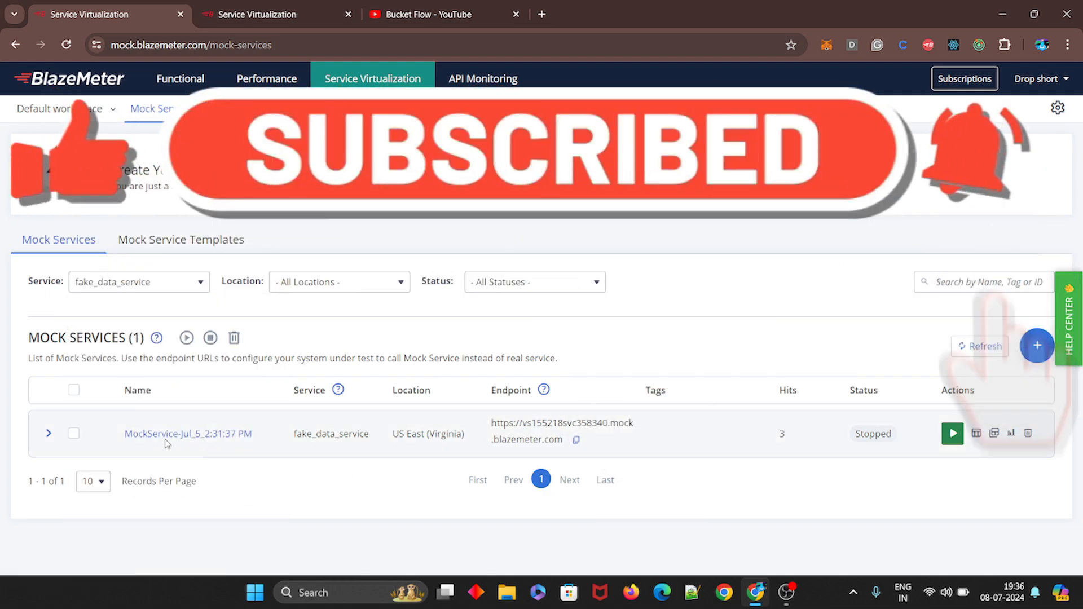
click(50, 433)
scroll(395, 400, down, 5)
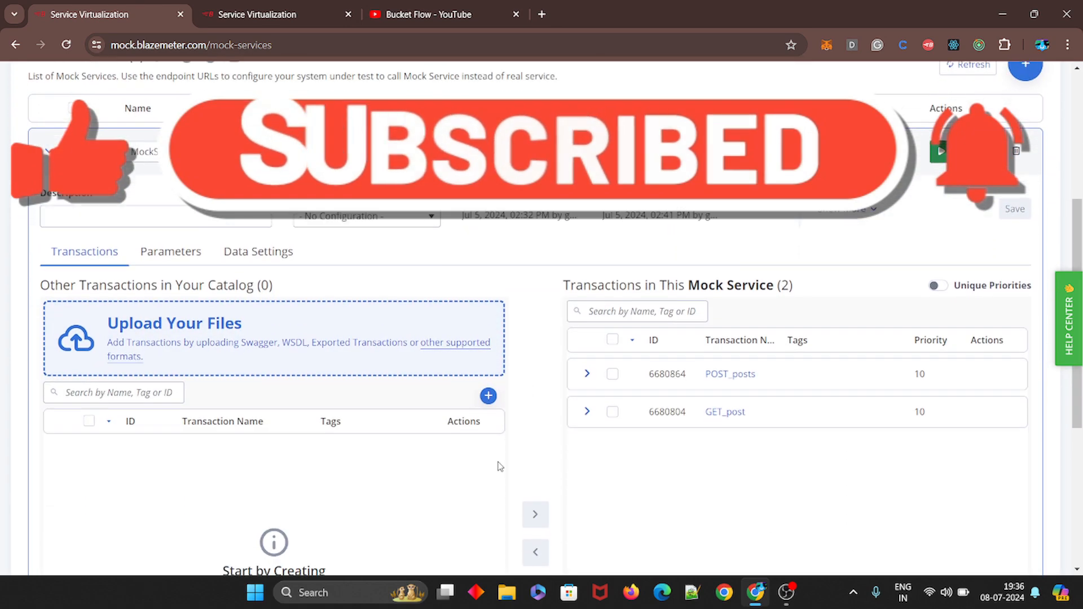
click(488, 324)
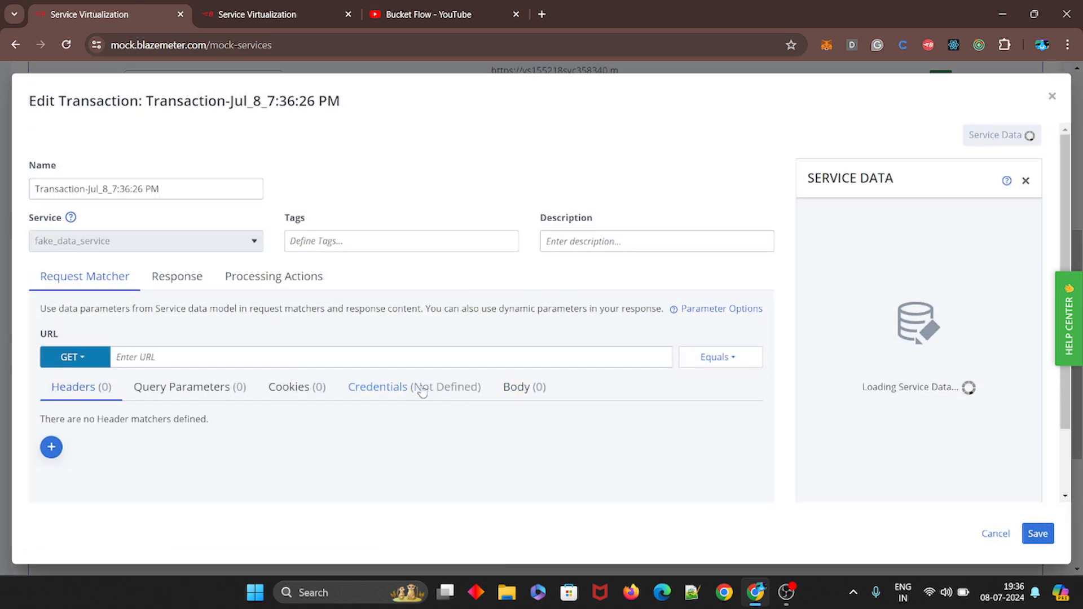
click(253, 351)
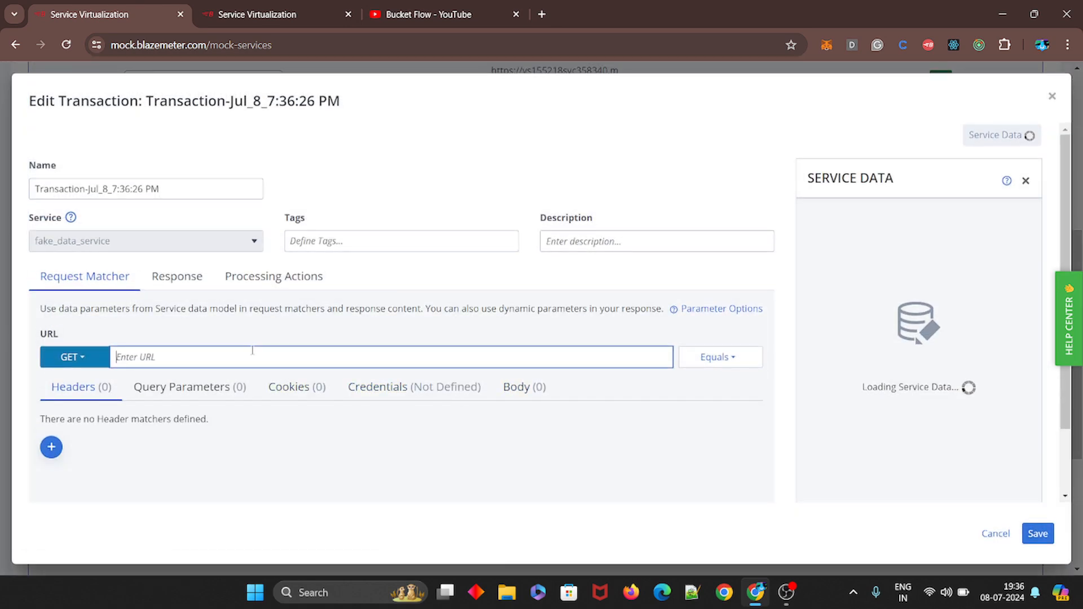
click(1052, 99)
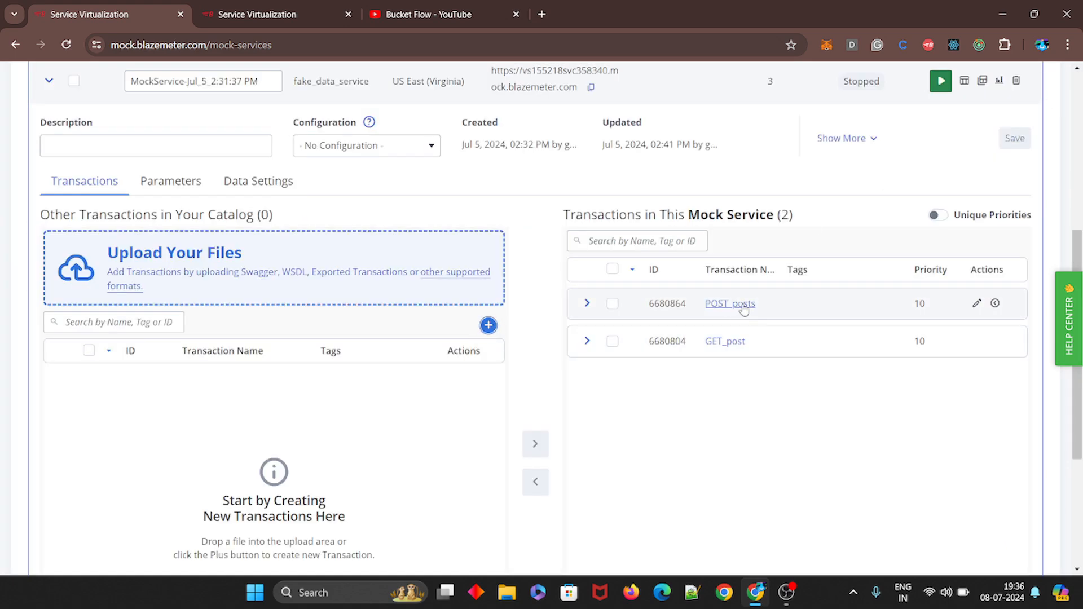
- Create a new transaction in fake_data_service and add a new data entity named data-test to its service data
click(485, 327)
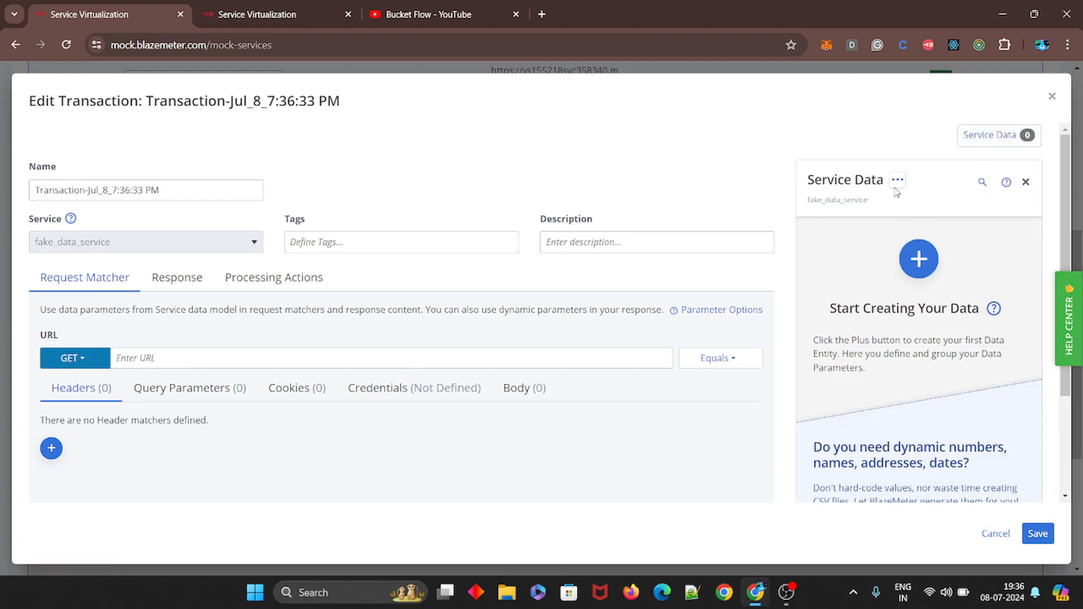
click(929, 271)
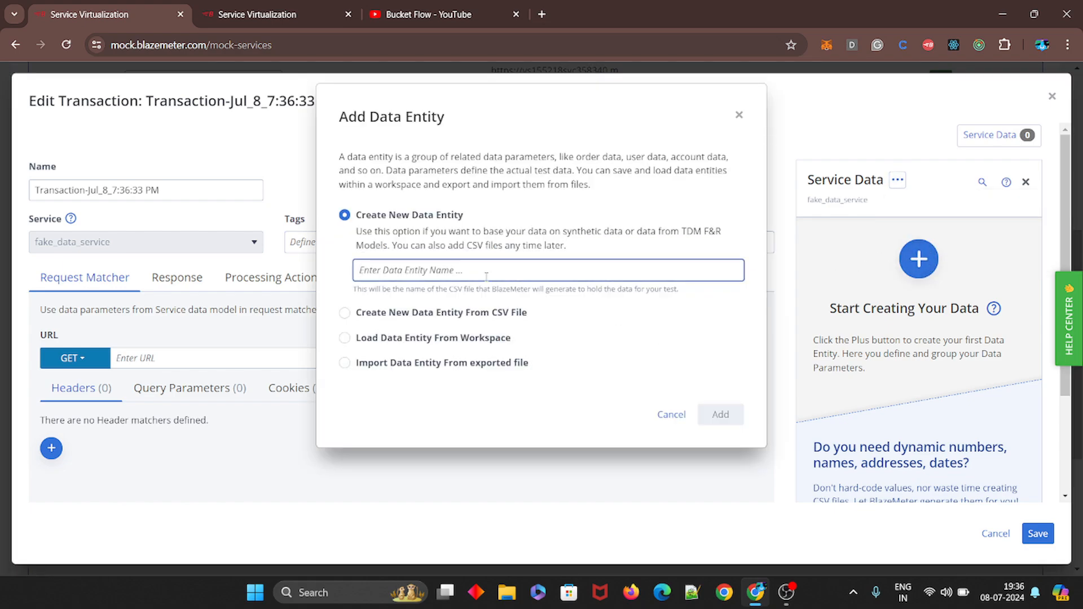
text(data-test)
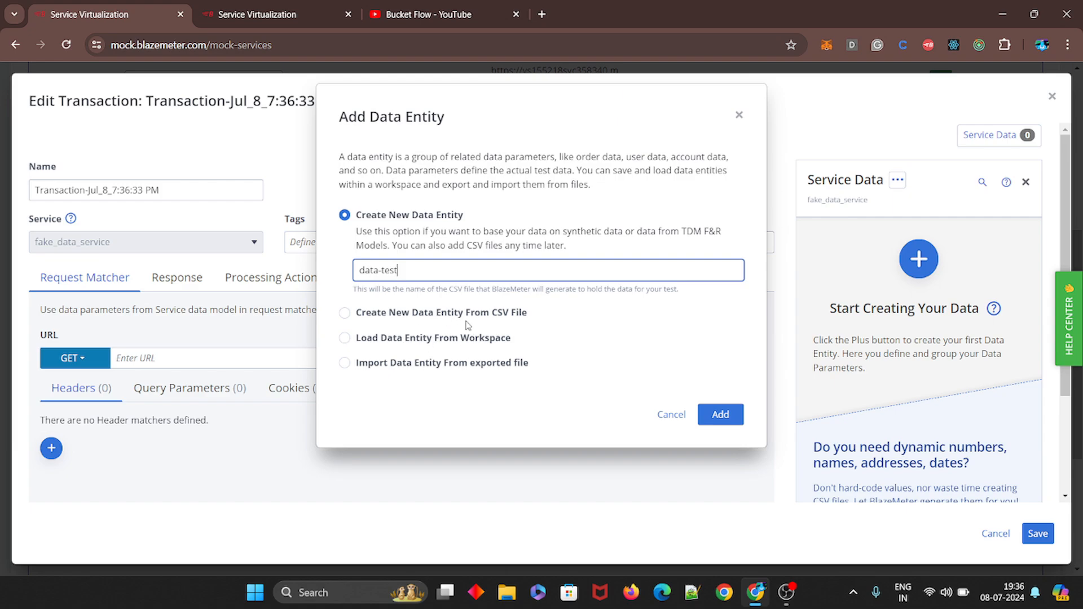
click(717, 414)
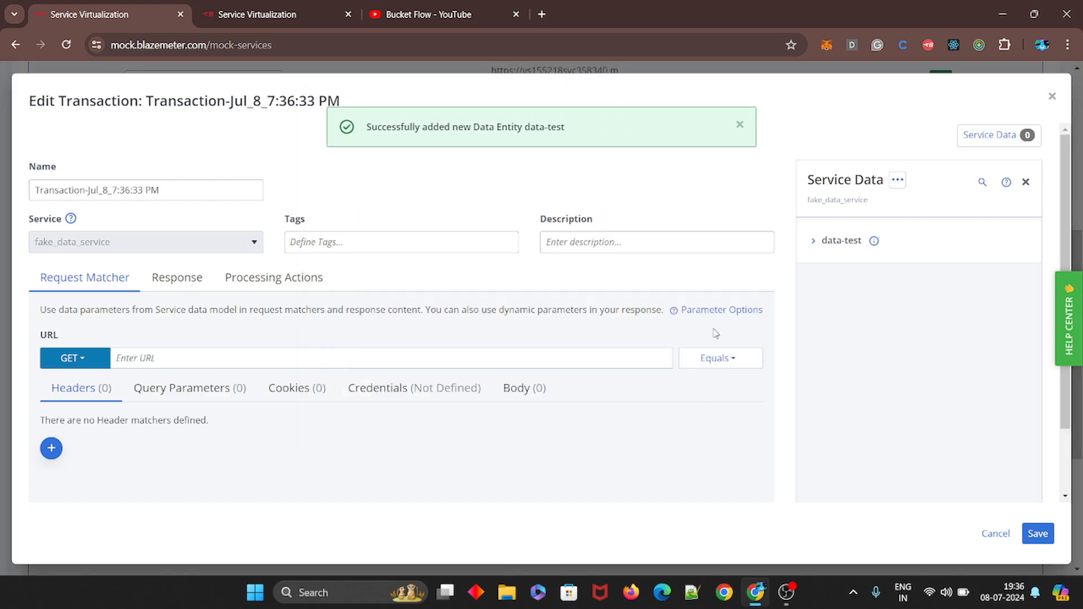
- Expand the data-test entity and start adding a new data parameter from an example
click(814, 241)
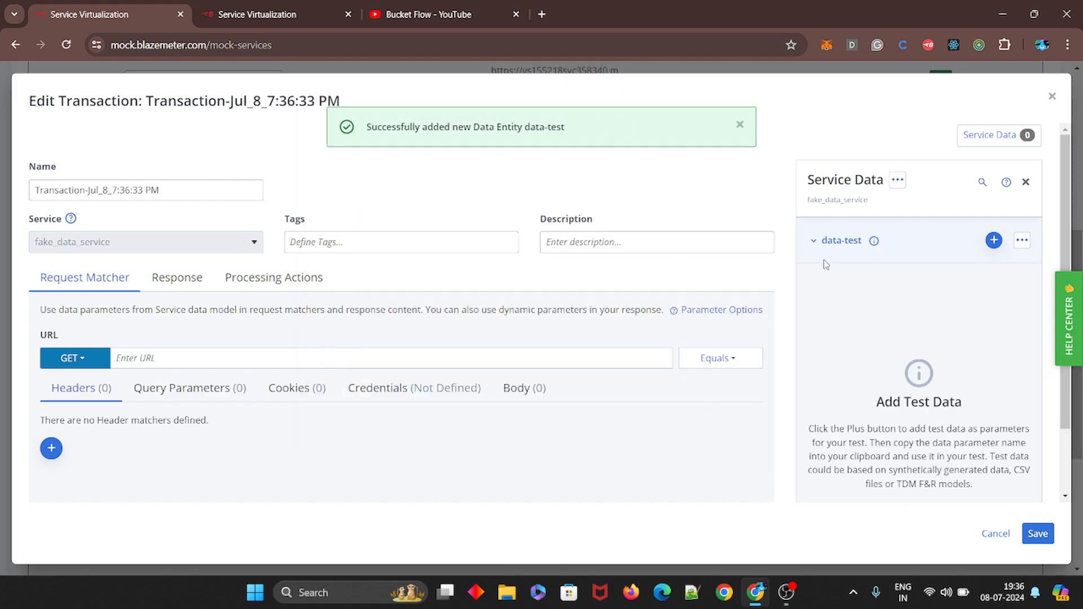
click(994, 240)
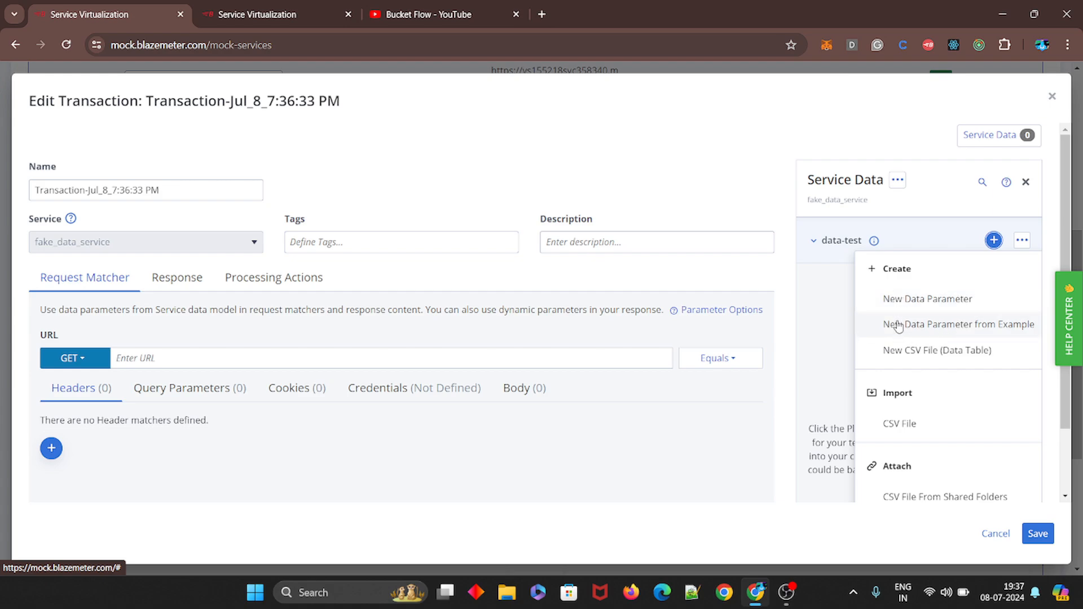
scroll(903, 425, down, 2)
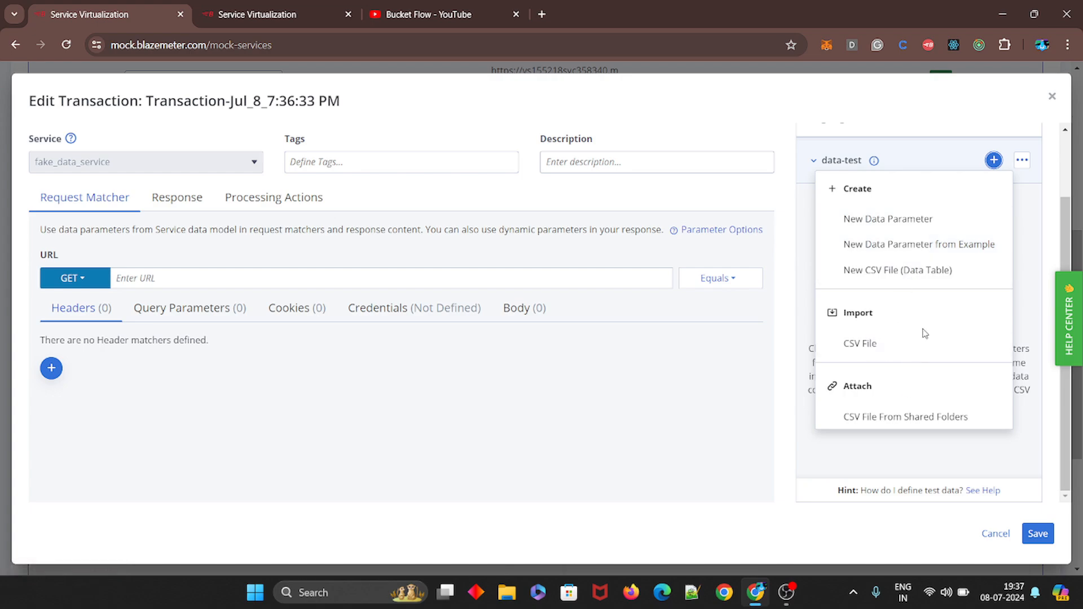
click(938, 246)
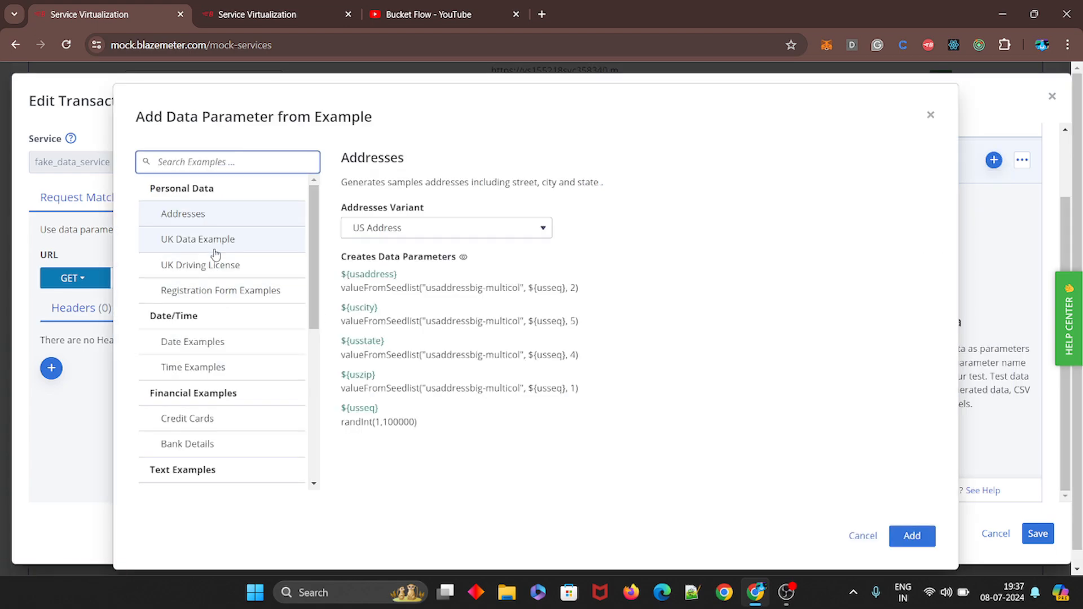
- Browse the example categories and examine the Credit Cards example with its available variants
scroll(246, 393, down, 1)
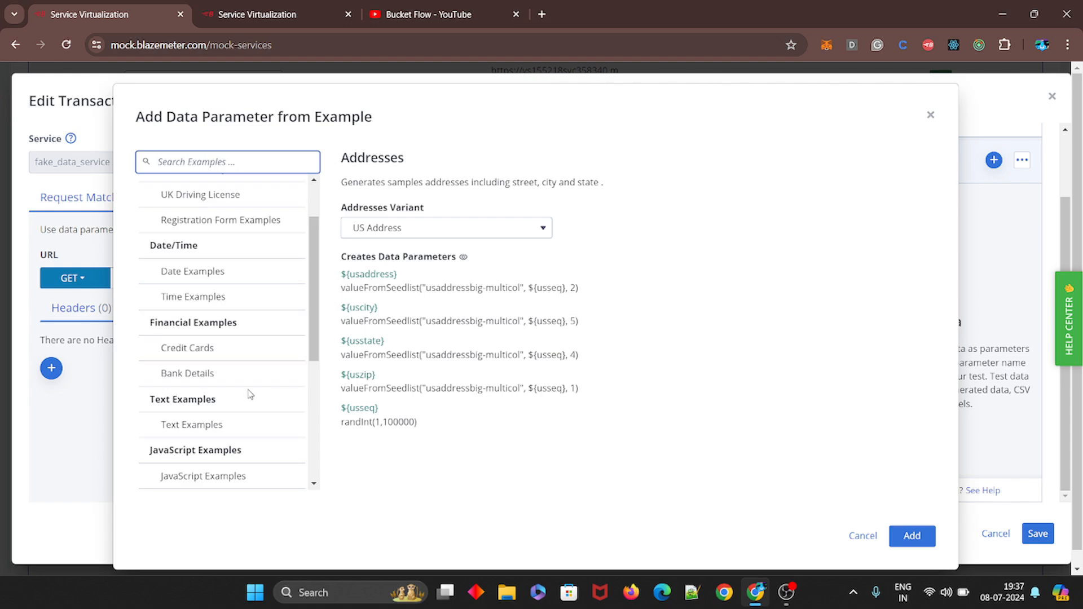
scroll(220, 406, down, 2)
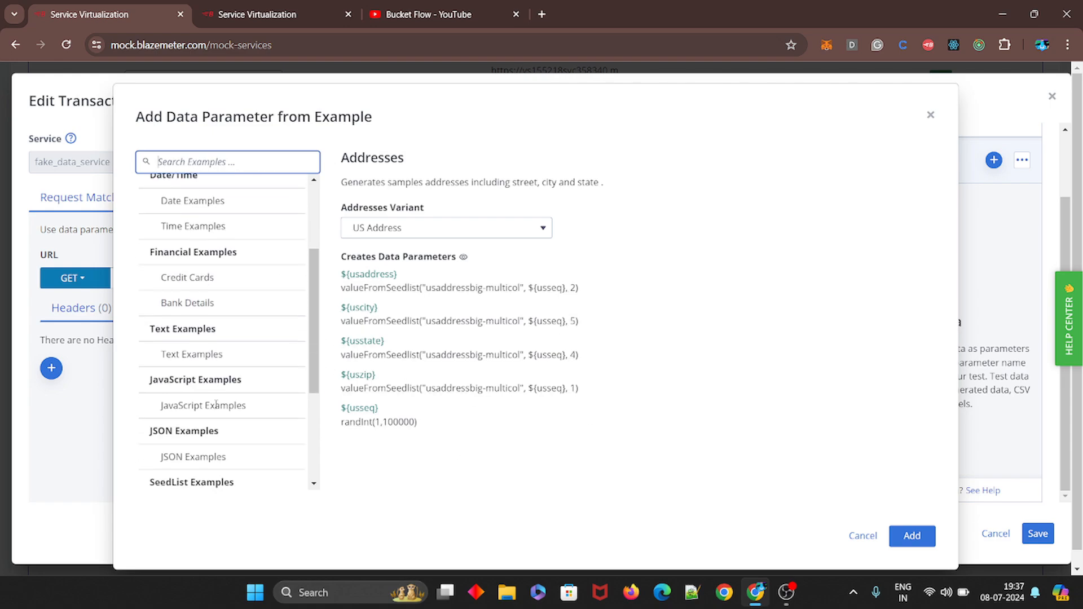
scroll(223, 424, down, 3)
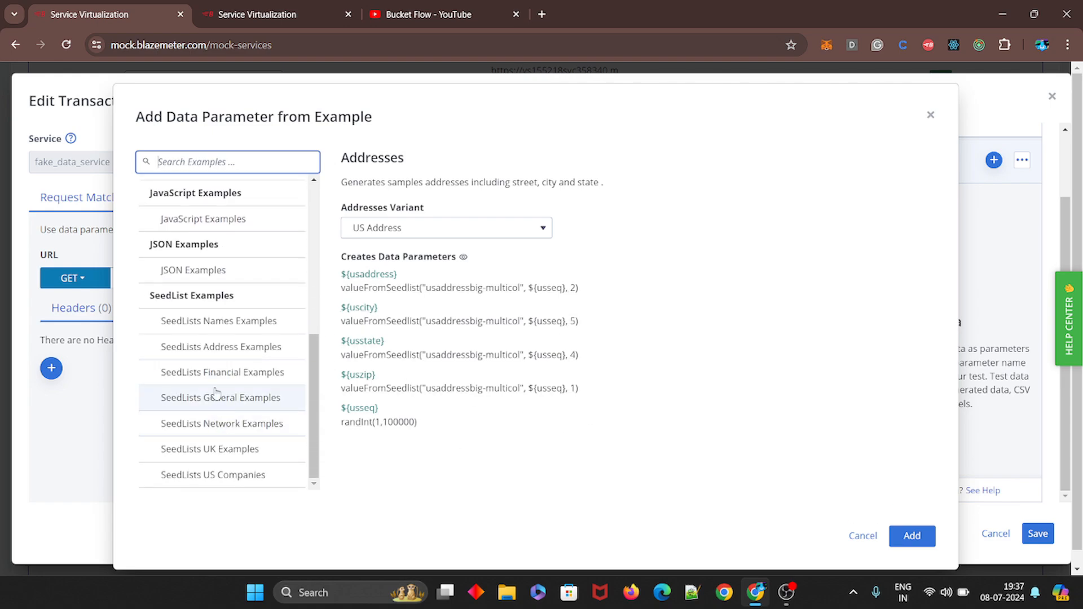
scroll(215, 381, up, 1)
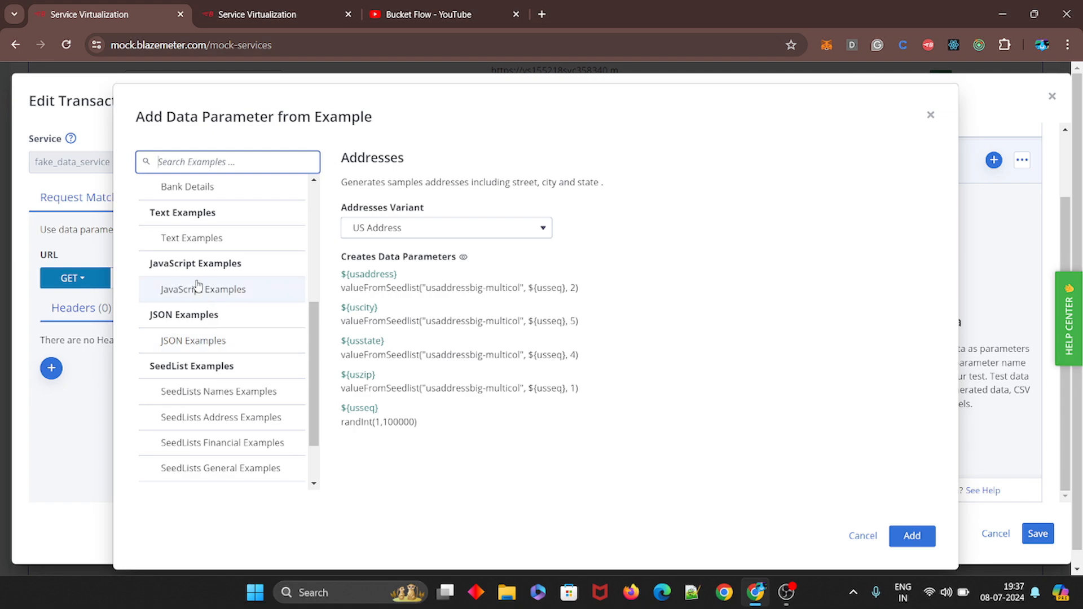
scroll(195, 285, up, 1)
scroll(197, 285, up, 1)
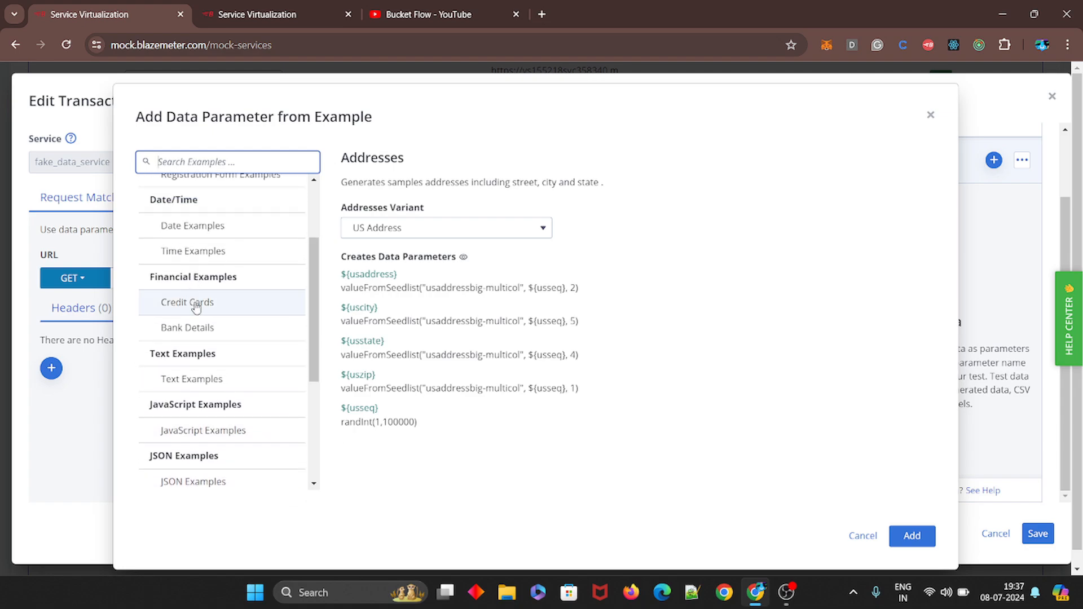
click(198, 303)
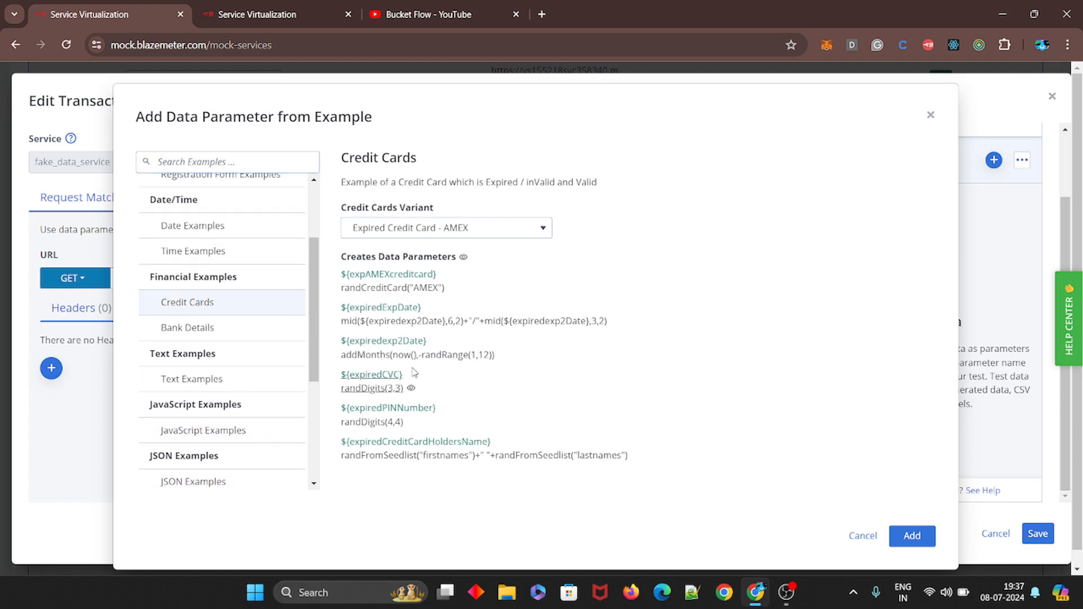
click(427, 231)
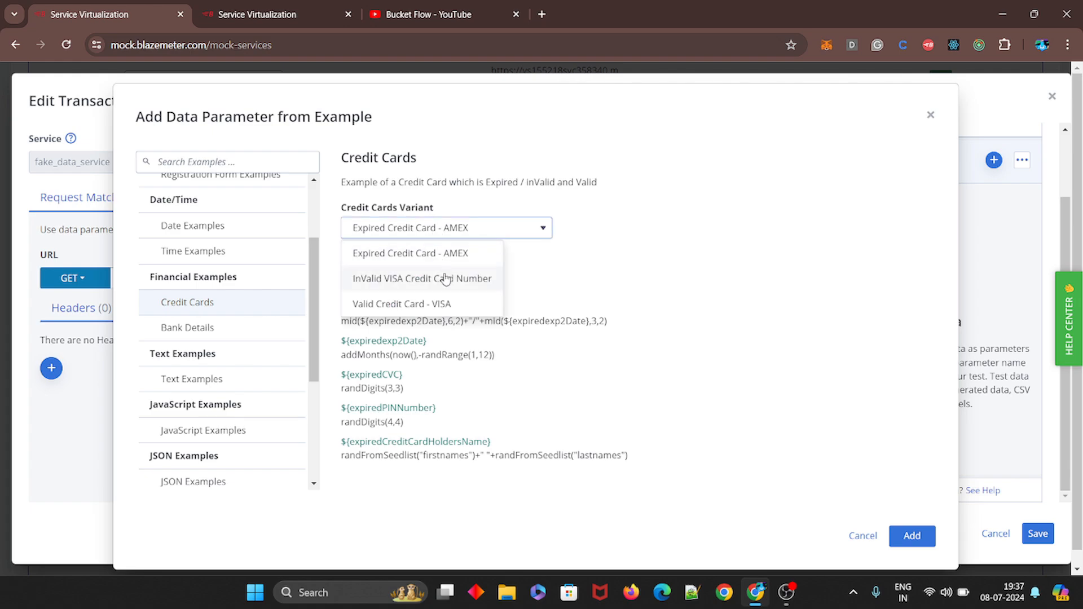
click(522, 260)
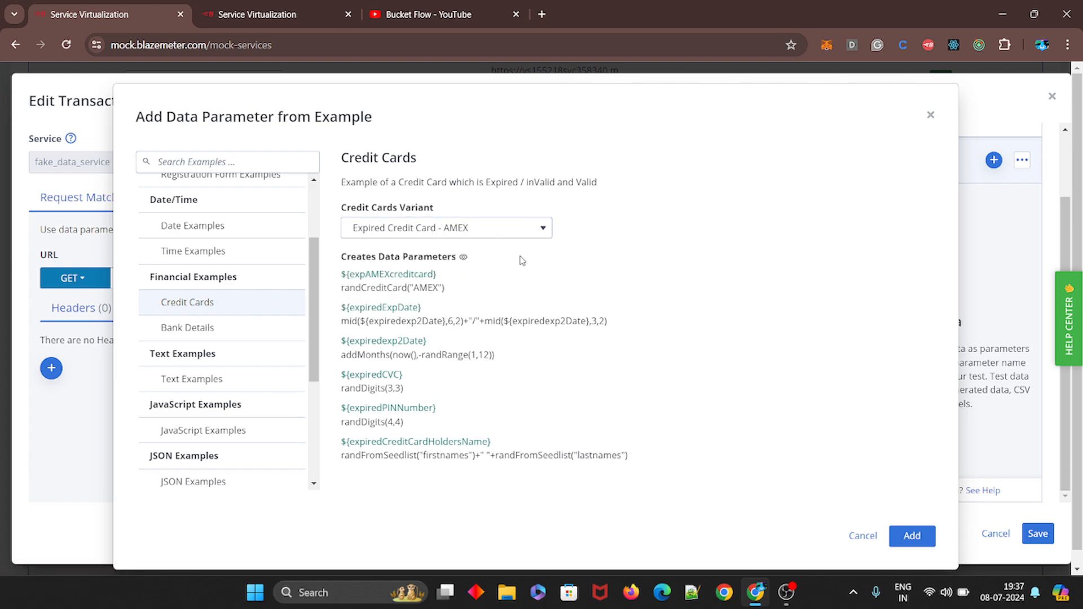
click(455, 236)
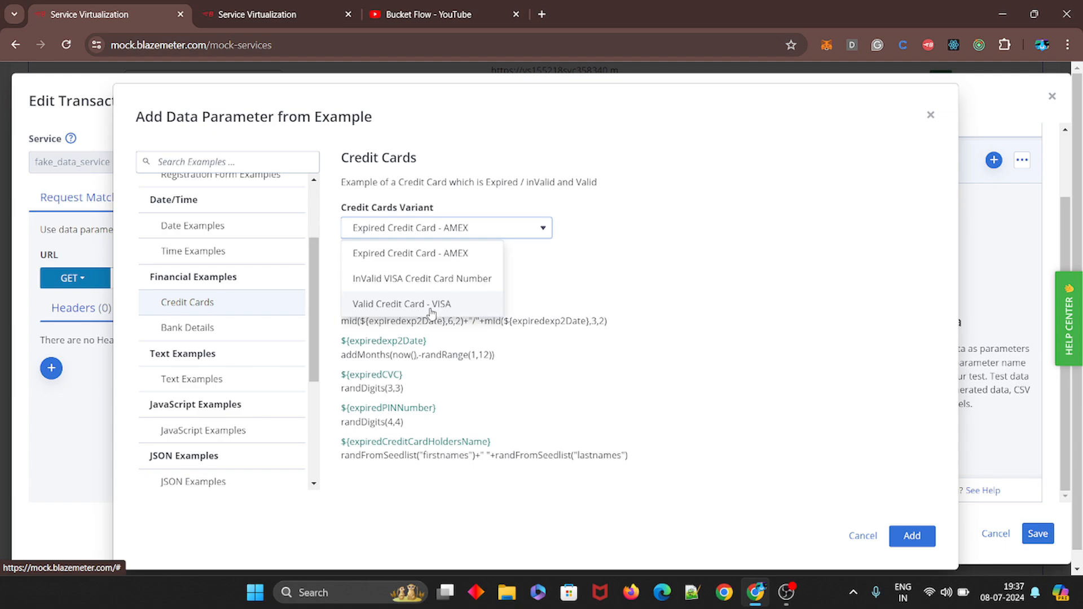
- Examine the data parameters that the JavaScript Examples and JSON Examples create
click(196, 433)
scroll(223, 400, down, 3)
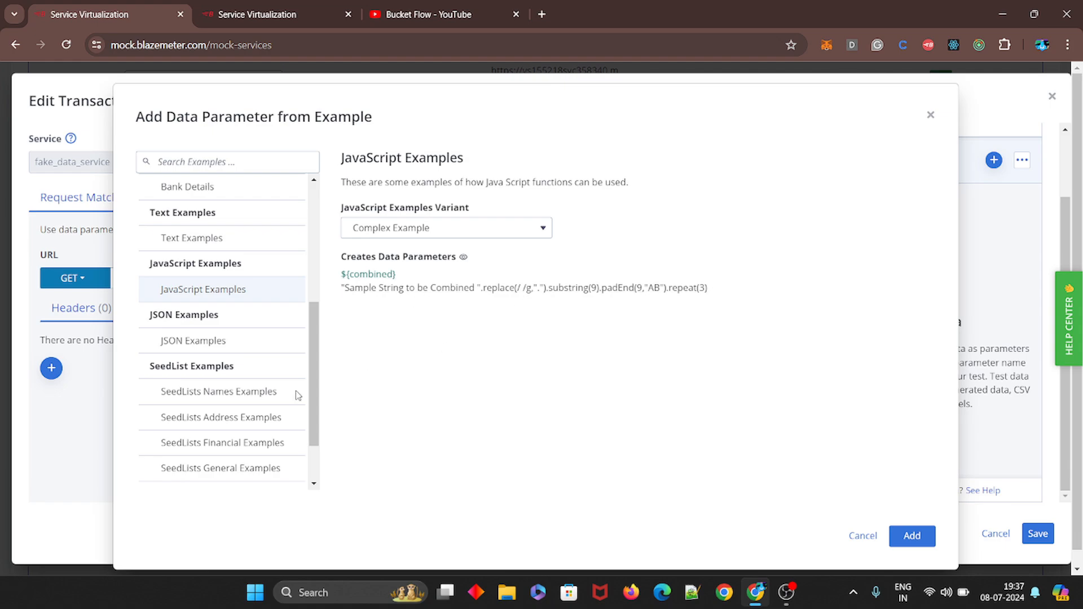
click(225, 341)
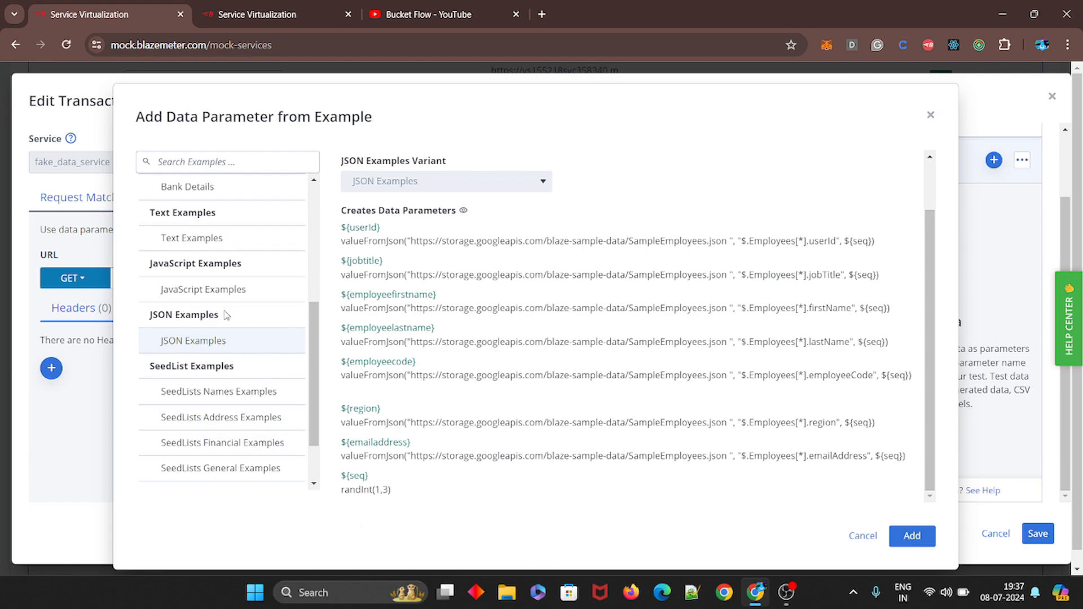
- Add the data parameters from JSON Examples to the data-test entity
scroll(222, 310, up, 3)
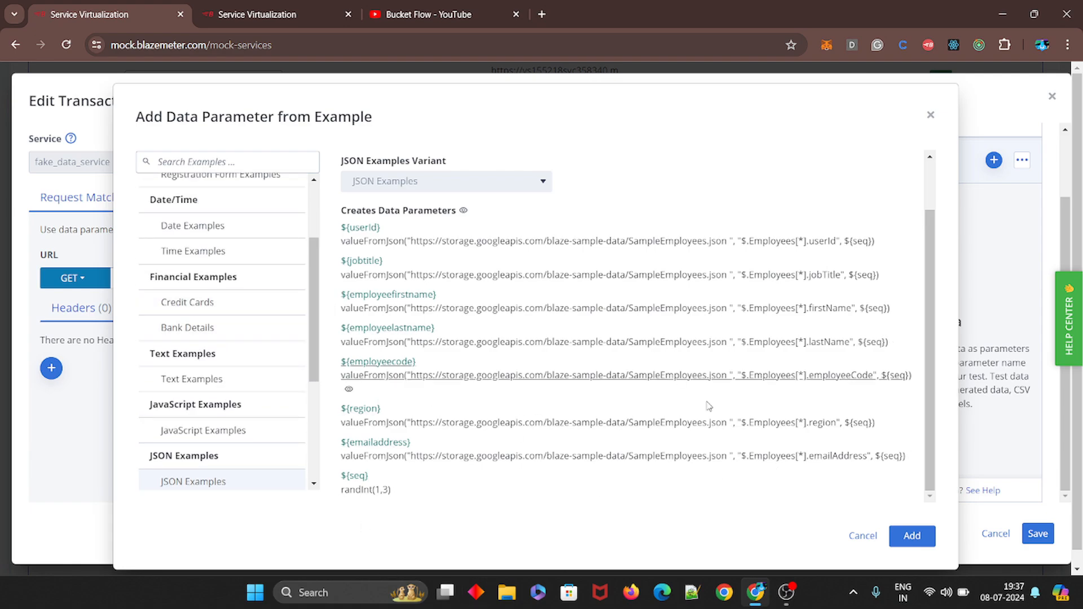
click(911, 536)
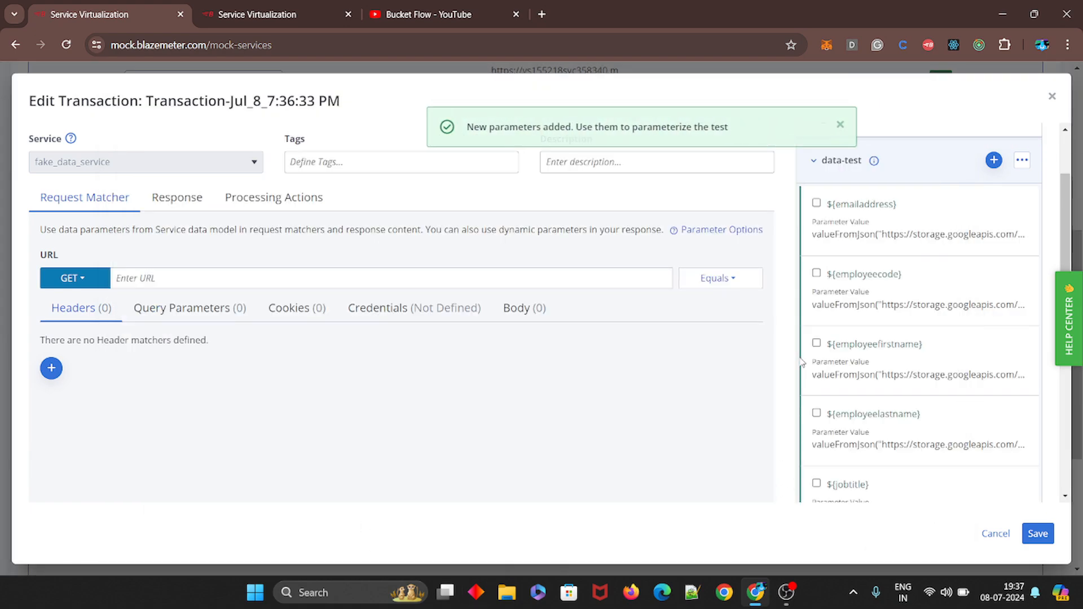
scroll(856, 344, up, 2)
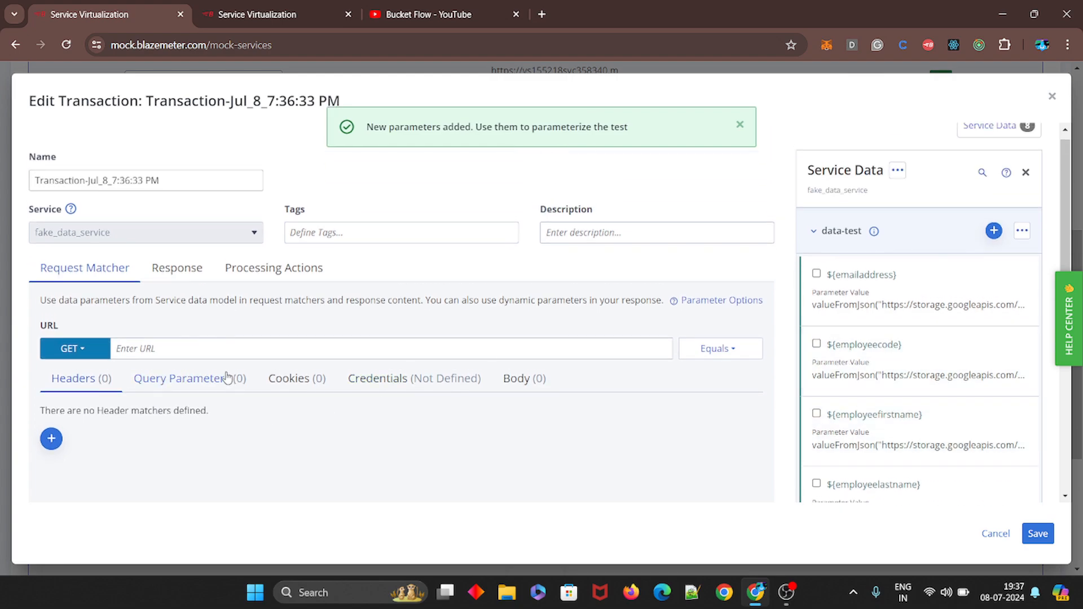
- Set the GET request matcher URL to /emp, checking the new data parameters of the data-test entity
click(234, 341)
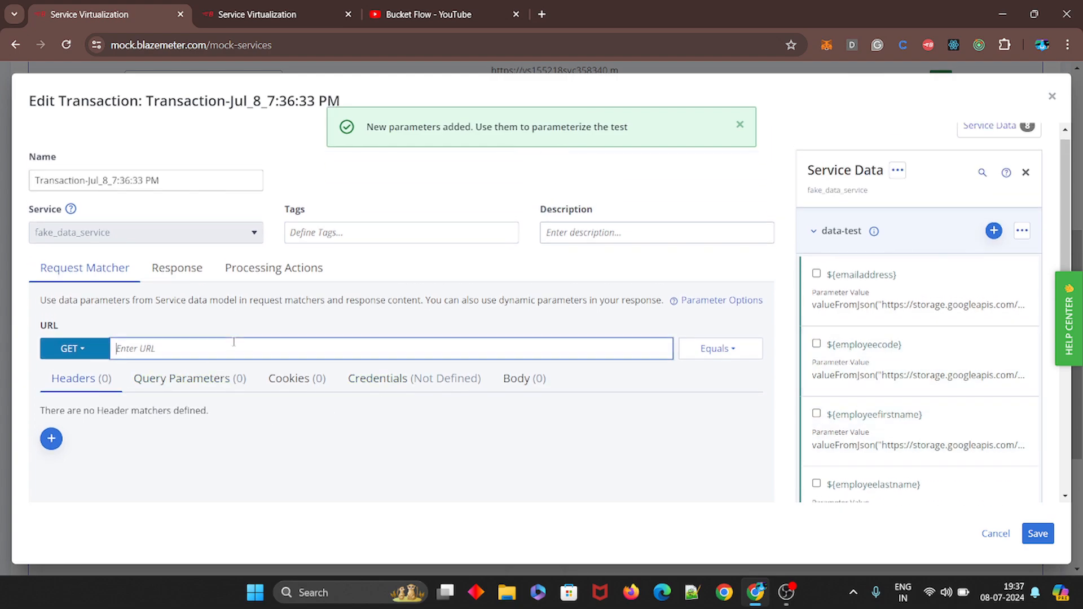
text(/)
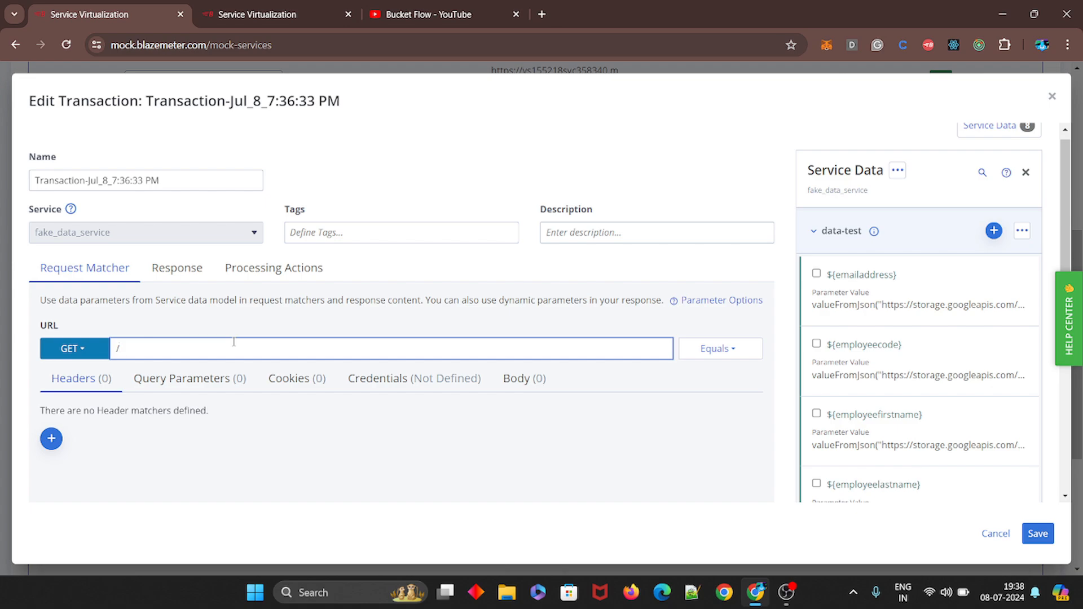
scroll(887, 430, down, 3)
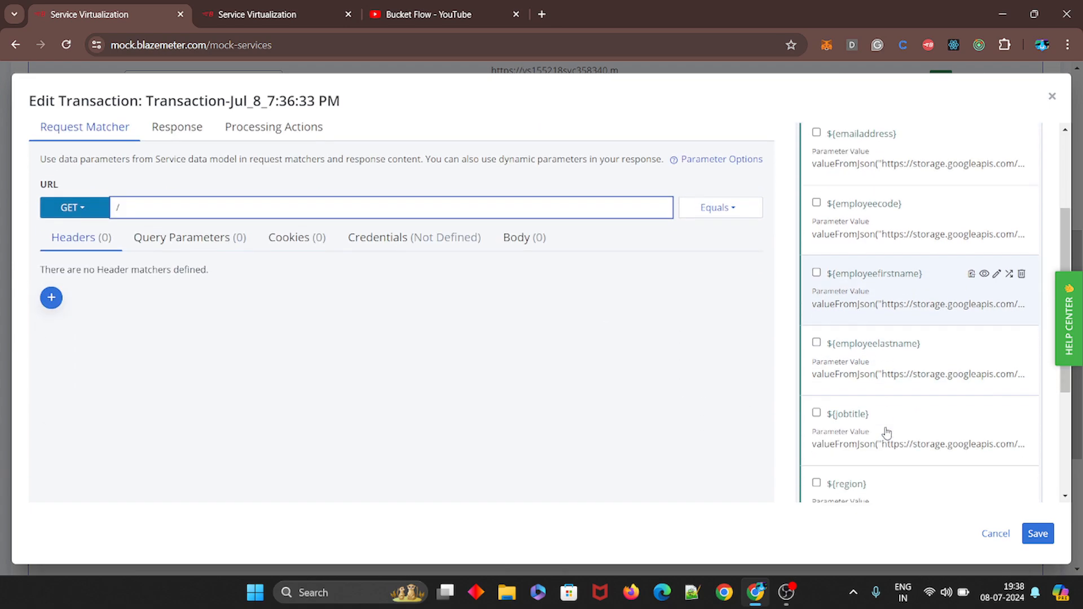
scroll(888, 434, down, 3)
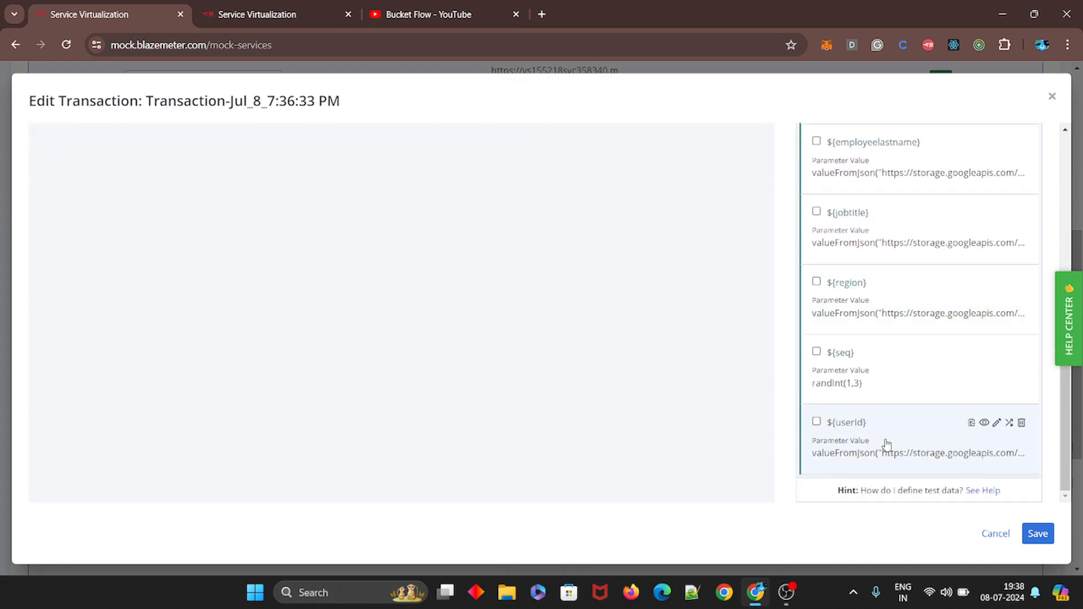
scroll(887, 444, up, 6)
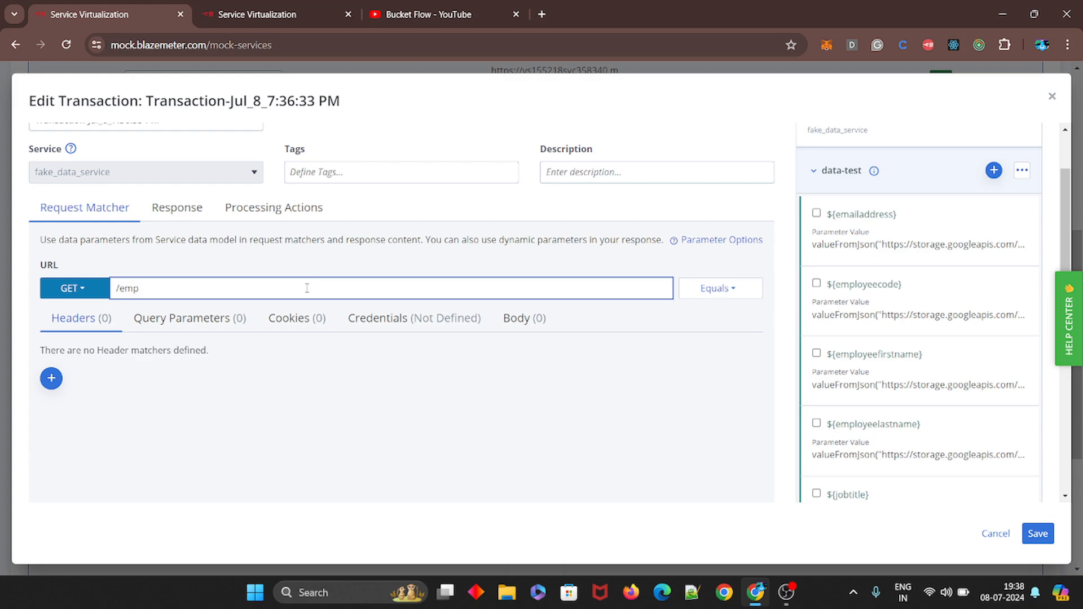
click(300, 398)
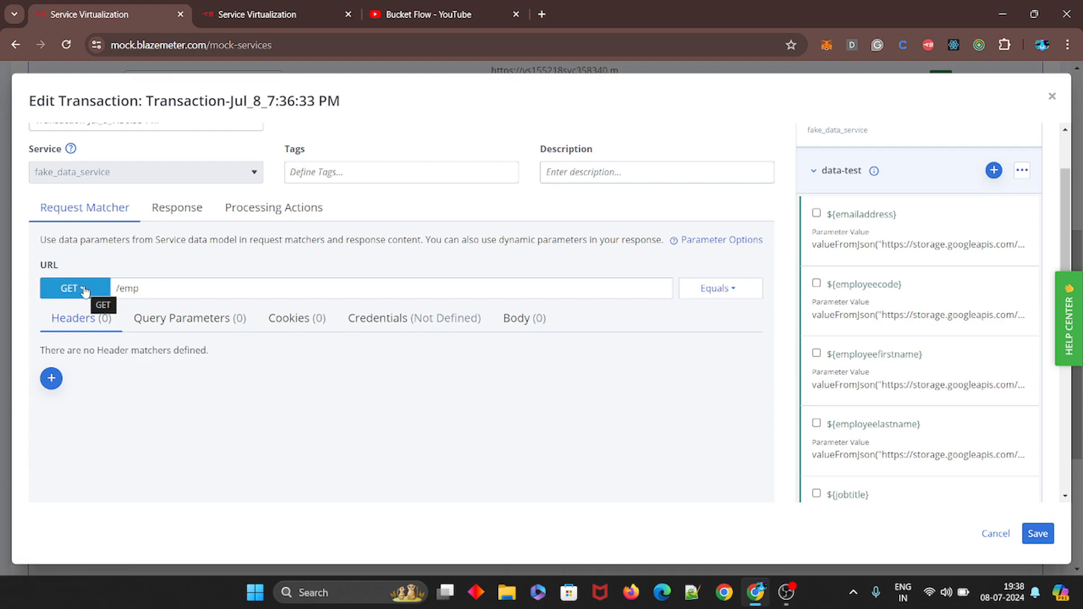
- Add a response header named Content-Type with the value application/json to the transaction
click(166, 209)
scroll(147, 394, down, 1)
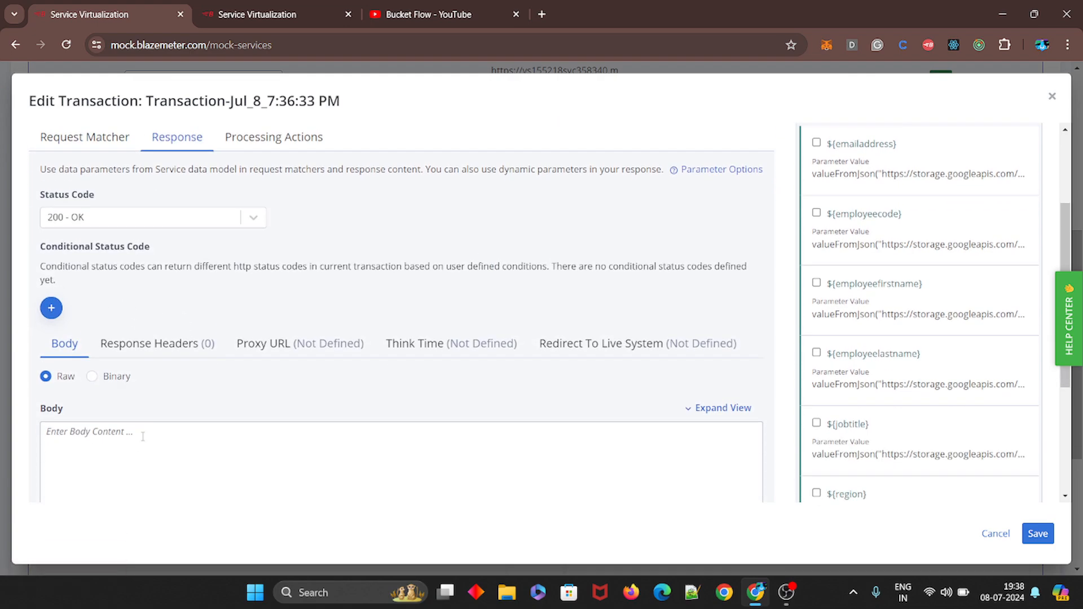
click(134, 448)
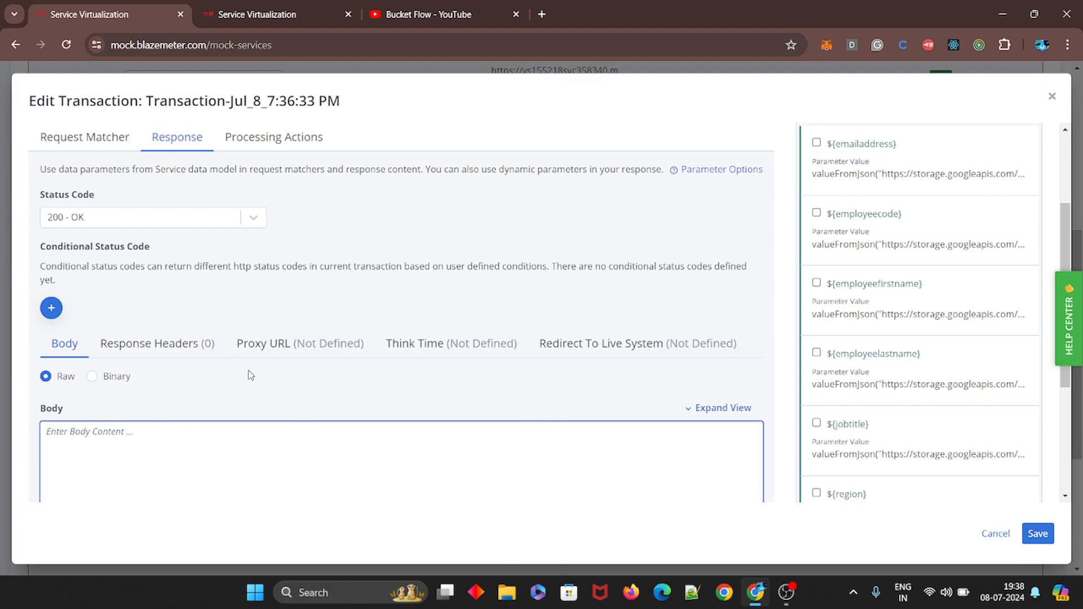
click(179, 352)
click(51, 404)
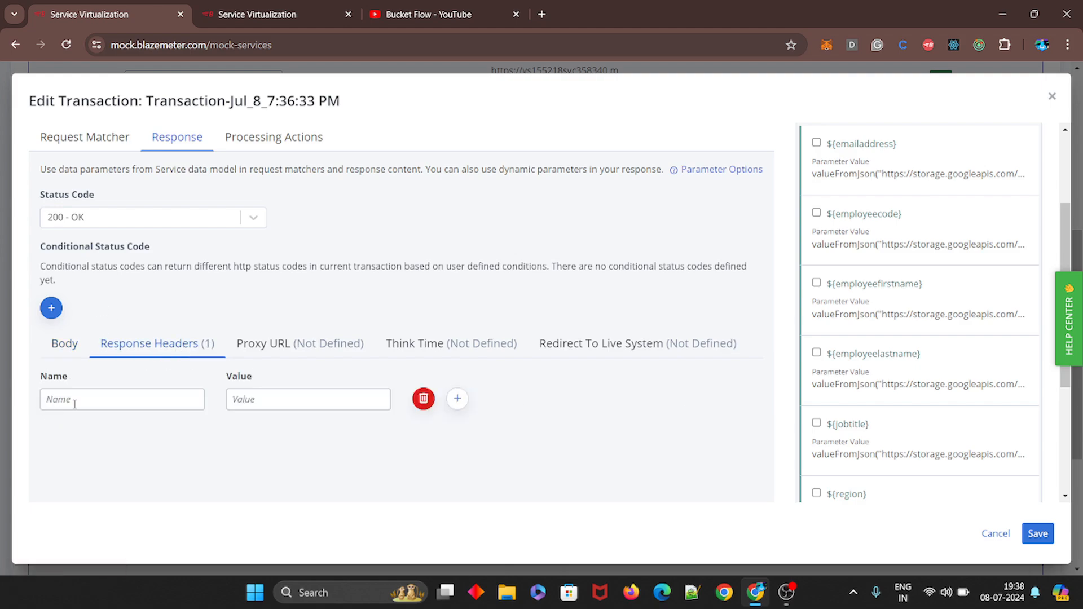
click(123, 400)
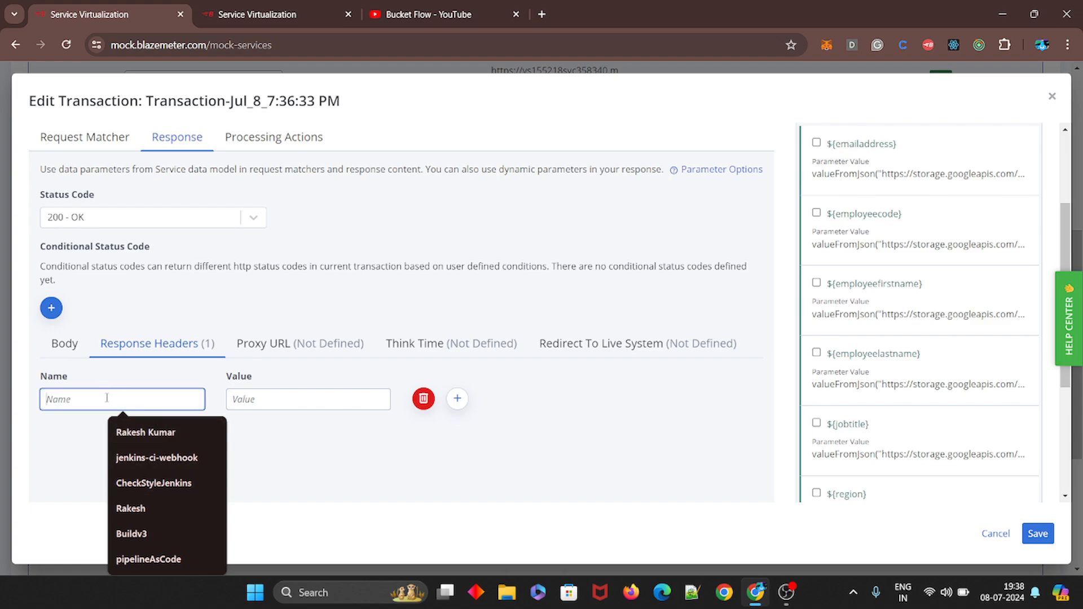
text(Content-Type)
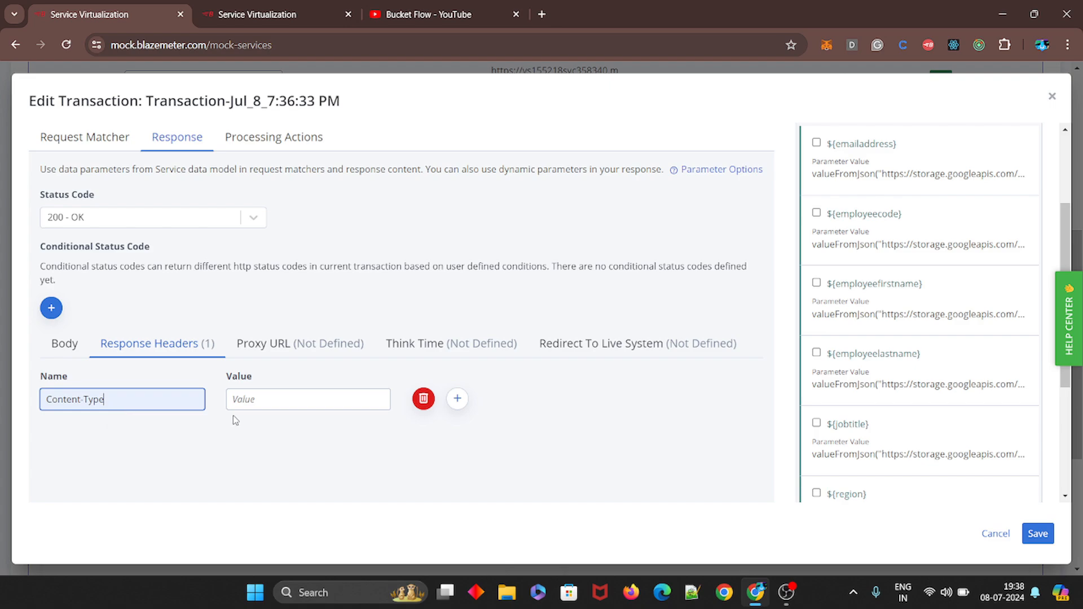
click(254, 400)
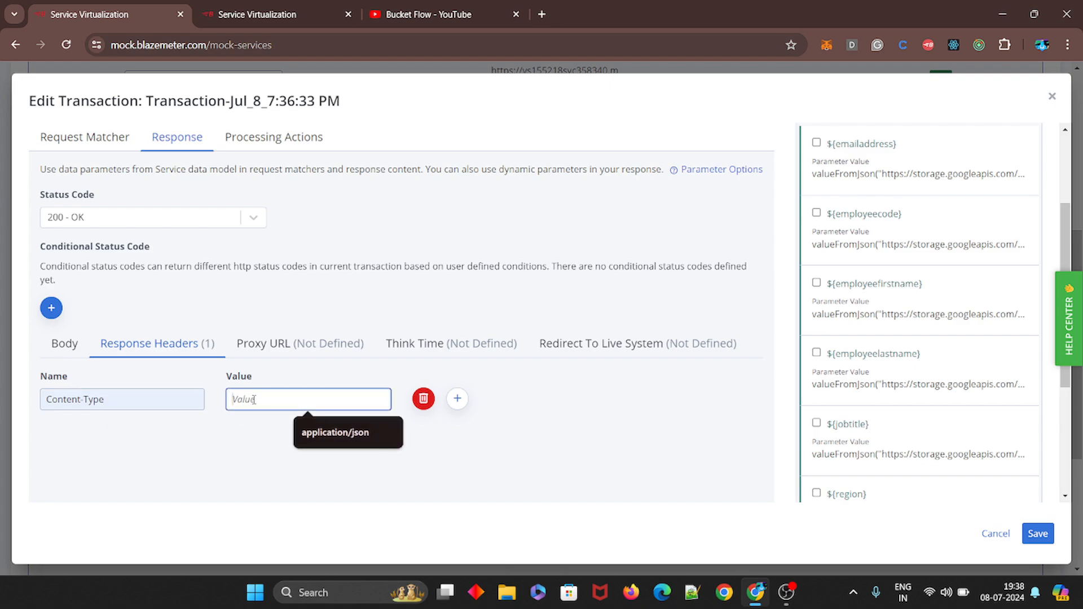
click(348, 434)
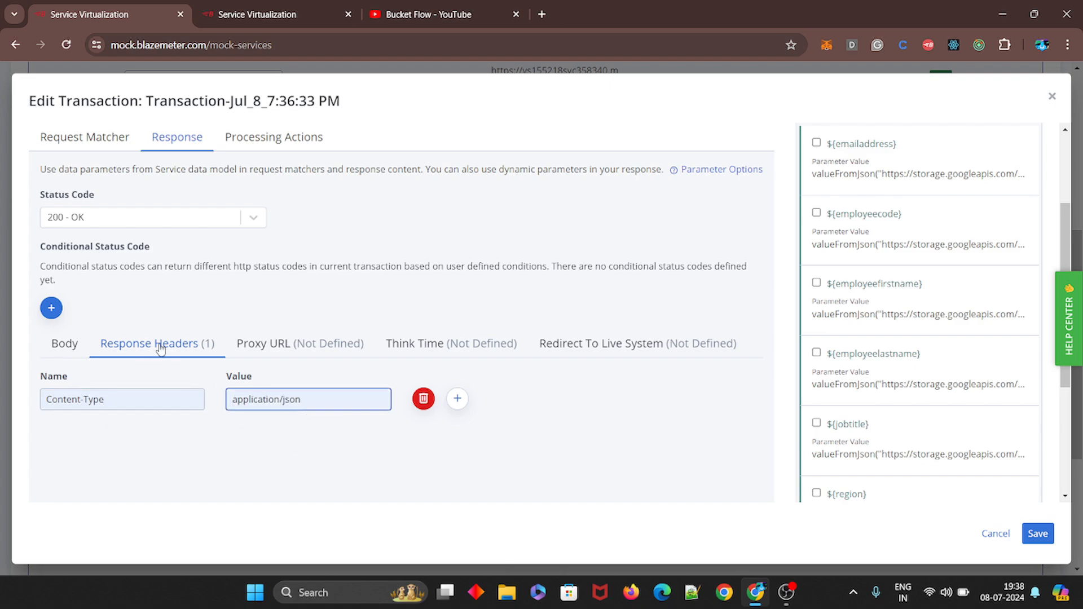
- Return to the response body, try to open the processing actions, and save the transaction
click(62, 353)
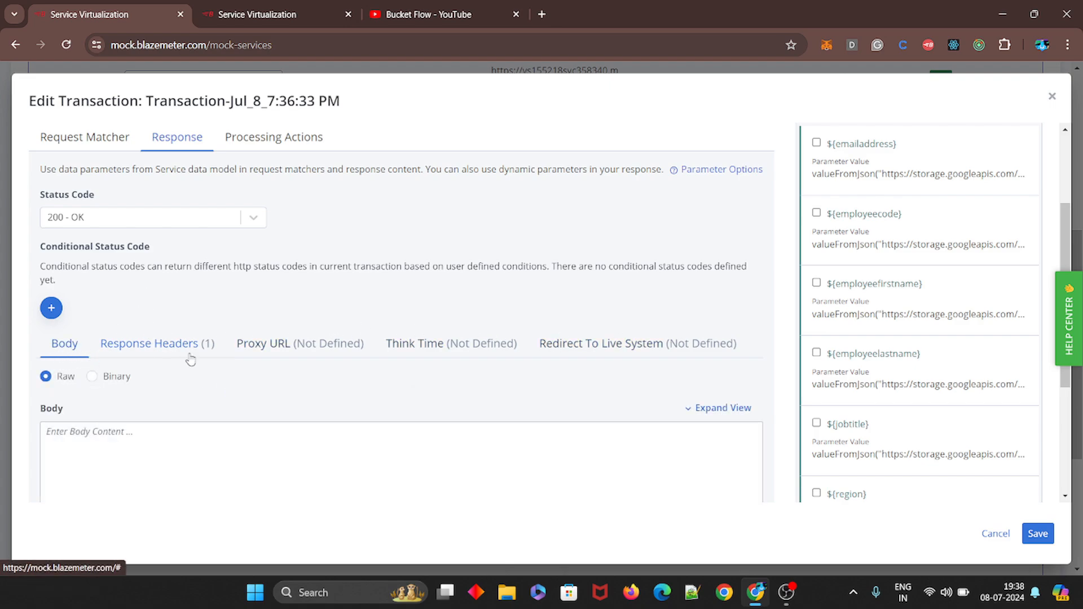
click(86, 455)
scroll(785, 259, up, 3)
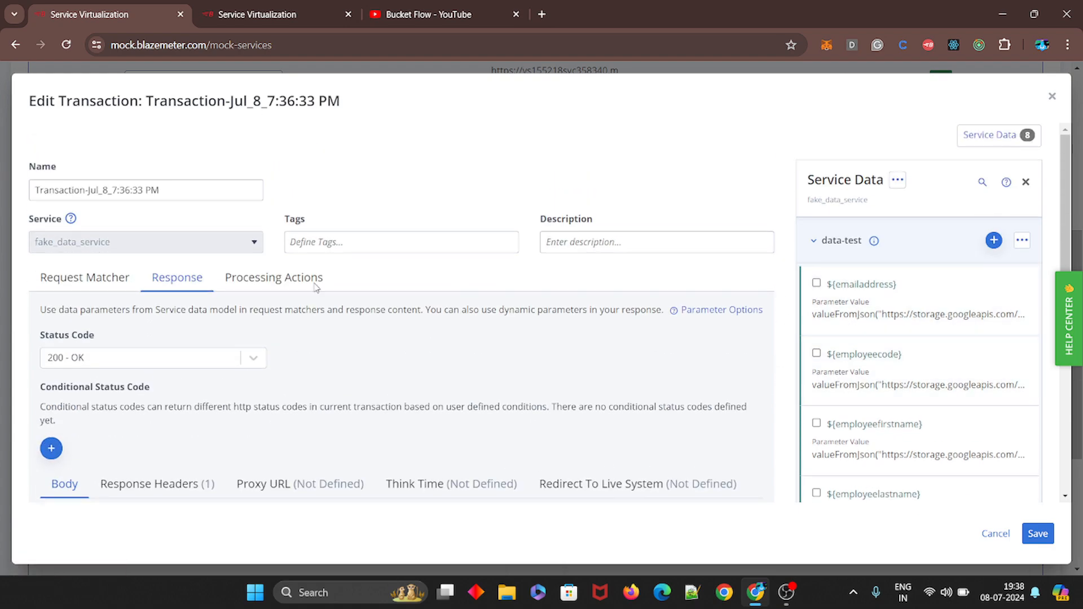
click(291, 278)
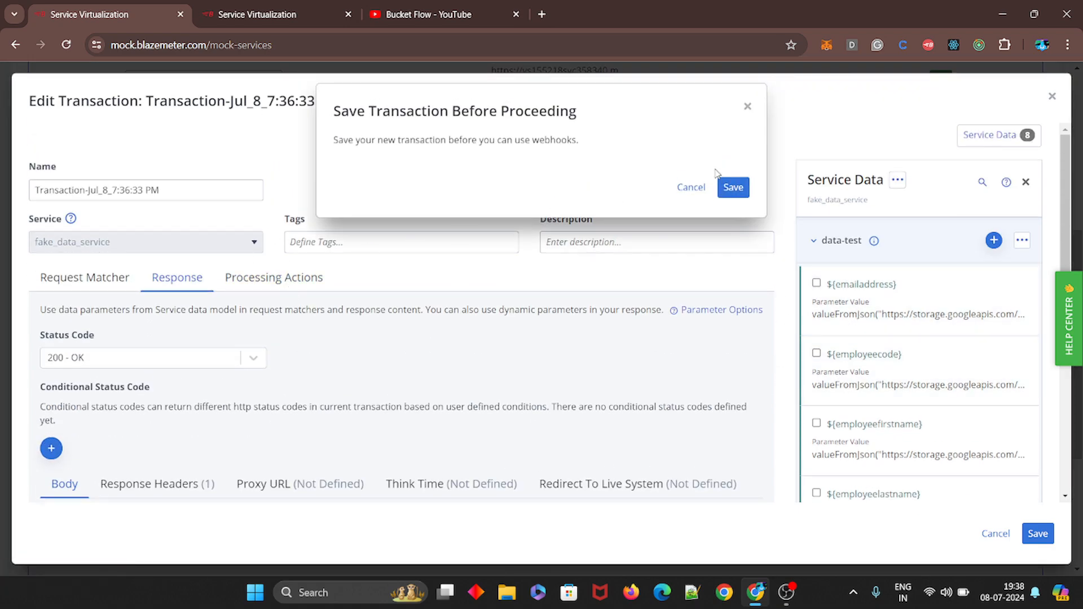
click(747, 107)
click(1038, 533)
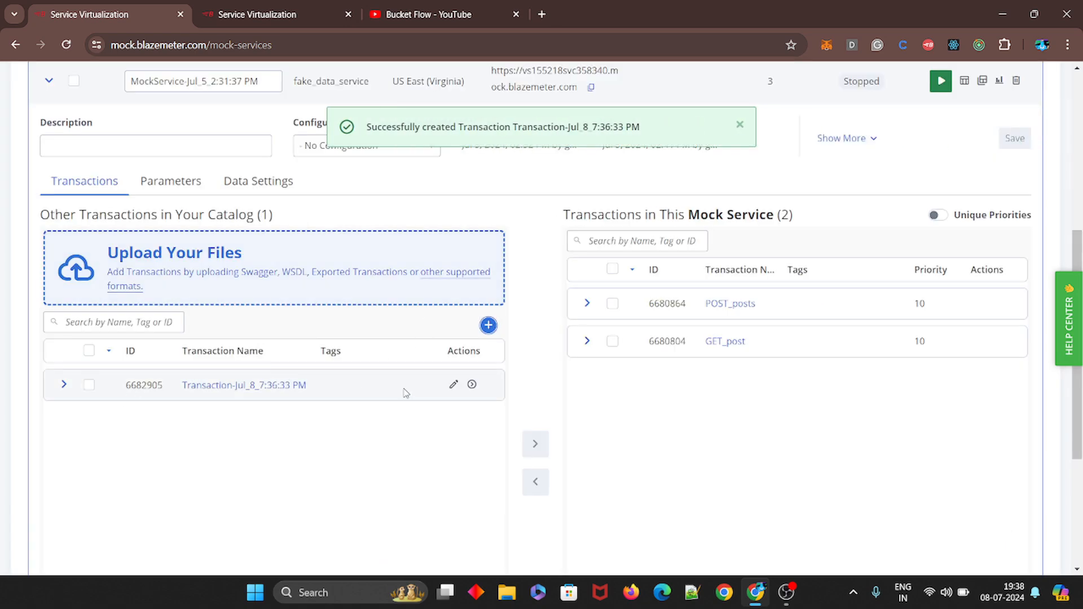
- Reopen the saved transaction for editing and show its processing actions
click(454, 385)
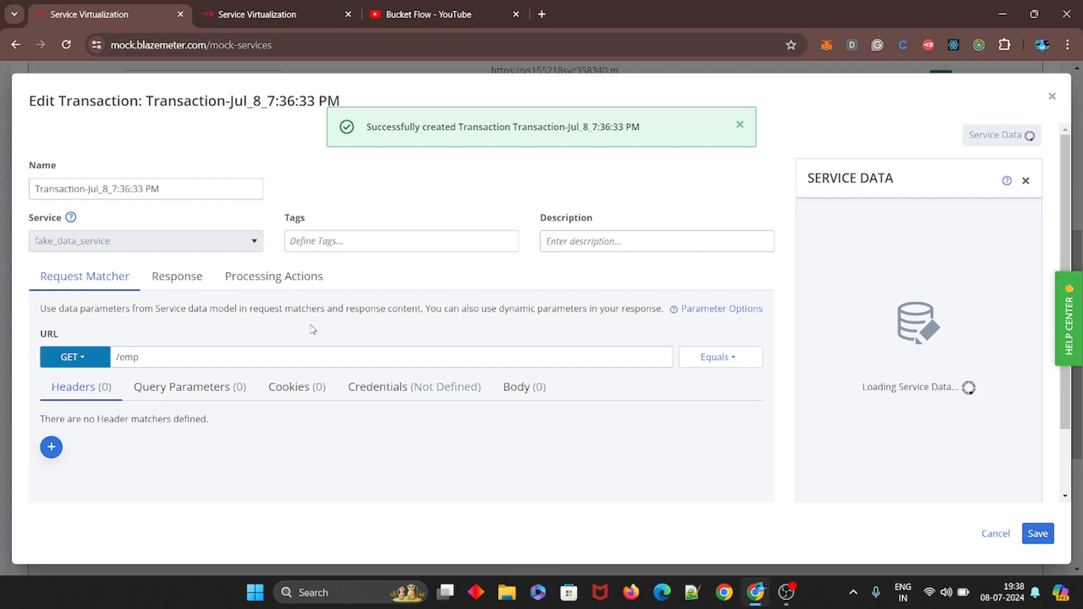
click(172, 279)
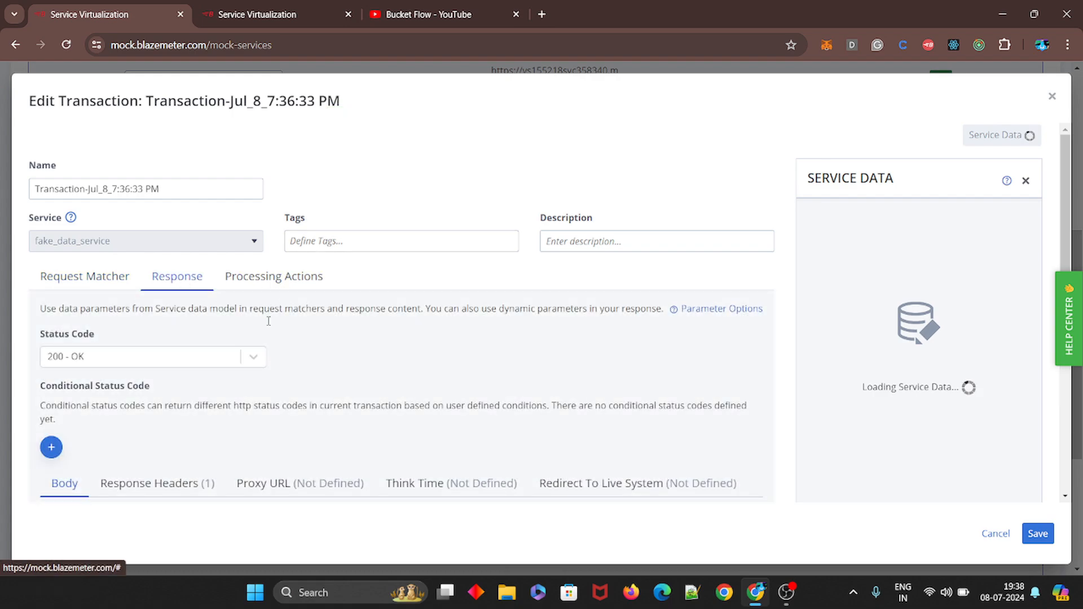
click(289, 279)
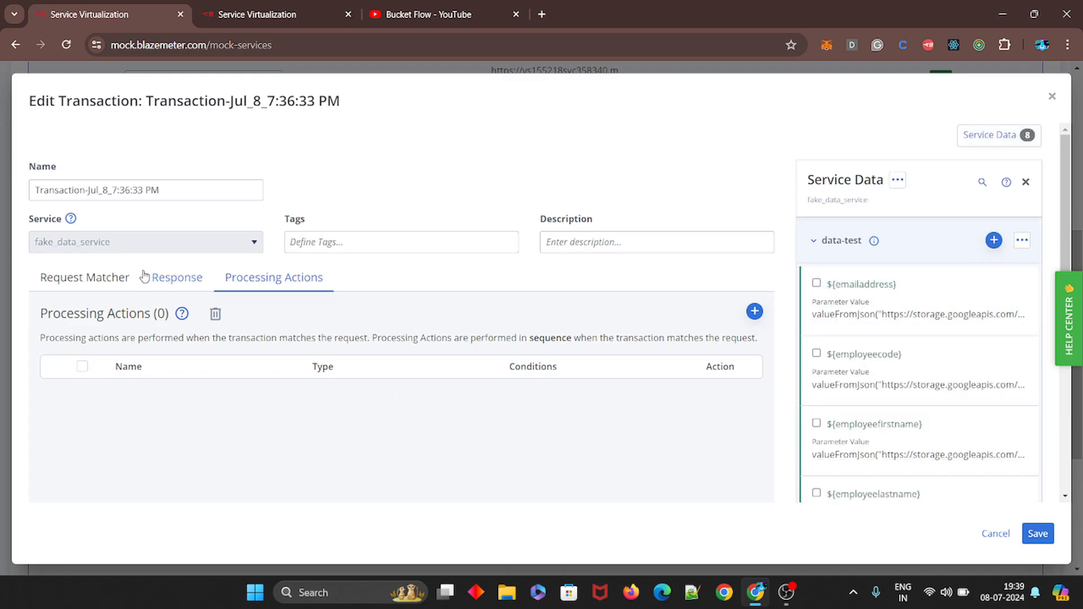
- Review the transaction's request matcher and response settings, including the available HTTP methods
click(70, 279)
scroll(166, 416, down, 3)
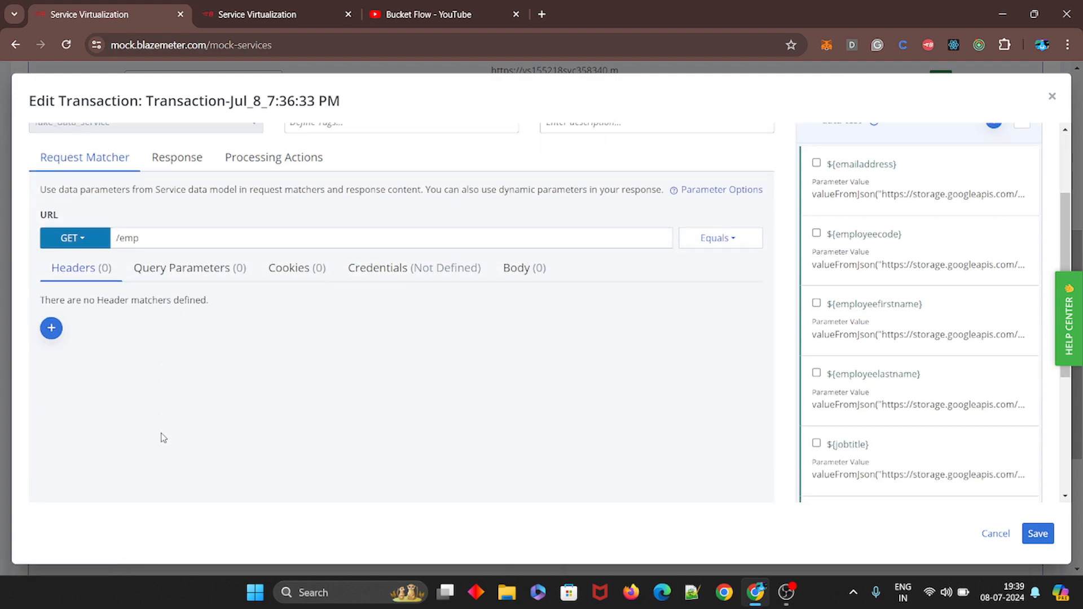
click(168, 142)
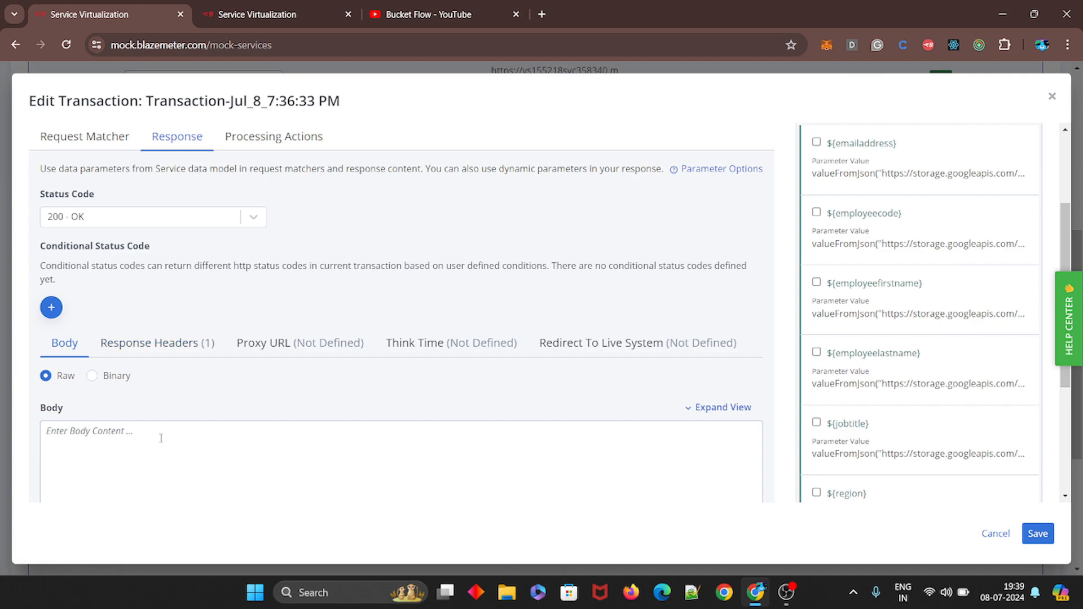
scroll(161, 411, down, 2)
scroll(143, 375, up, 2)
click(80, 138)
click(84, 219)
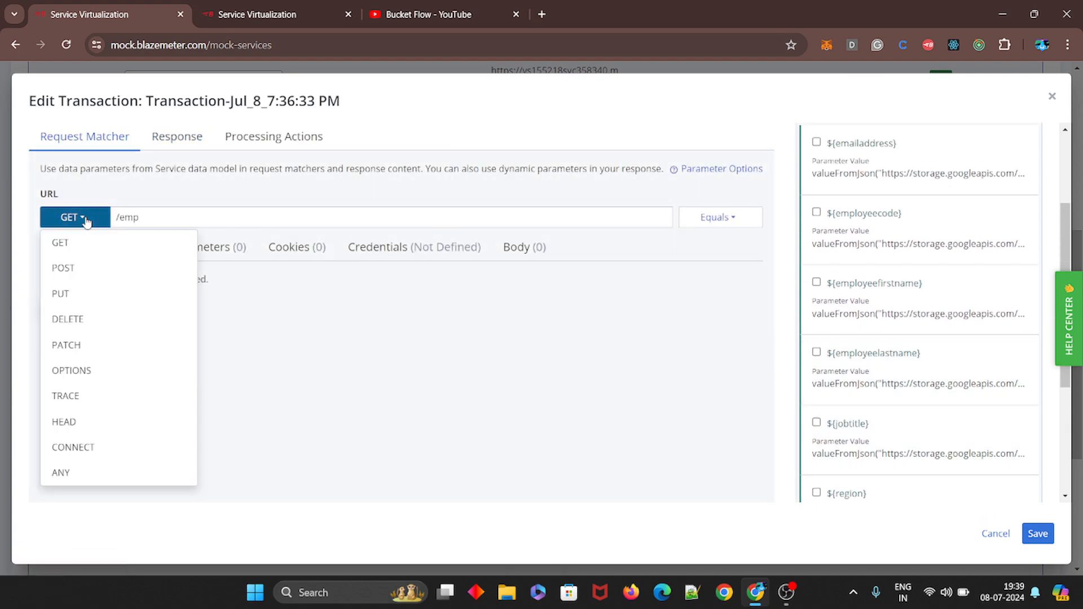
click(275, 328)
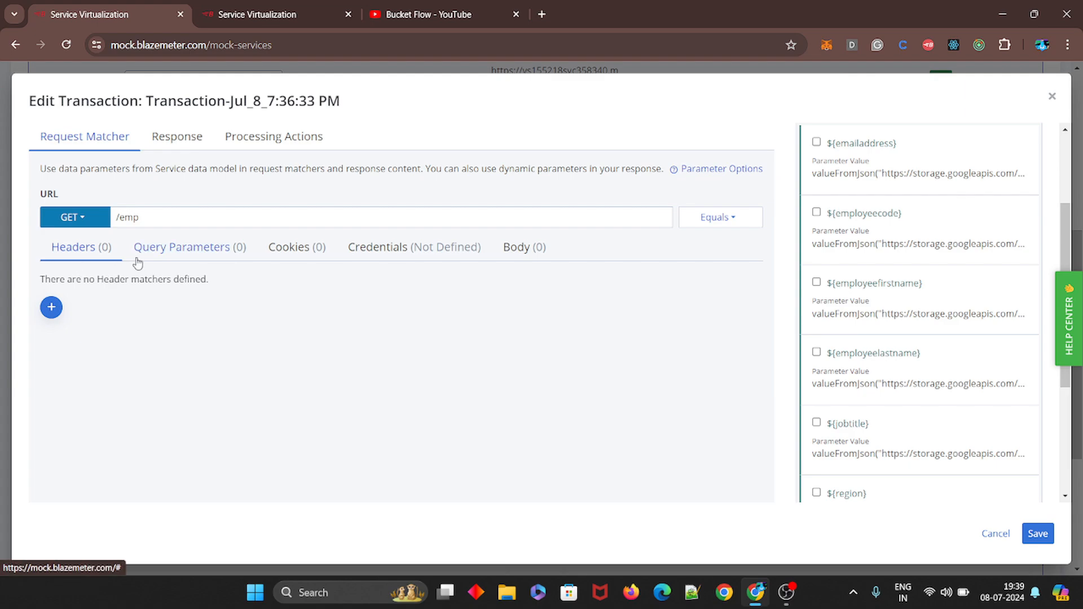
- Add an empty header matcher to the /emp request and copy the userId parameter from the data-test entity
click(51, 307)
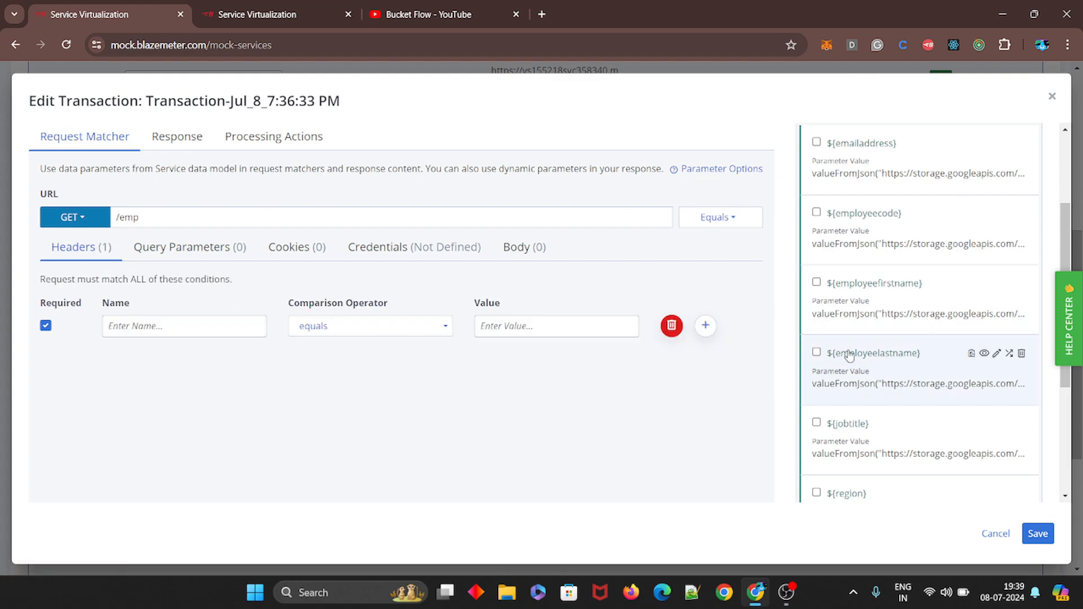
scroll(849, 354, down, 5)
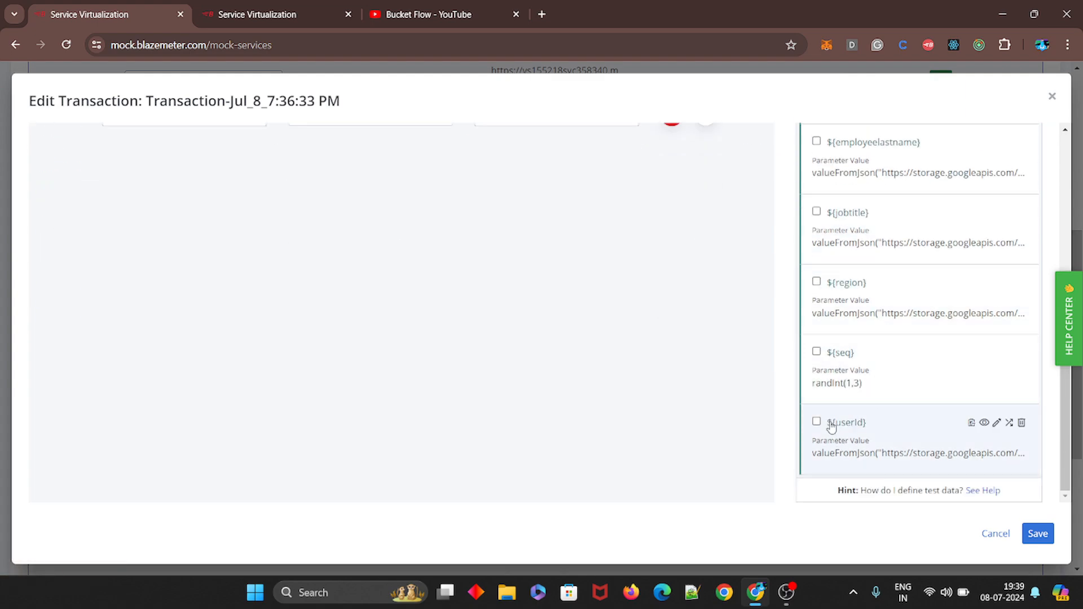
scroll(852, 379, up, 5)
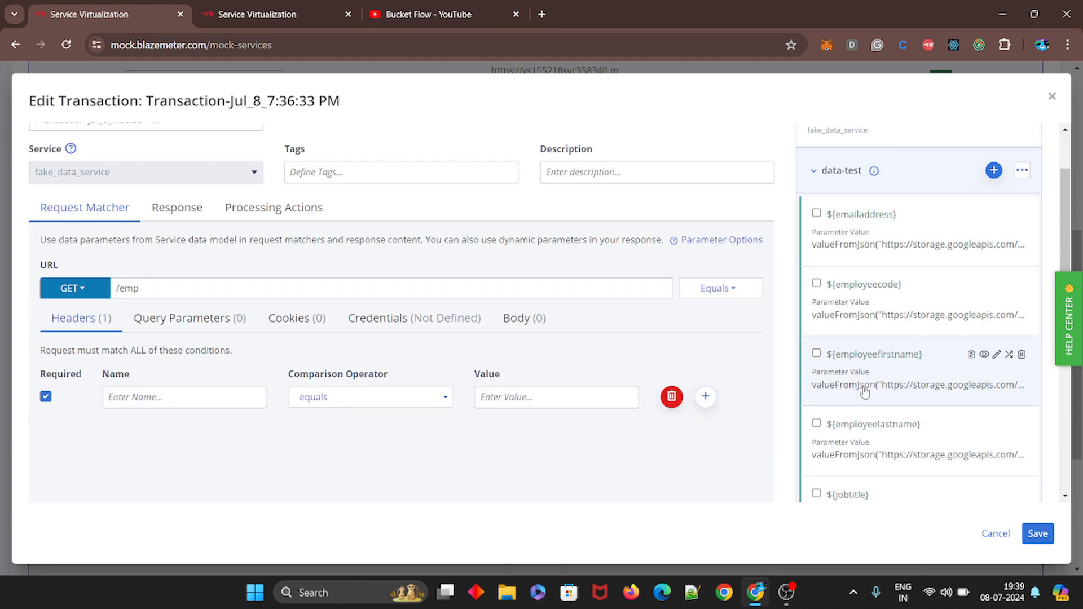
scroll(860, 395, down, 5)
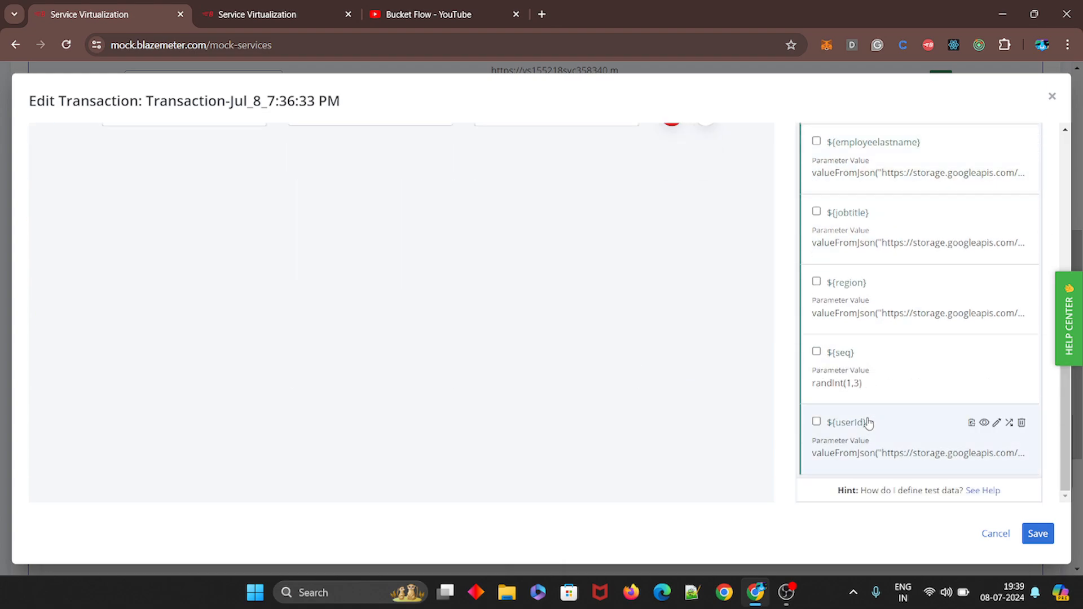
click(969, 425)
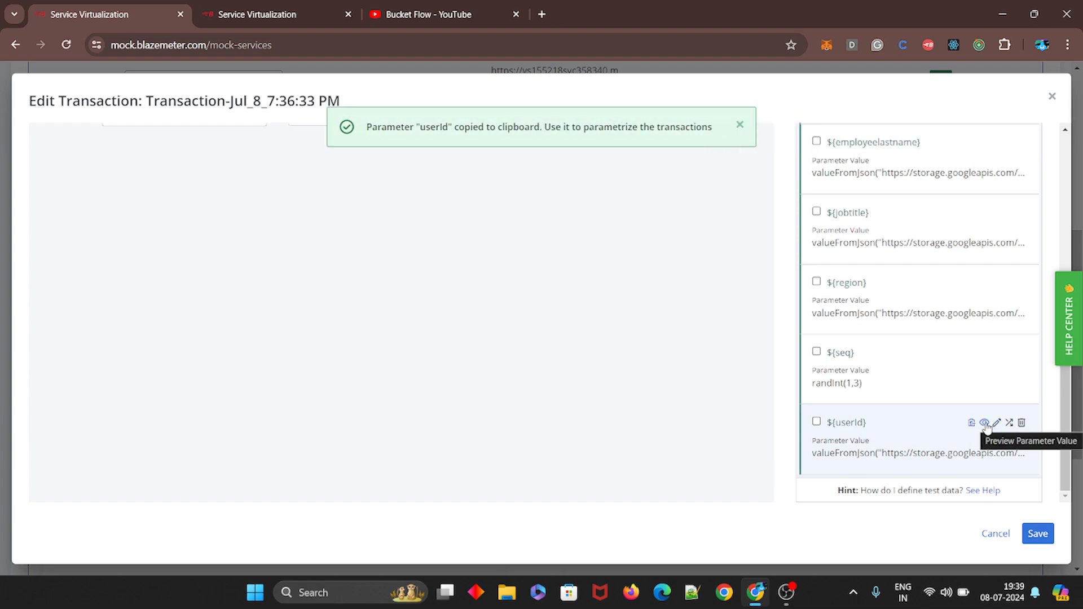
- Preview the userId parameter's value and copy the parameter again for use in the request matcher
click(985, 423)
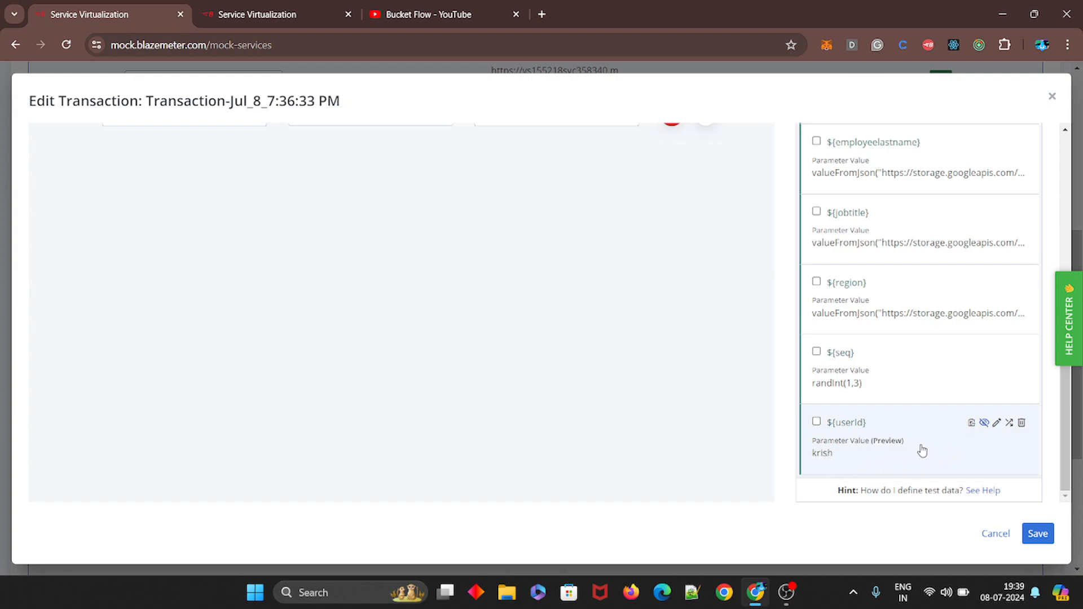
scroll(921, 440, up, 5)
scroll(913, 338, down, 5)
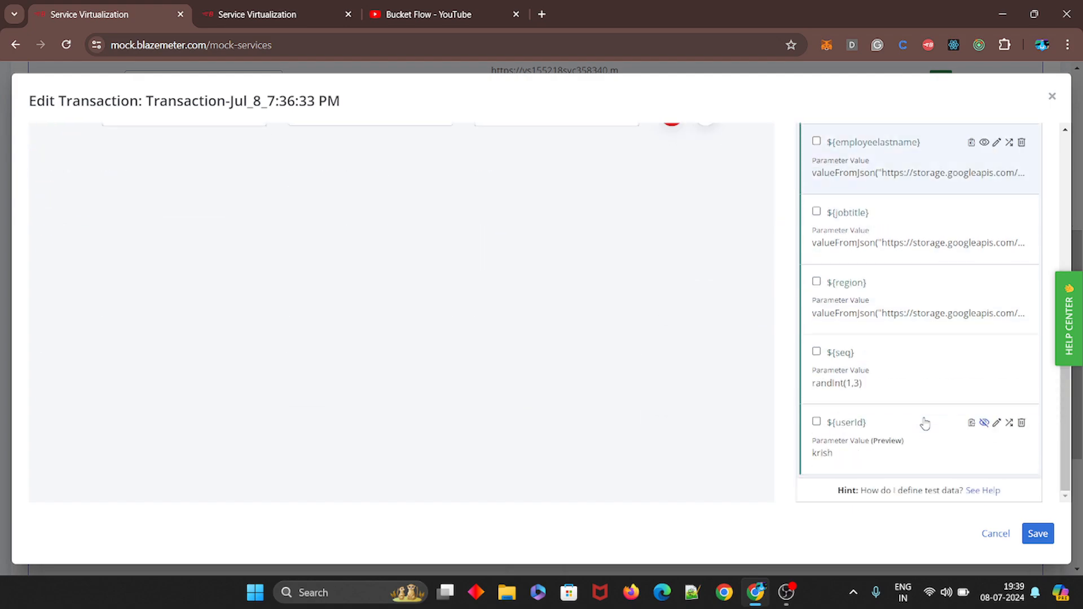
click(970, 425)
scroll(243, 363, up, 5)
scroll(84, 360, up, 1)
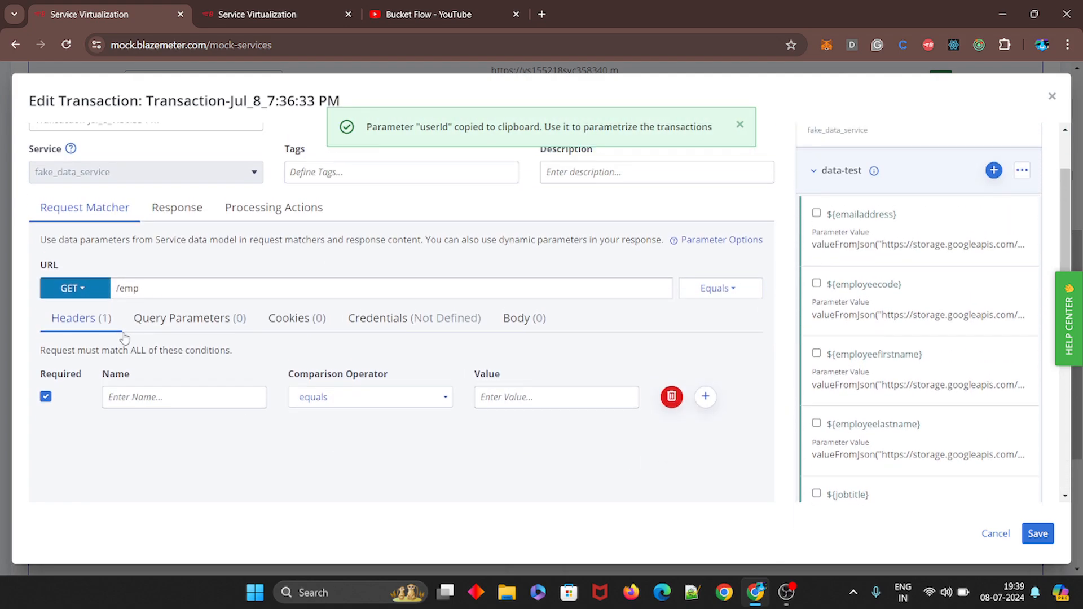
- Add a required query parameter matcher to the /emp request with name userId, operator equals and value ${userId}
click(151, 325)
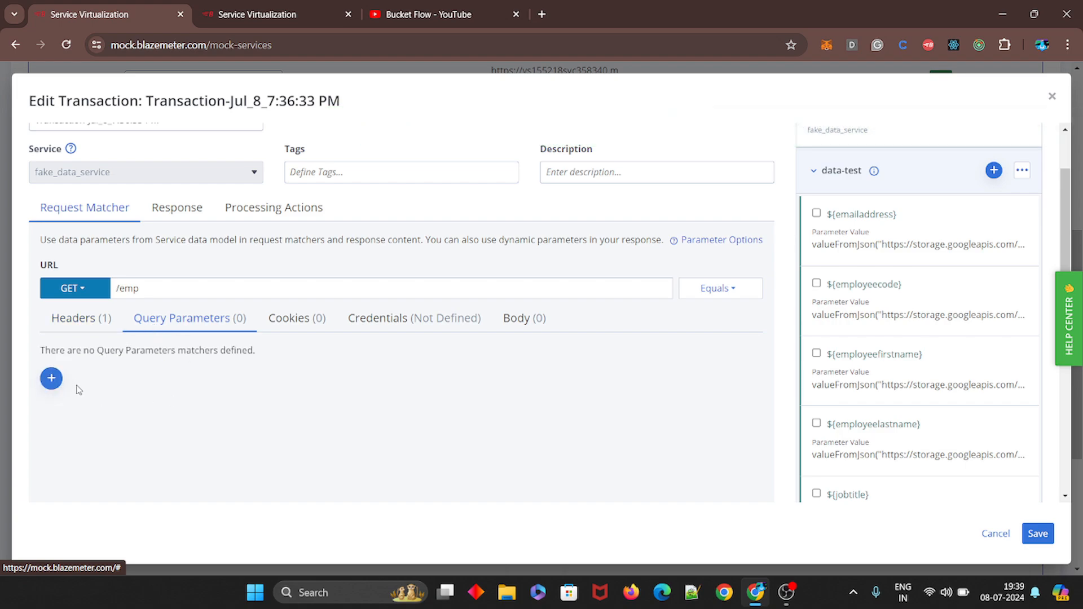
click(48, 377)
click(159, 400)
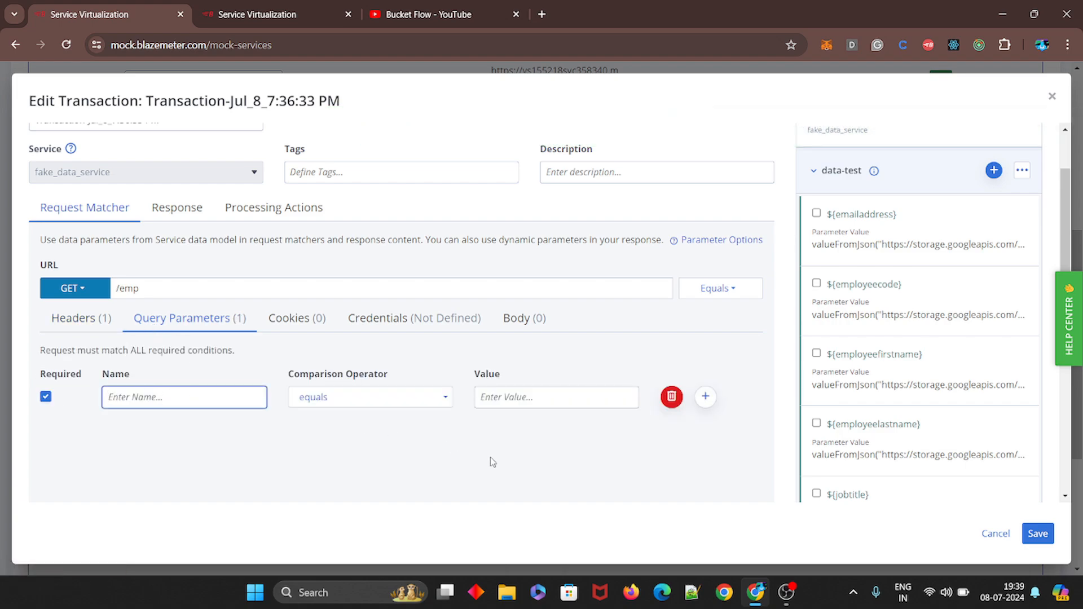
scroll(832, 469, down, 8)
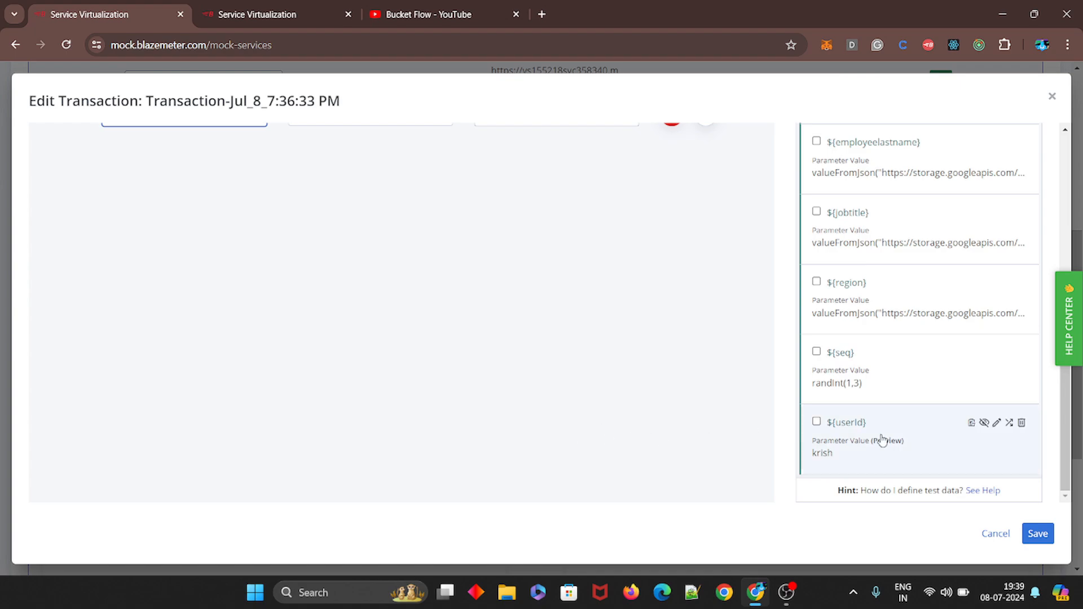
scroll(507, 445, up, 6)
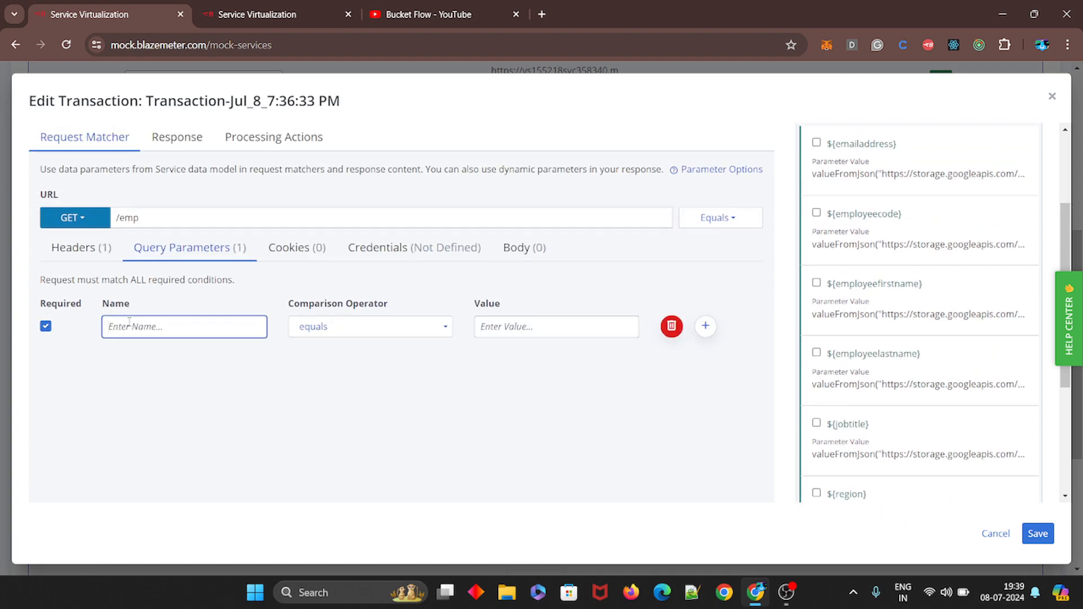
text(userId)
click(493, 329)
key(ctrl+v)
click(529, 401)
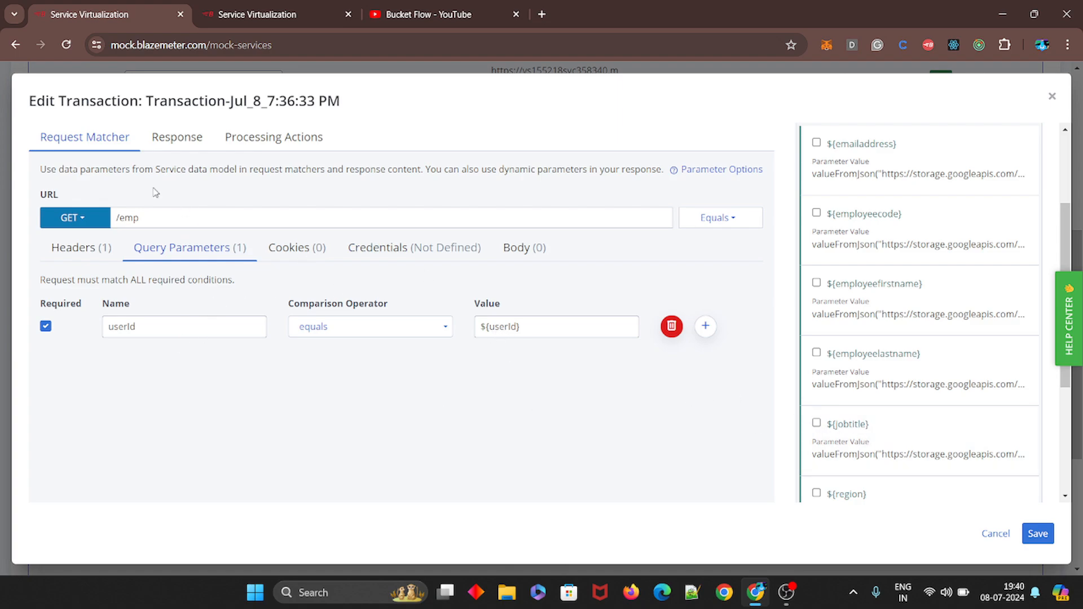
- Preview the emailaddress parameter's value, copy the parameter and insert ${emailaddress} into the transaction's raw response body
click(194, 144)
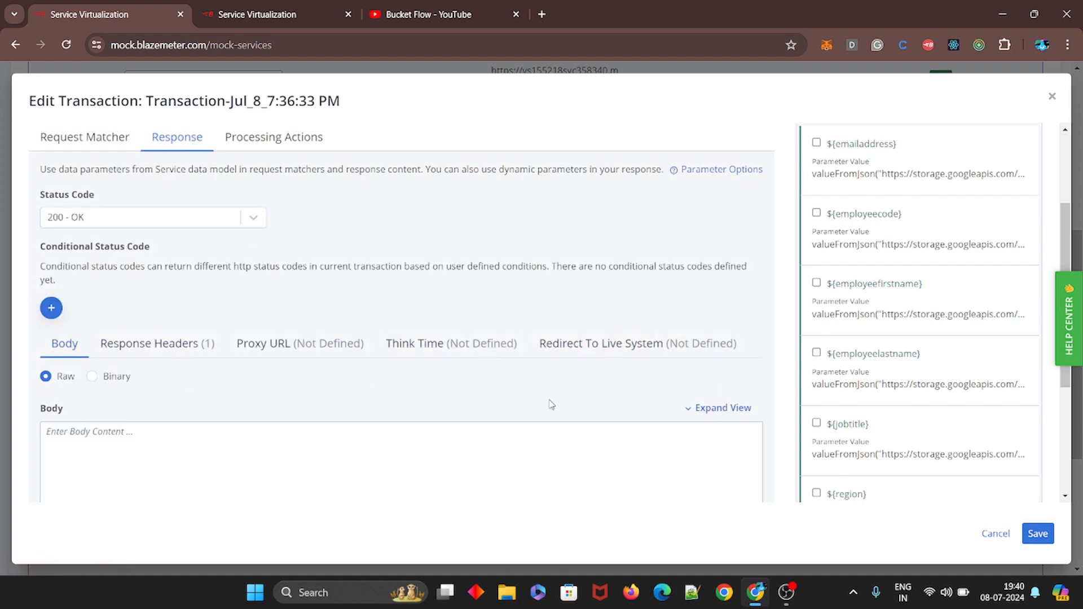
scroll(883, 289, up, 3)
mouse_move(944, 288)
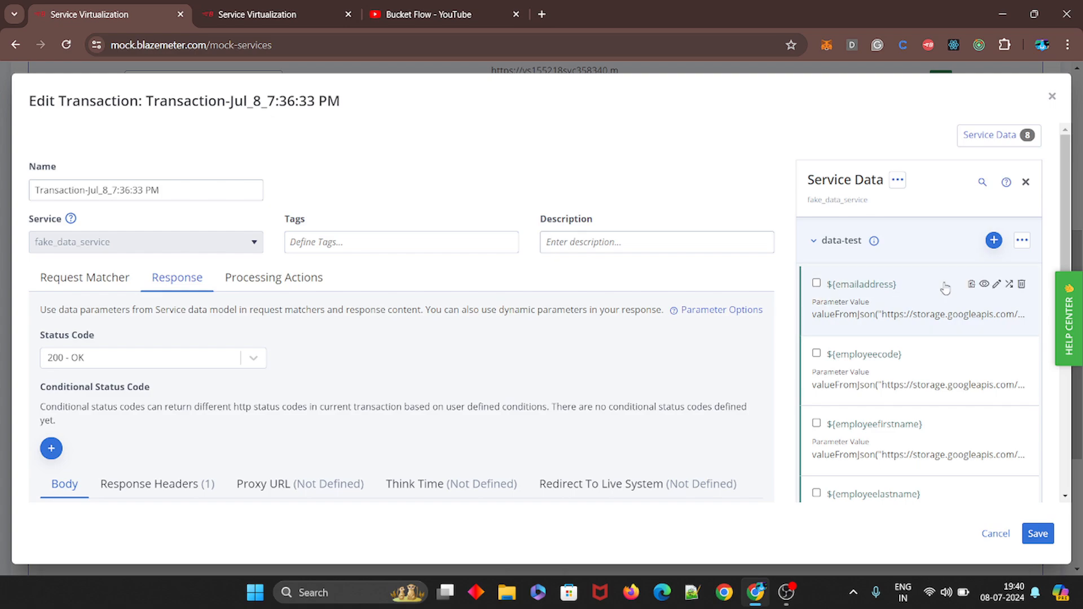
click(983, 285)
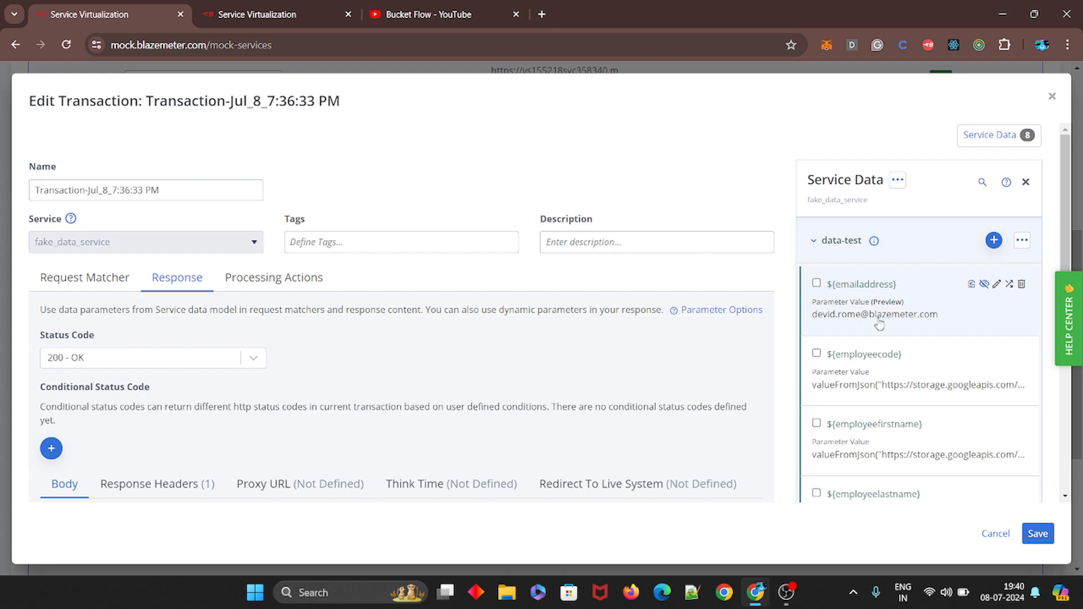
click(969, 285)
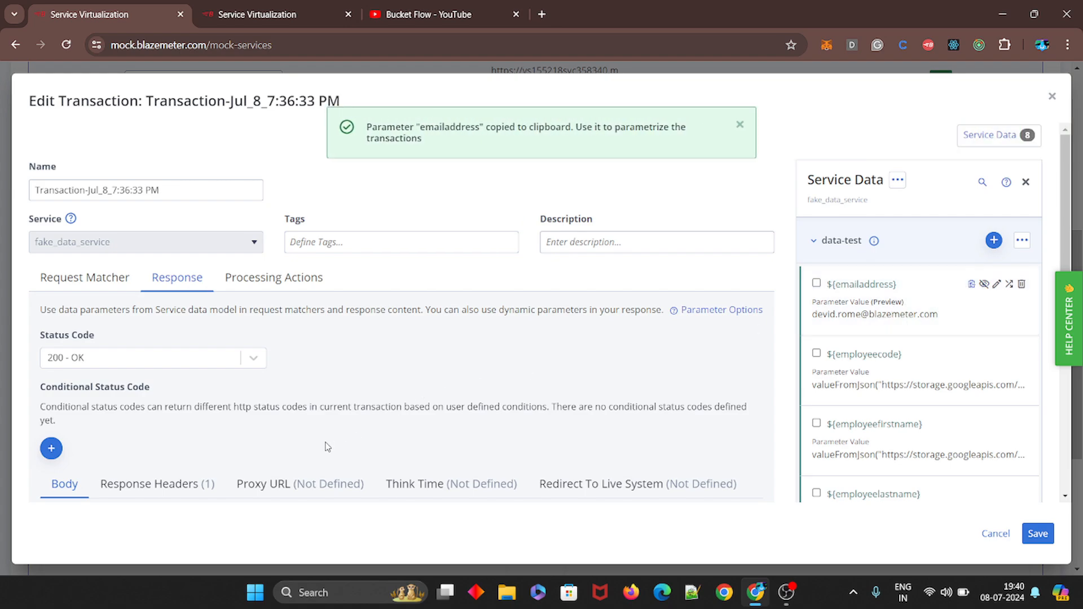
scroll(125, 450, down, 1)
scroll(340, 448, down, 2)
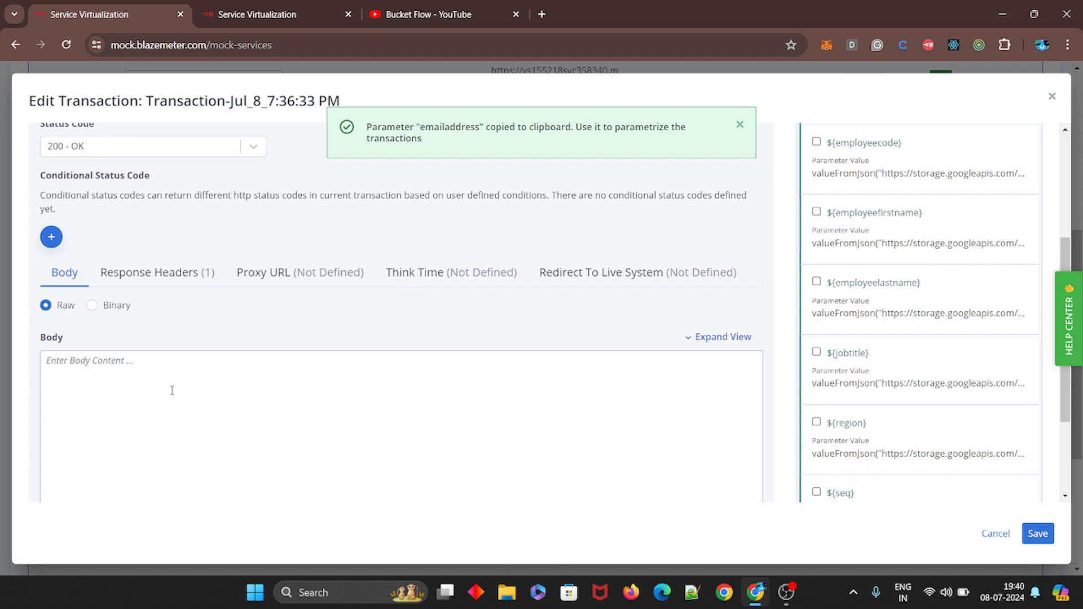
click(168, 386)
key(ctrl+v)
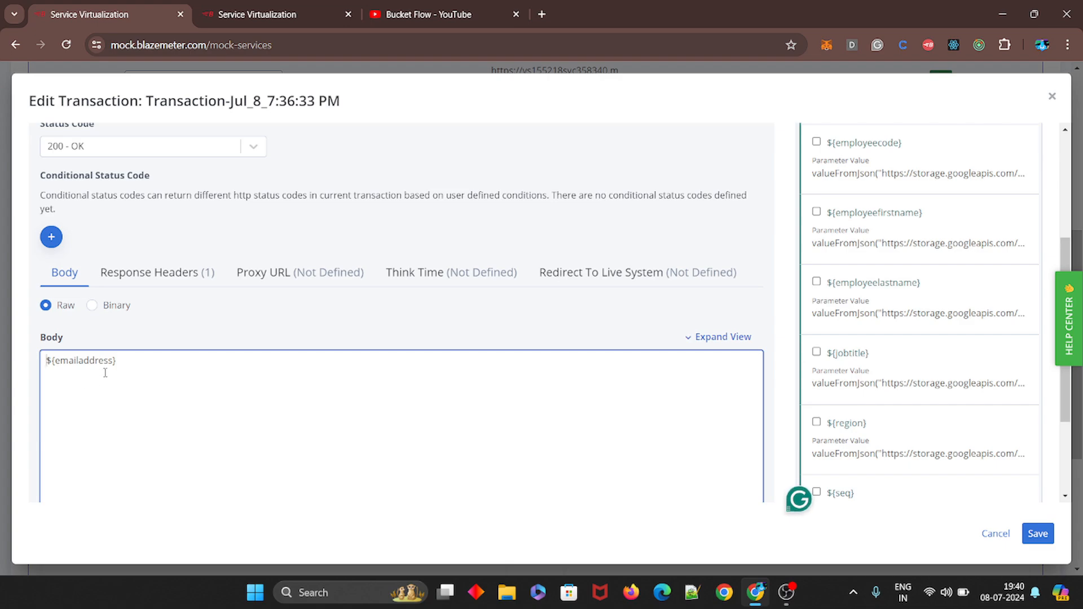
- Enclose ${emailaddress} in curly braces on its own line and prefix it with the key email and a colon
text({)
key(Return)
text(email)
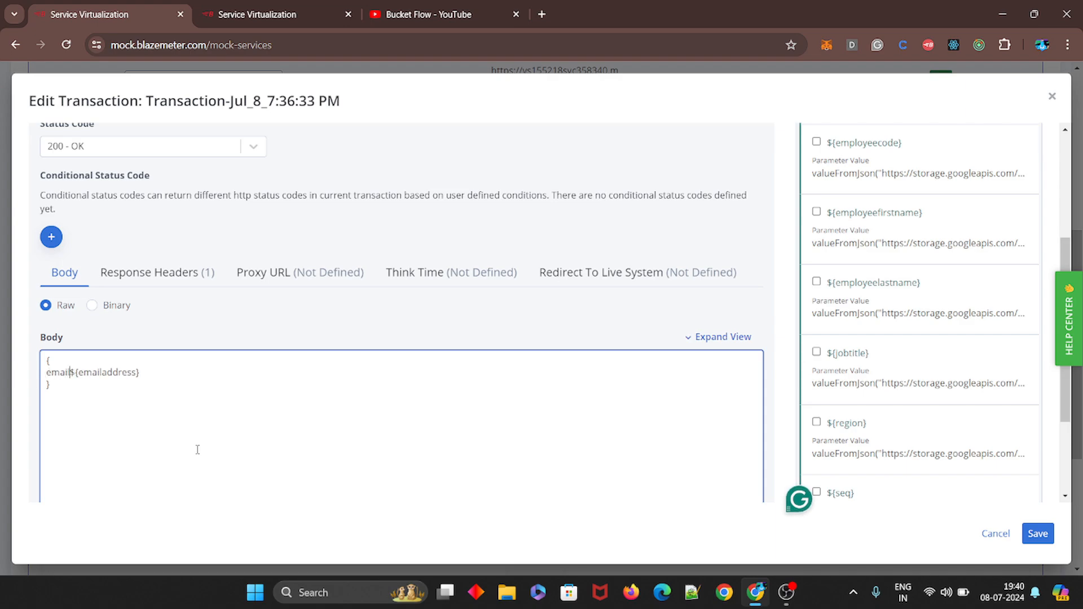
text( ")
key(BackSpace)
text(:)
- Copy the entire response body and open a new browser tab
key(ctrl+a)
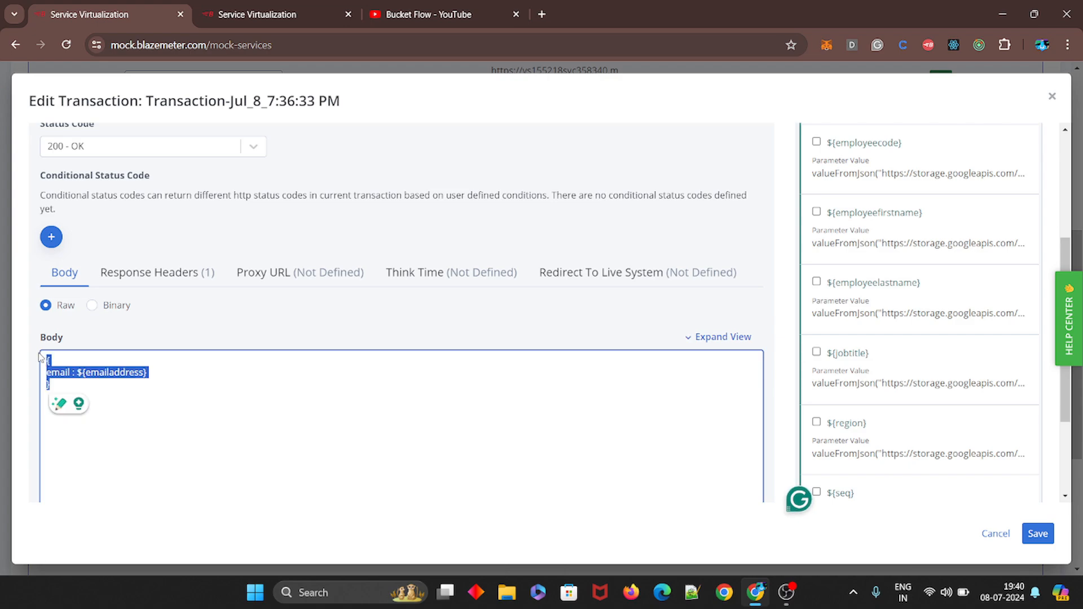
click(542, 14)
text(java)
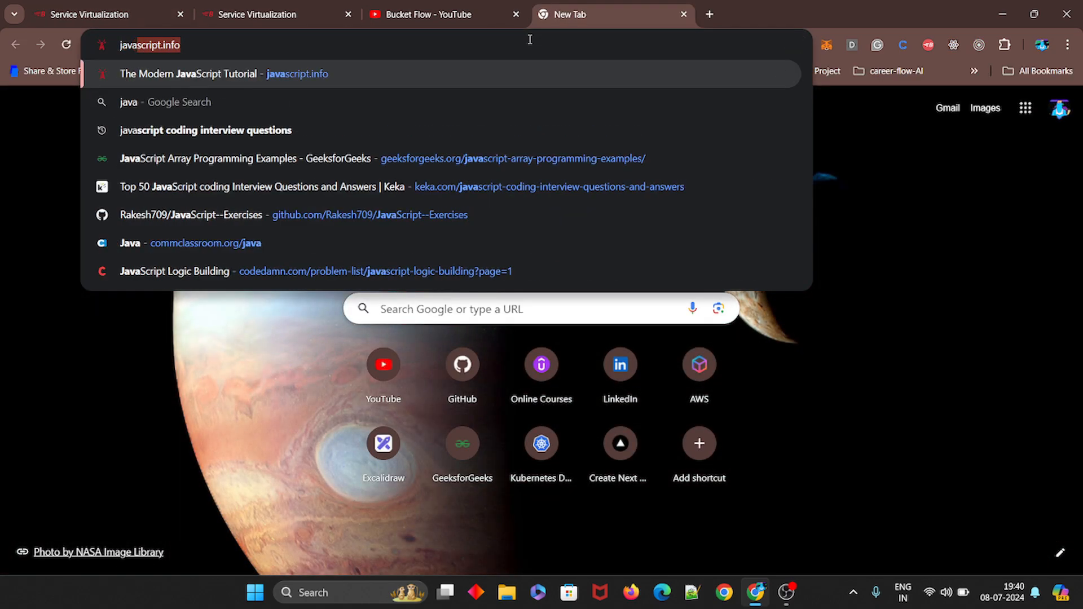
key(BackSpace)
key(BackSpace)
key(BackSpace)
key(BackSpace)
key(BackSpace)
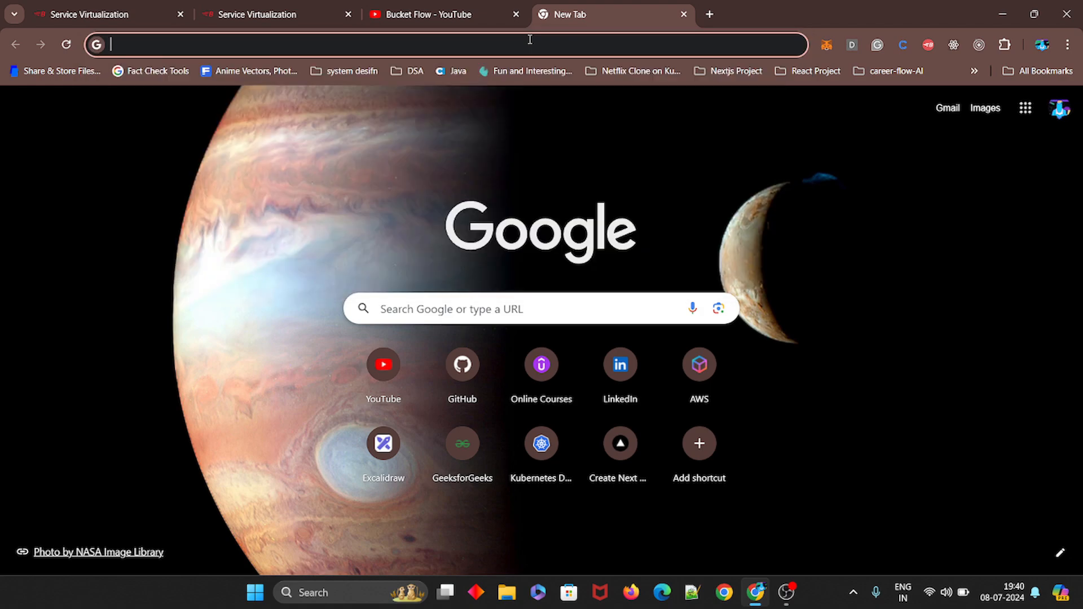
- Search Google for json validator and open the JSONLint site from the results
text(jsonplaceholder.typicode.com)
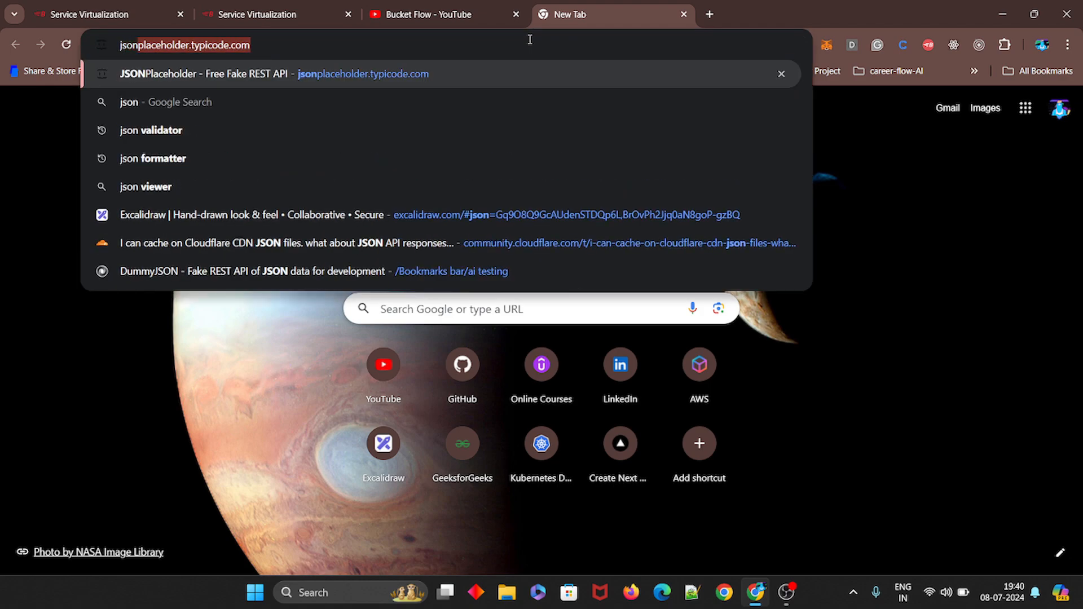
click(214, 129)
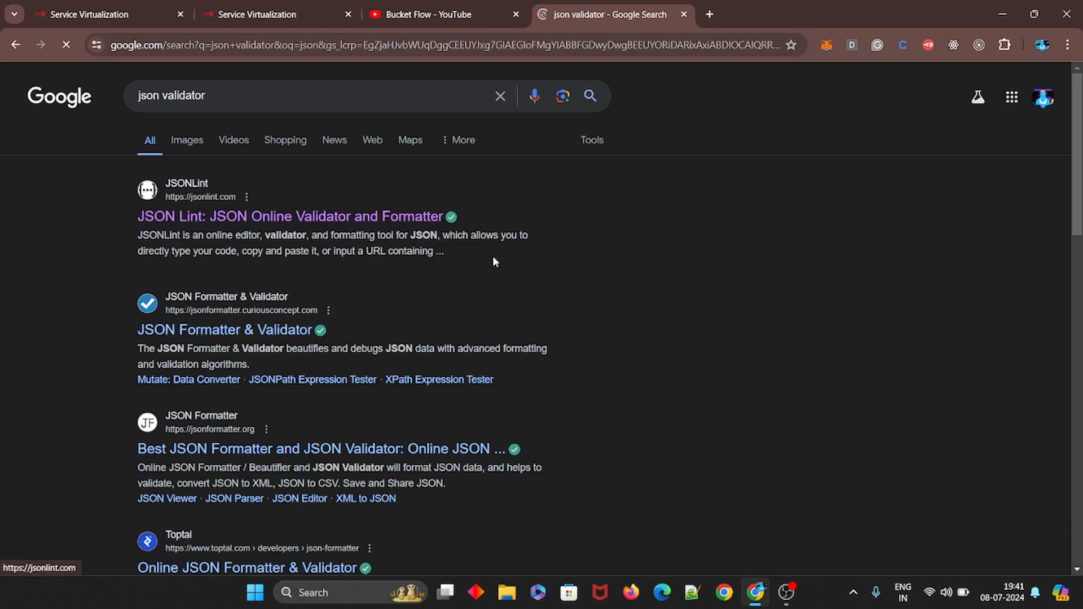
click(293, 216)
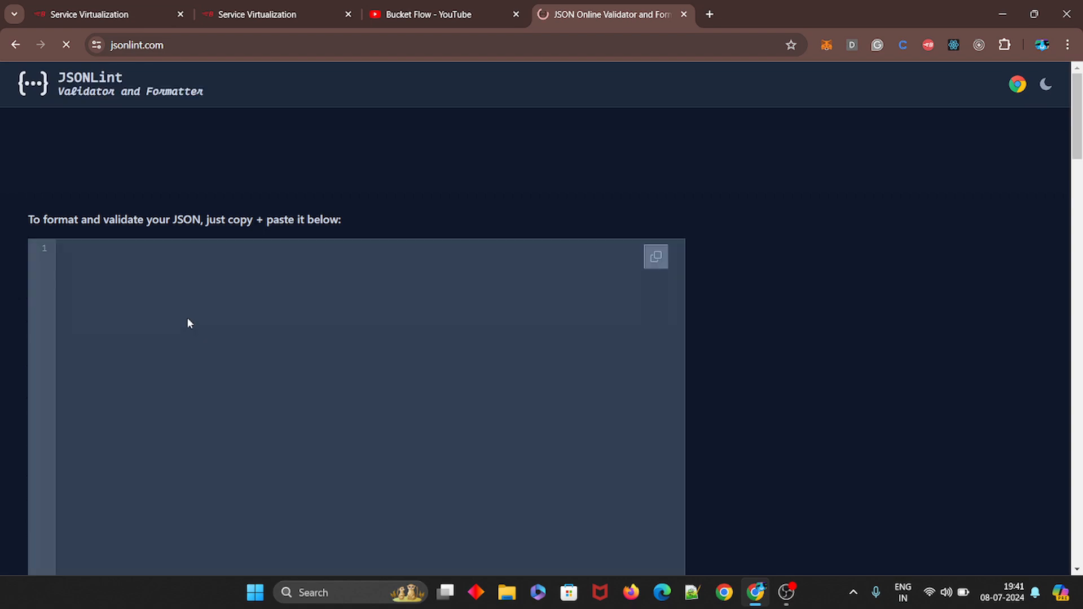
- Paste the copied response body into the JSONLint editor and validate it
click(134, 267)
key(ctrl+v)
scroll(539, 394, down, 6)
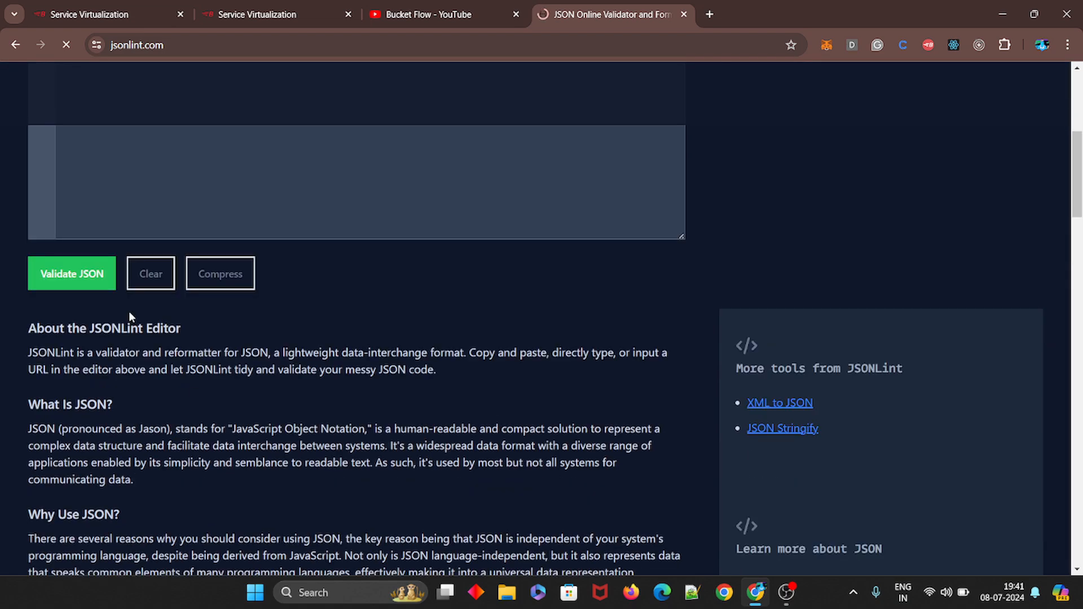
click(96, 273)
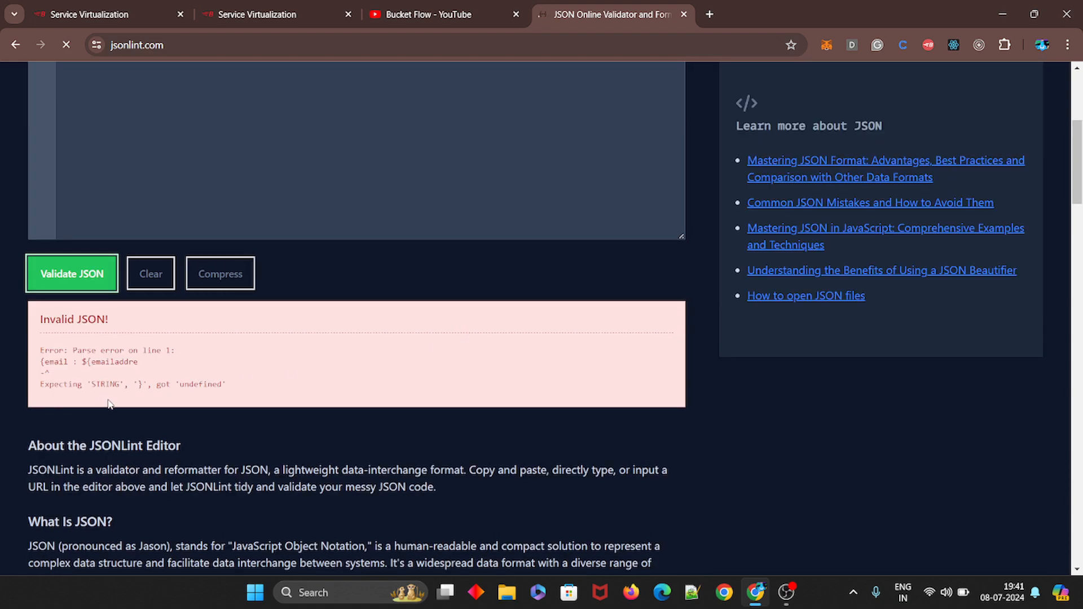
- Put double quotes around the email key and the ${emailaddress} value, and validate the JSON again
scroll(241, 384, up, 5)
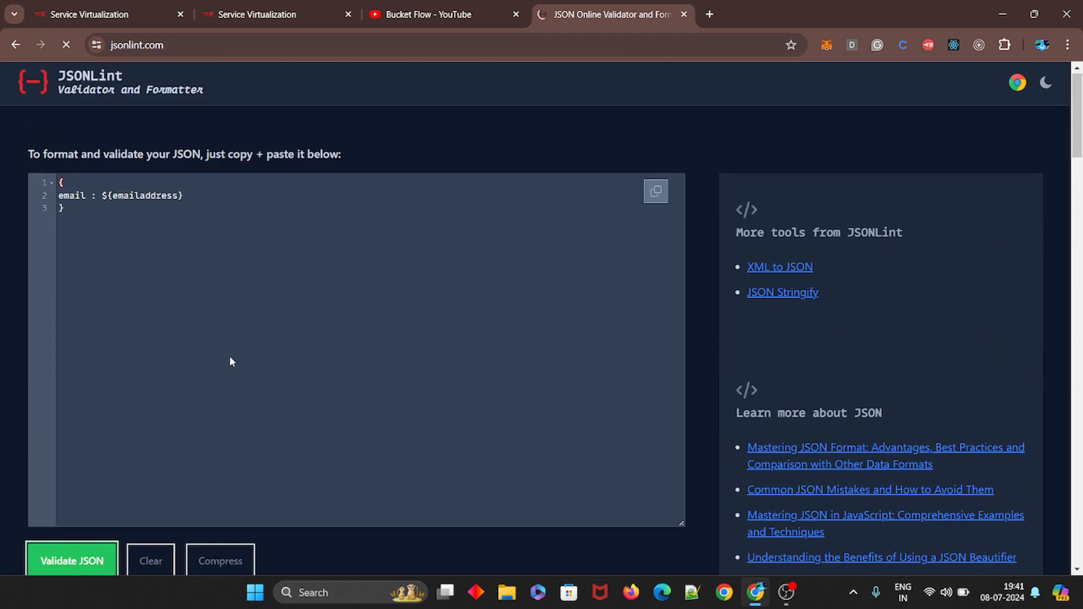
click(85, 197)
text(")
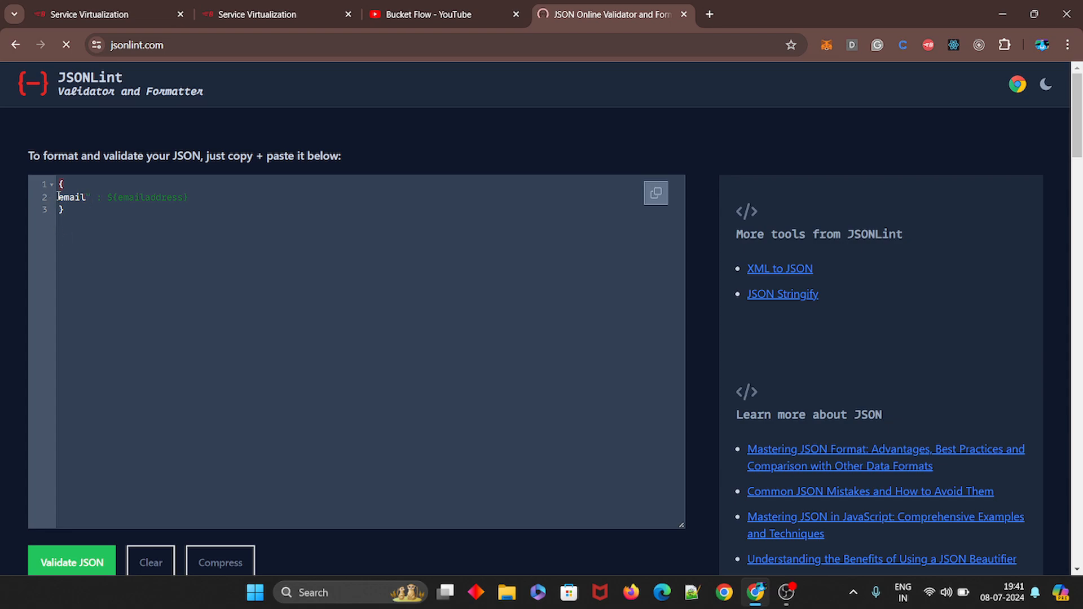
text(")
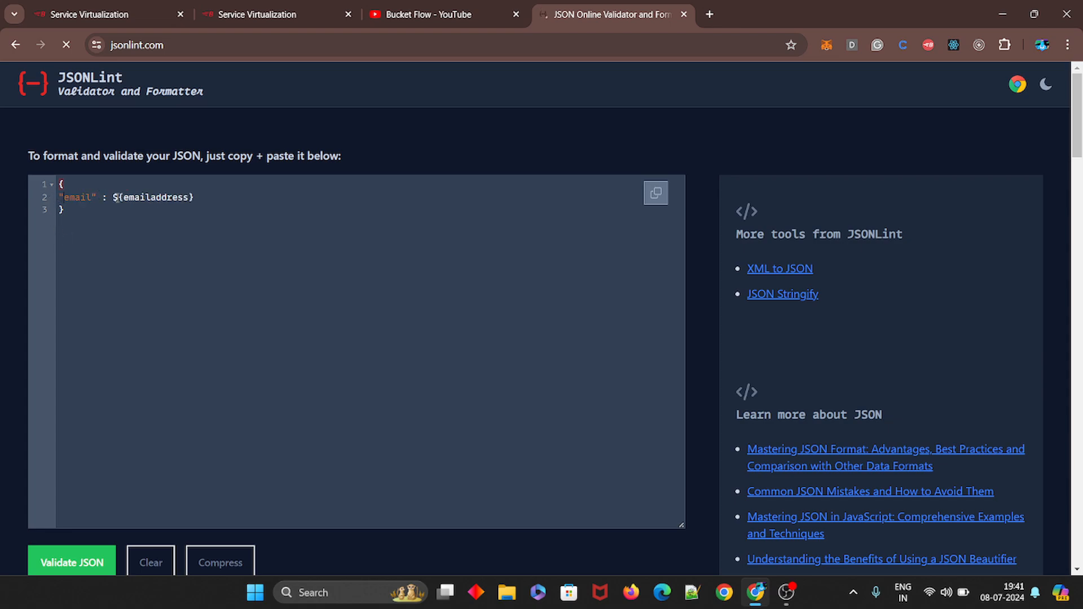
text(")
scroll(201, 216, down, 5)
click(96, 289)
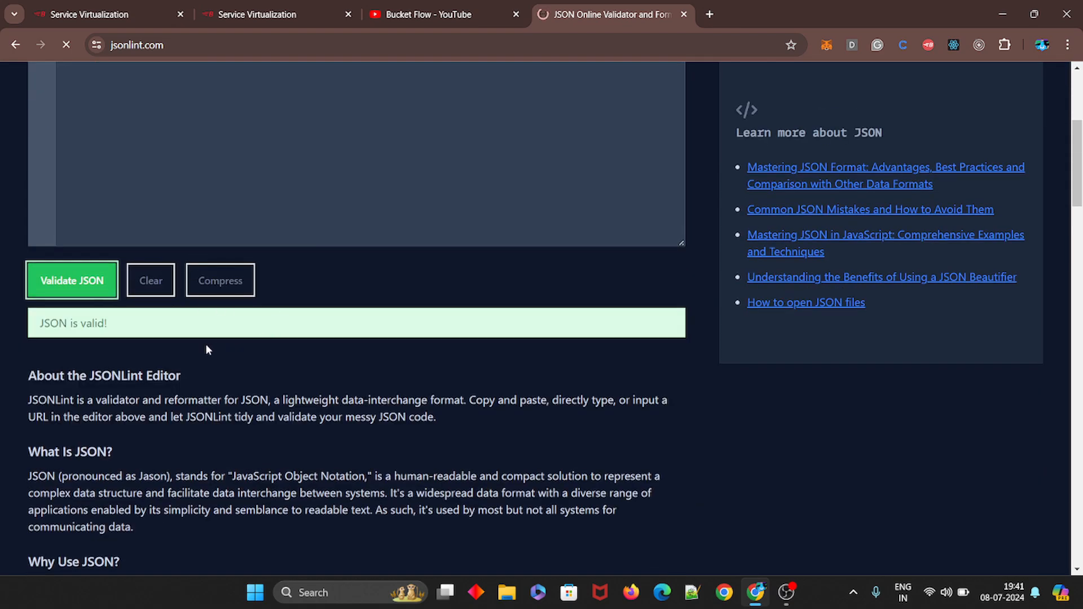
- Copy the corrected JSON from JSONLint, replace the response body in the BlazeMeter transaction with it, and save the transaction
scroll(205, 350, up, 5)
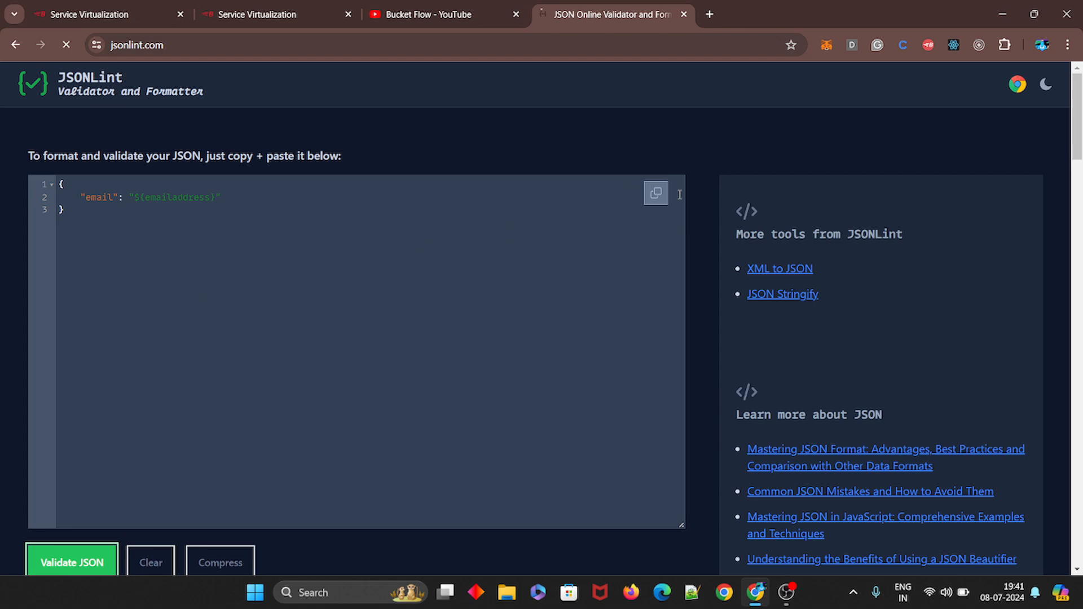
click(655, 193)
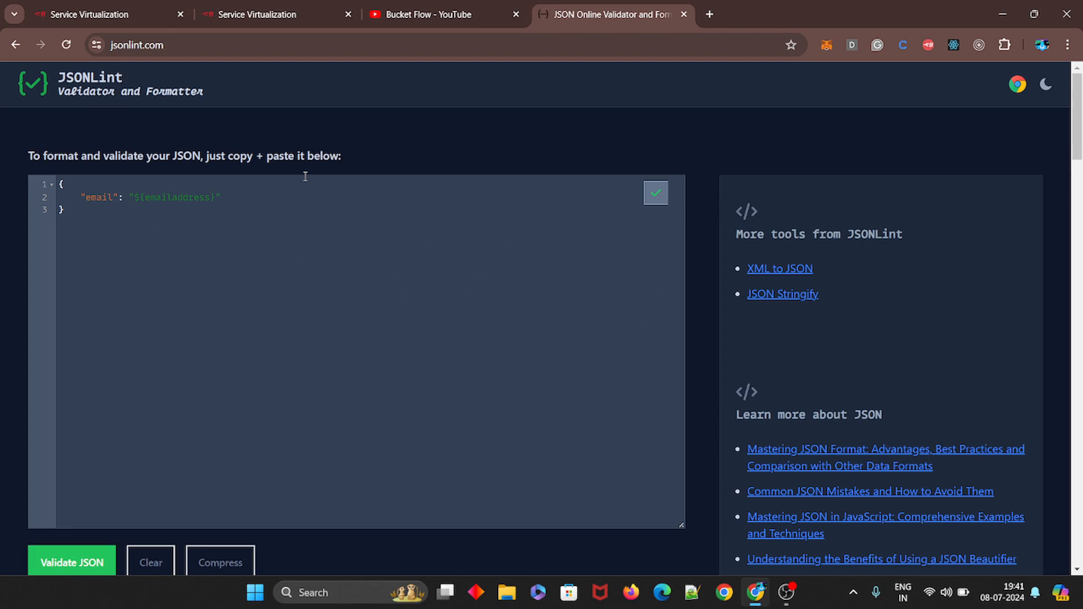
click(105, 11)
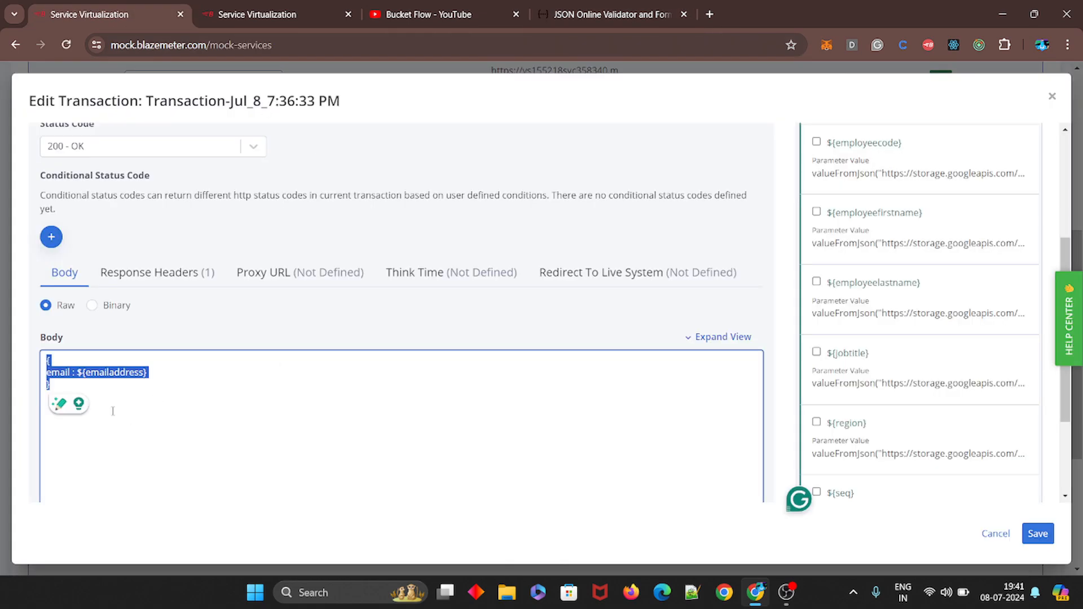
key(ctrl+v)
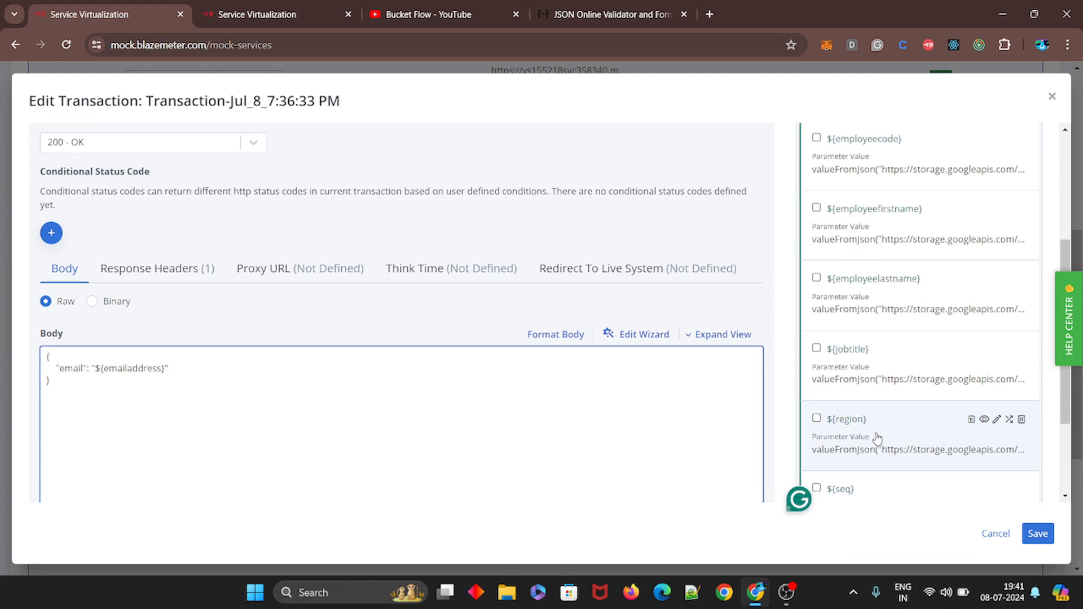
scroll(875, 440, down, 3)
scroll(451, 327, up, 5)
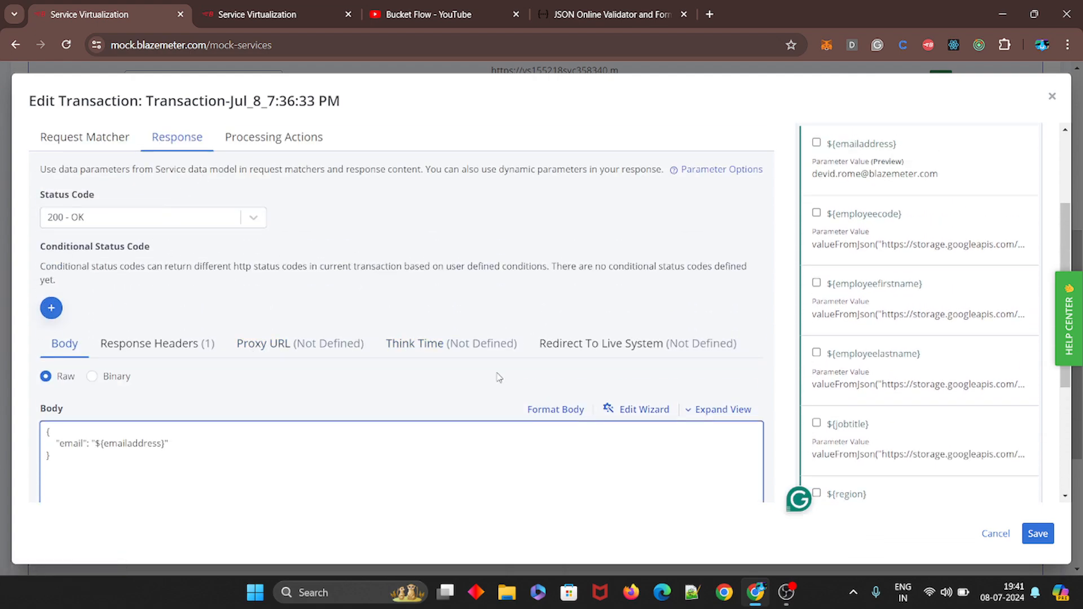
click(1038, 534)
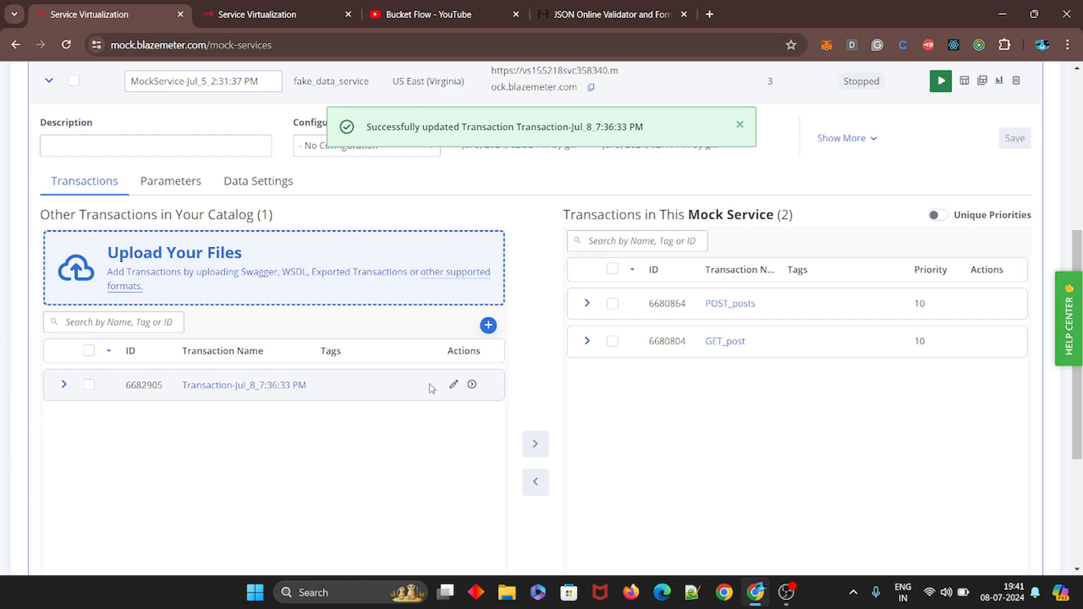
- Reopen the saved transaction and review its available processing action types, response settings and request matcher
click(451, 386)
click(290, 279)
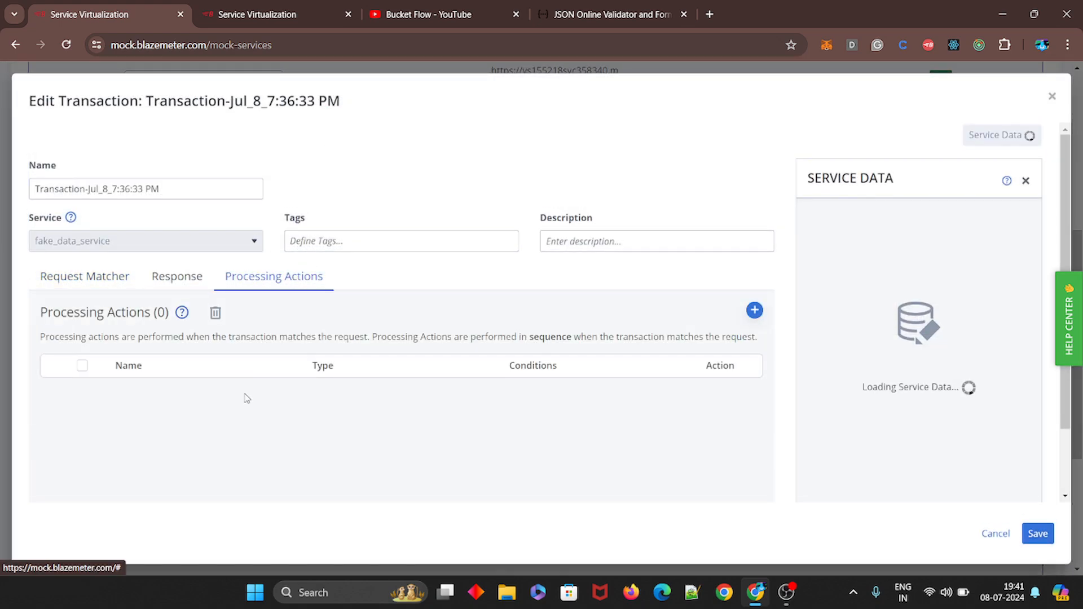
click(754, 310)
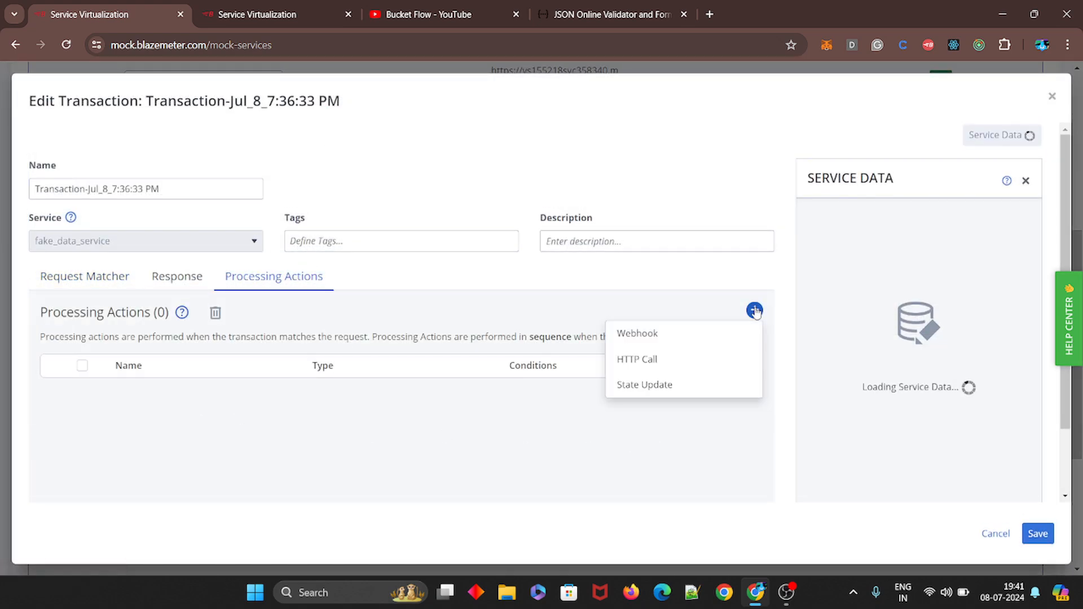
click(179, 276)
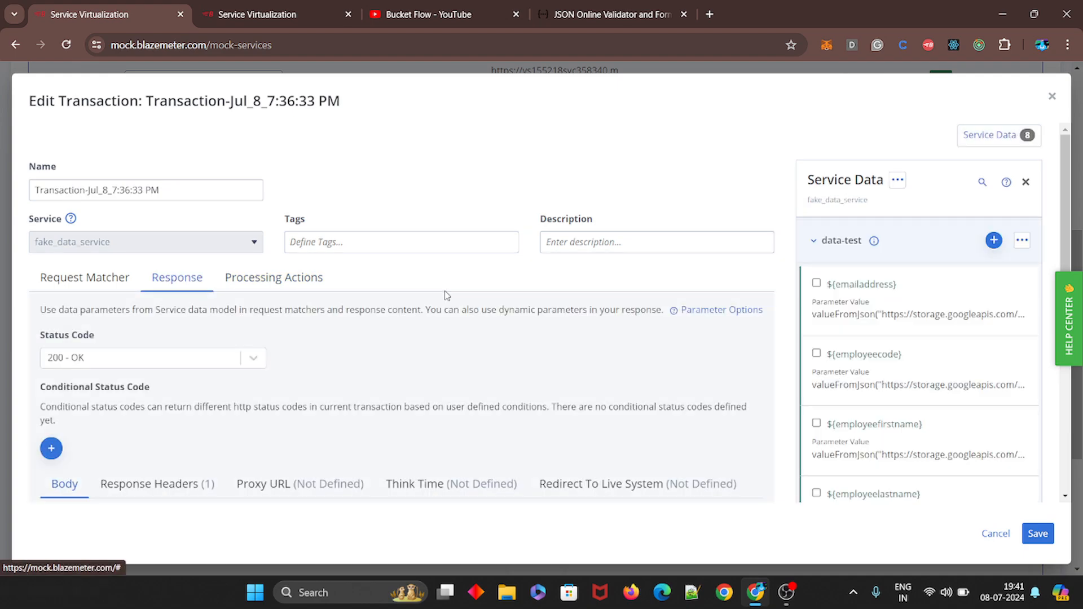
click(85, 277)
scroll(32, 350, down, 3)
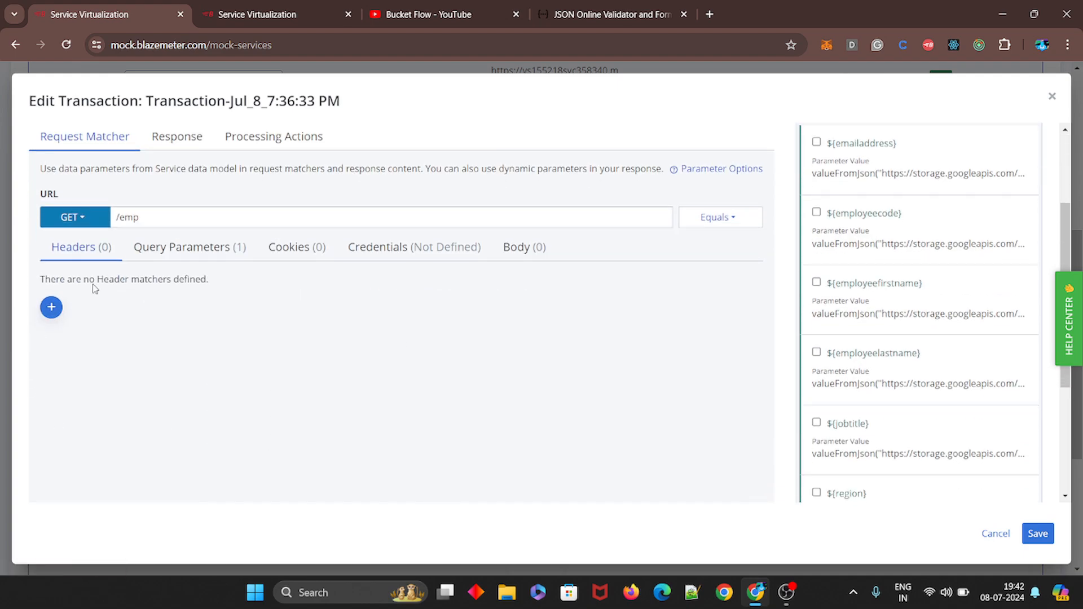
scroll(375, 343, up, 3)
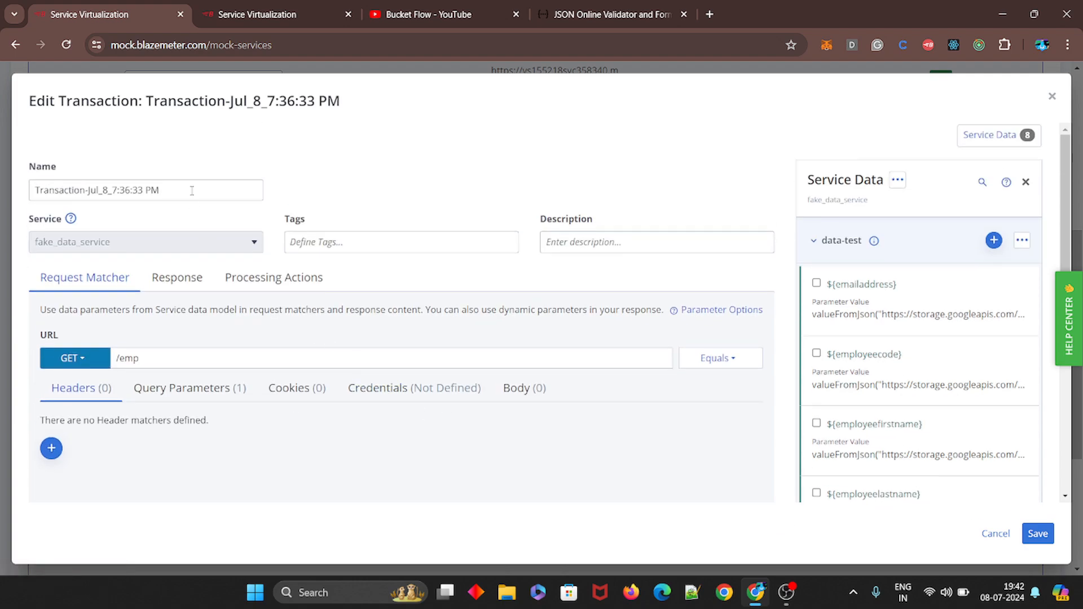
- Rename the transaction as get_email and save it
triple_click(120, 192)
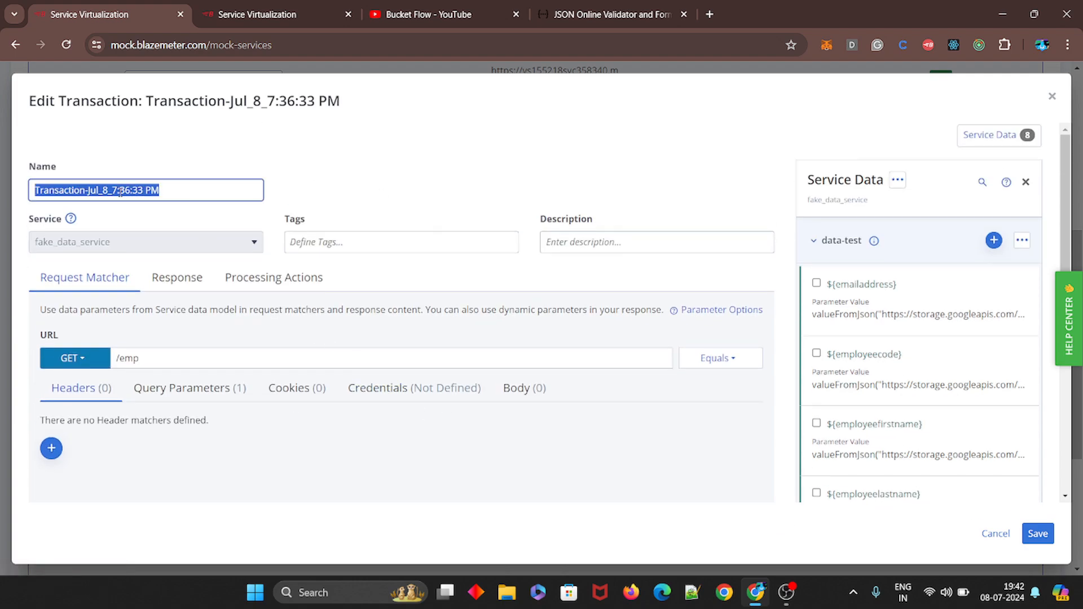
key(BackSpace)
text(get_email)
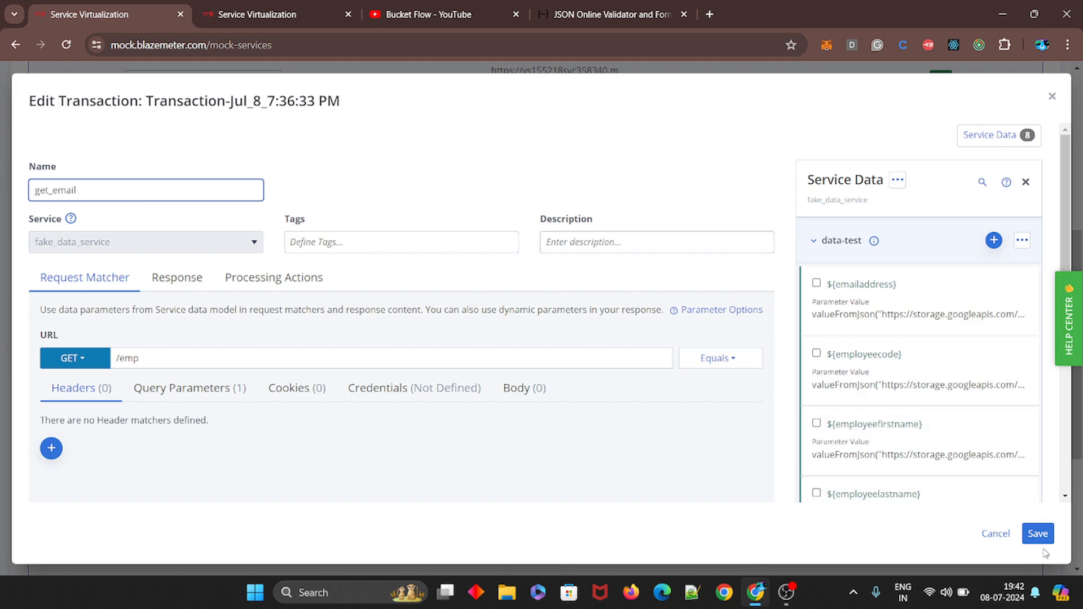
click(1037, 533)
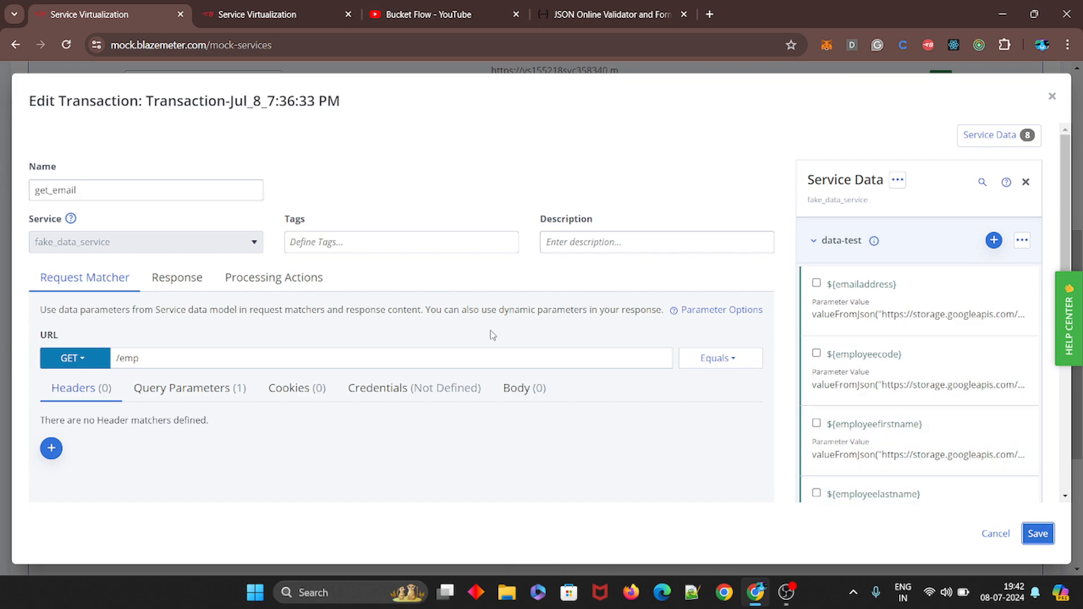
click(1037, 533)
click(90, 386)
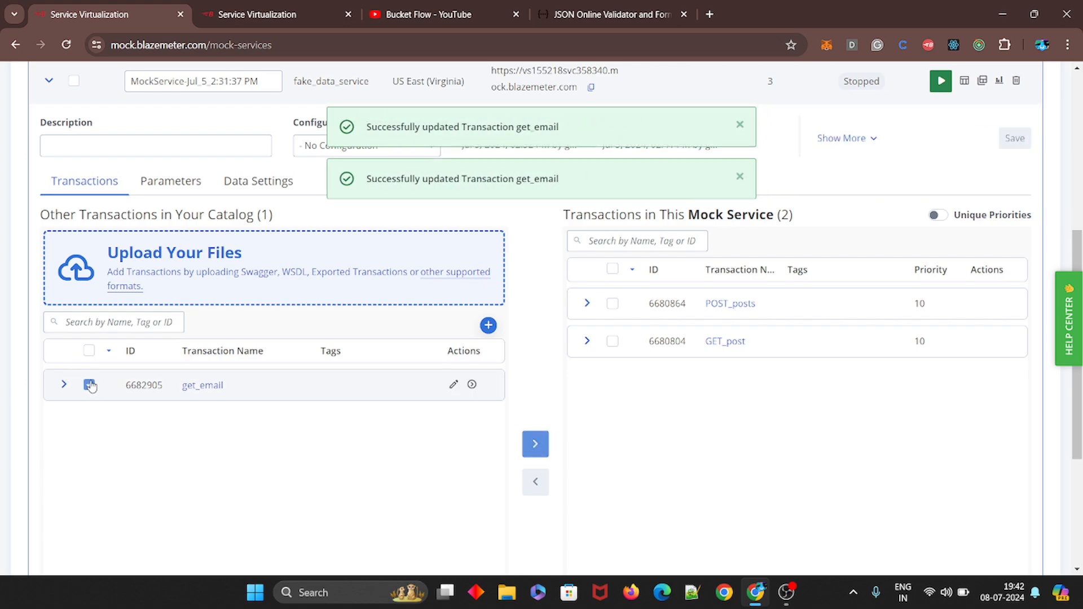
click(259, 185)
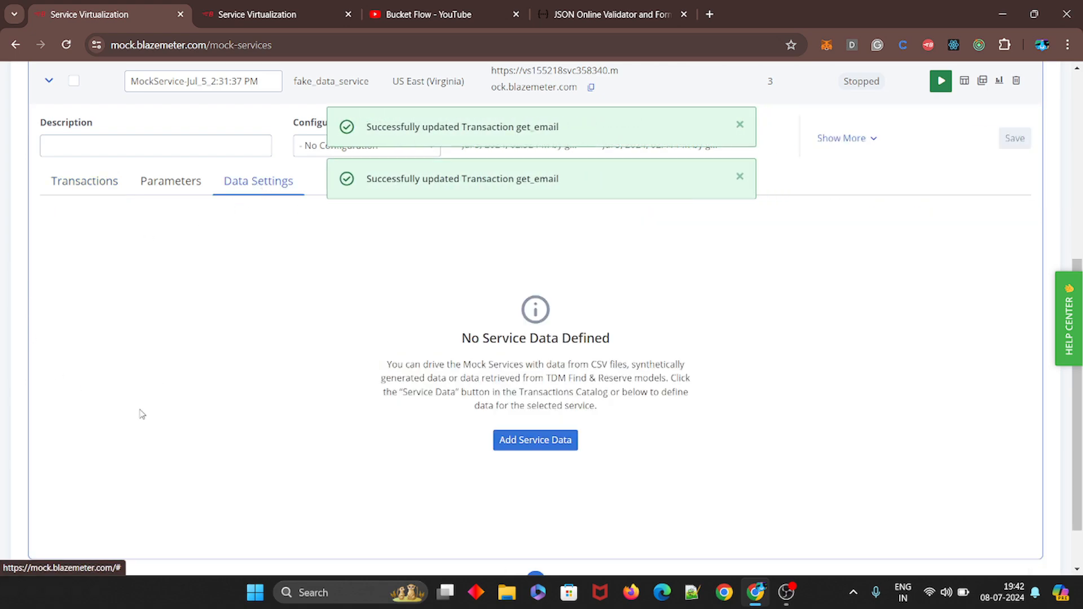
click(502, 439)
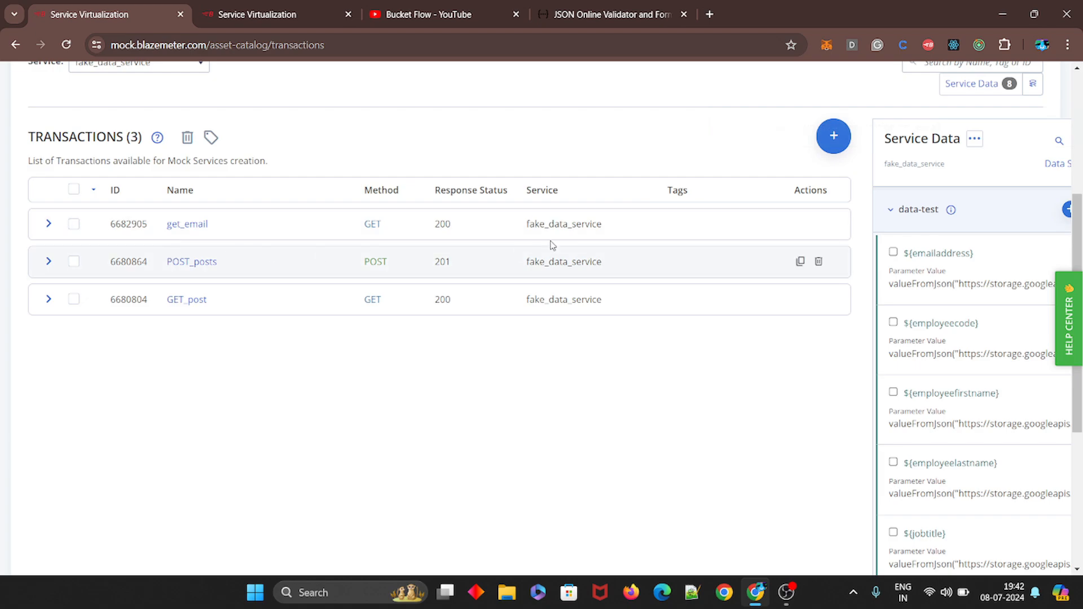
click(74, 224)
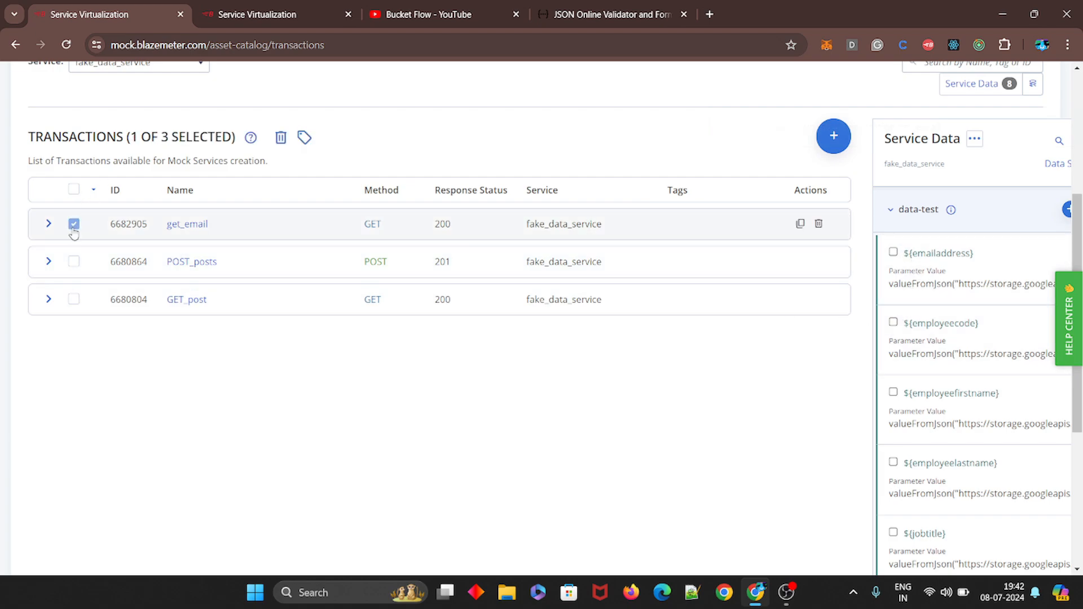
click(74, 261)
click(74, 299)
scroll(217, 324, up, 1)
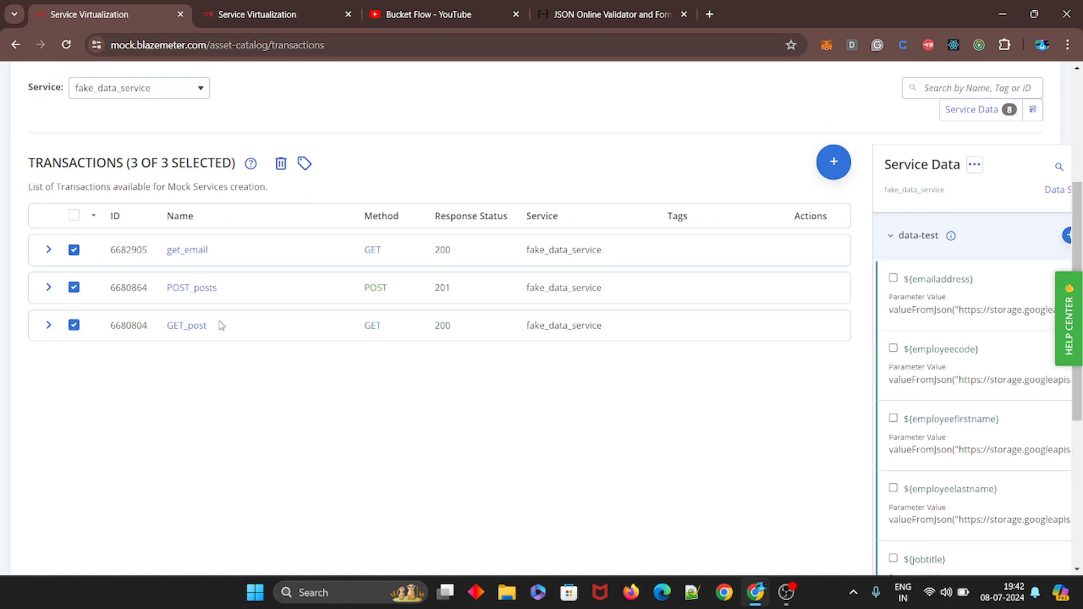
click(74, 331)
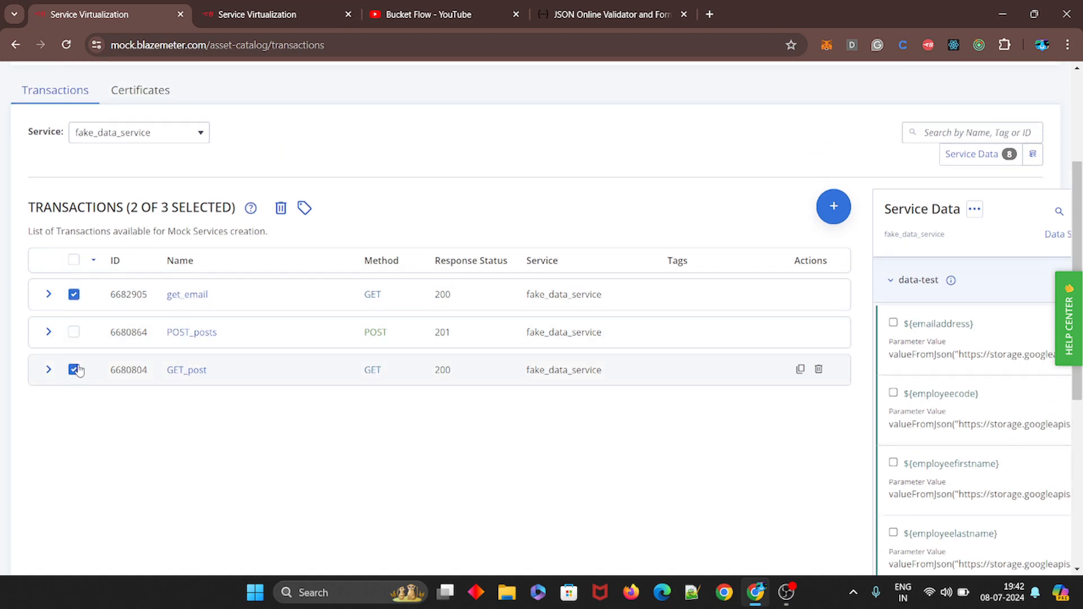
scroll(76, 384, up, 1)
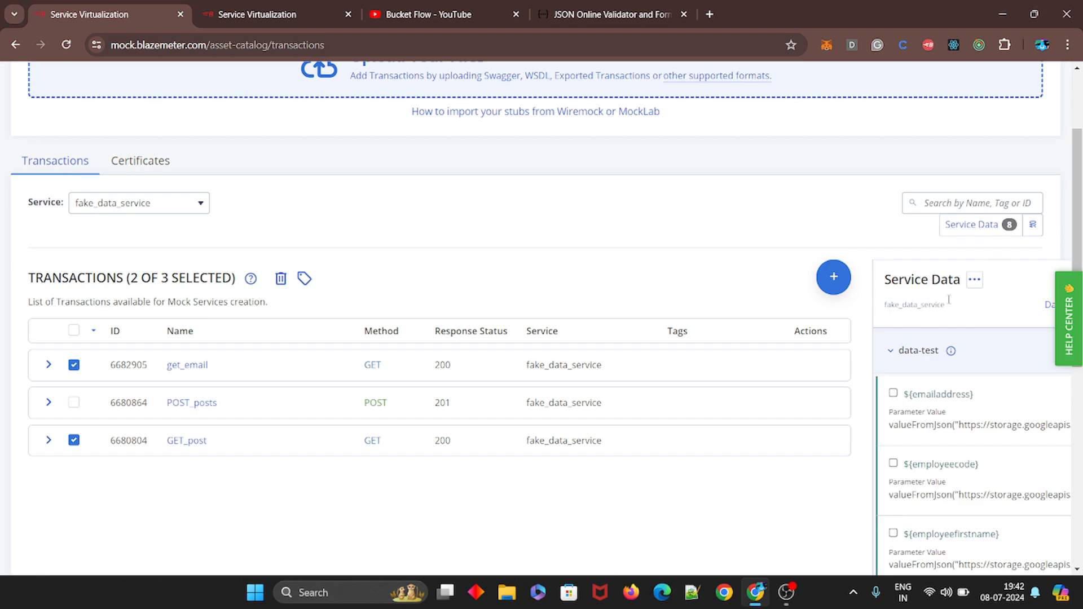
scroll(215, 226, up, 2)
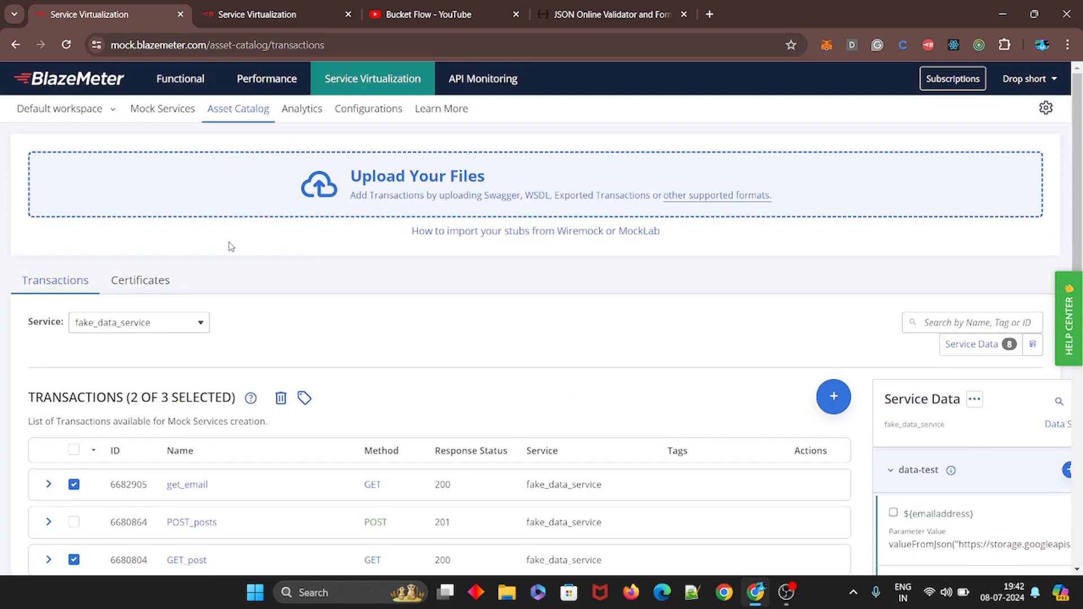
scroll(150, 274, down, 3)
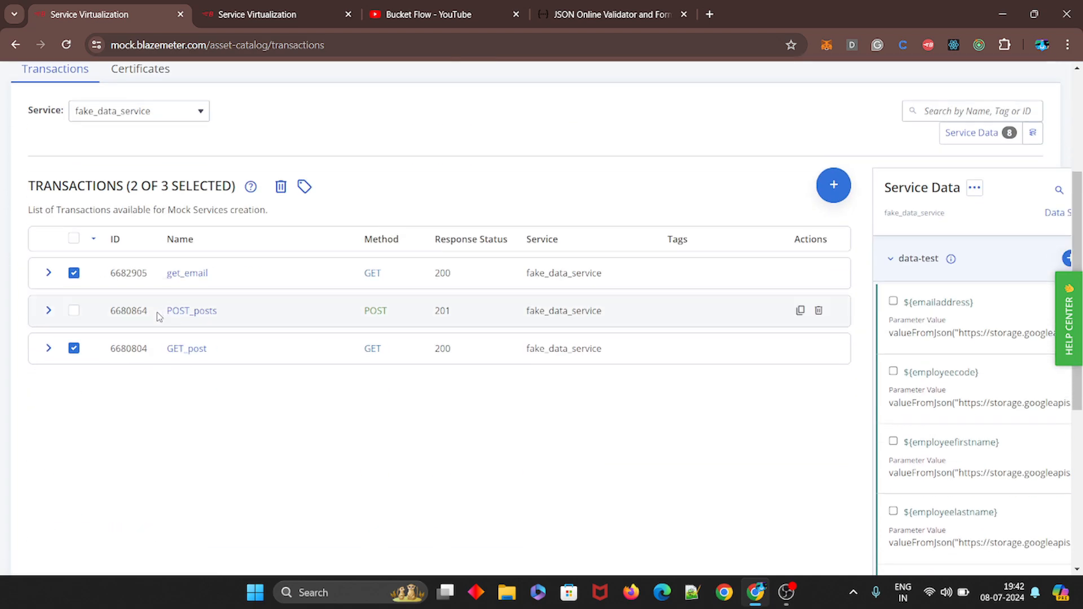
scroll(141, 304, up, 3)
- Return to the mock service's data settings, set the defined number of rows for data-test to 5, and save the mock service
click(160, 110)
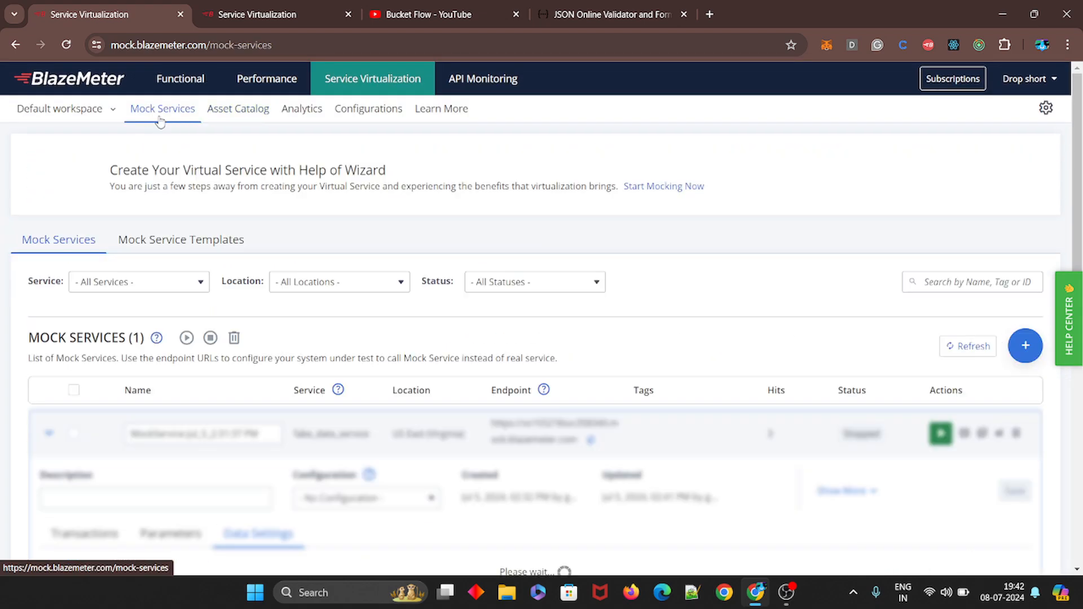
scroll(235, 360, down, 3)
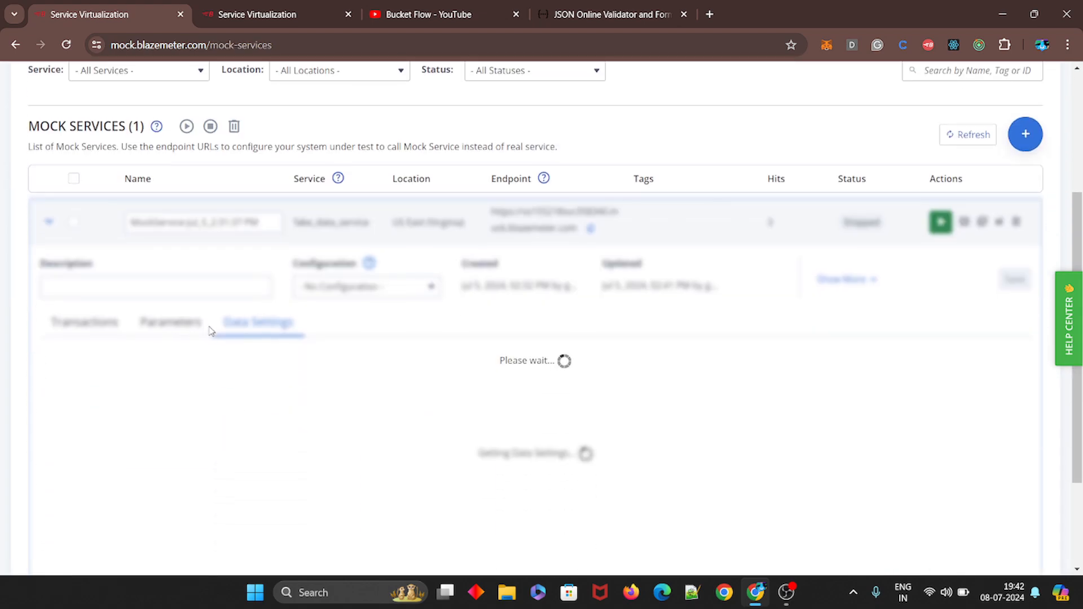
scroll(526, 404, down, 2)
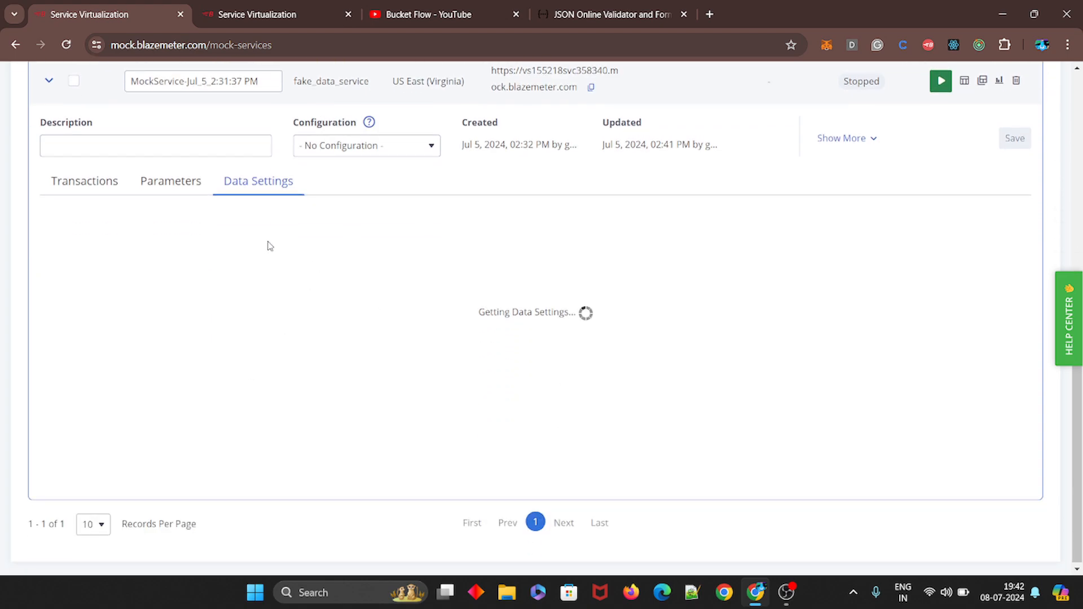
scroll(313, 335, up, 1)
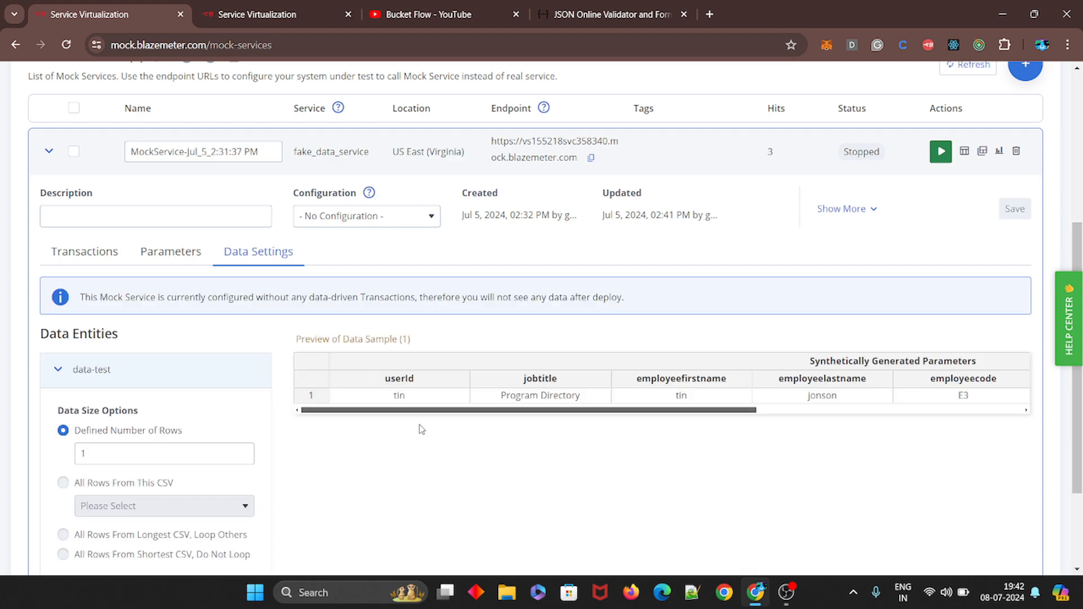
mouse_move(423, 409)
mouse_down()
mouse_move(579, 410)
mouse_move(413, 404)
mouse_up()
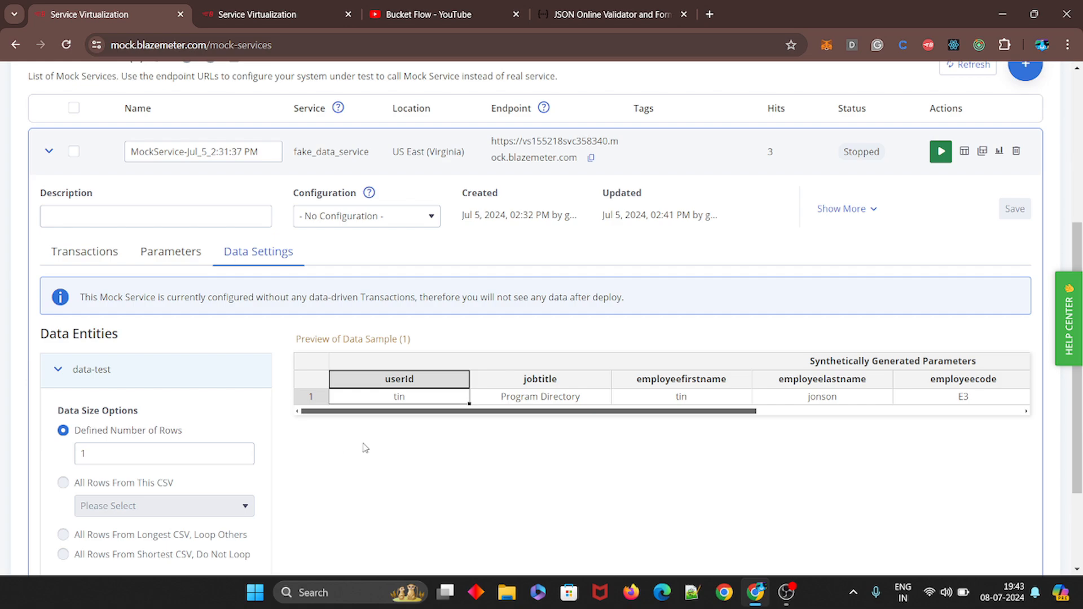
scroll(113, 405, down, 3)
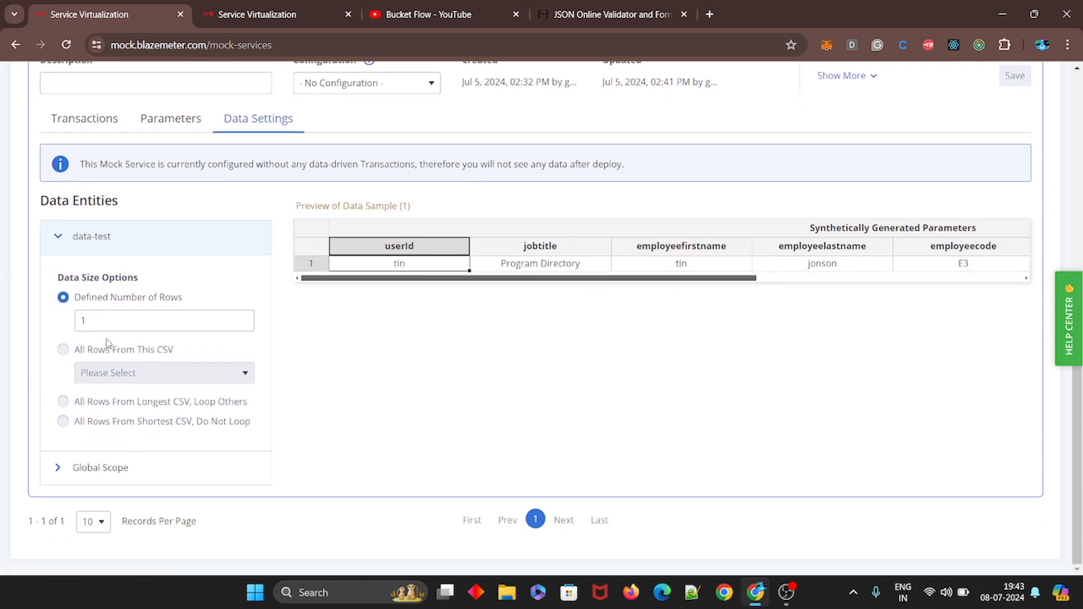
click(111, 322)
key(BackSpace)
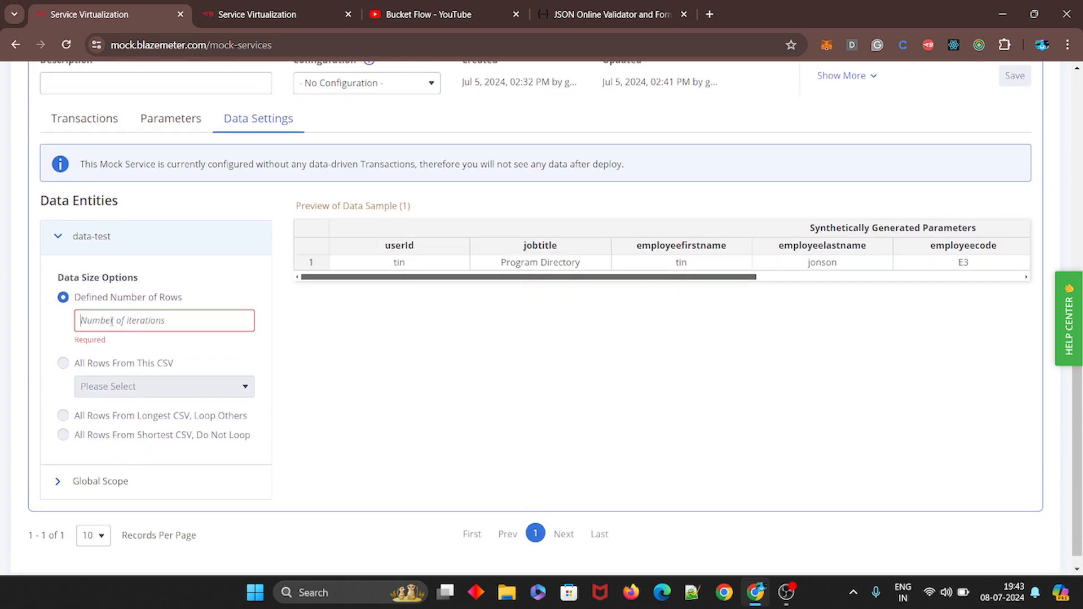
text(5)
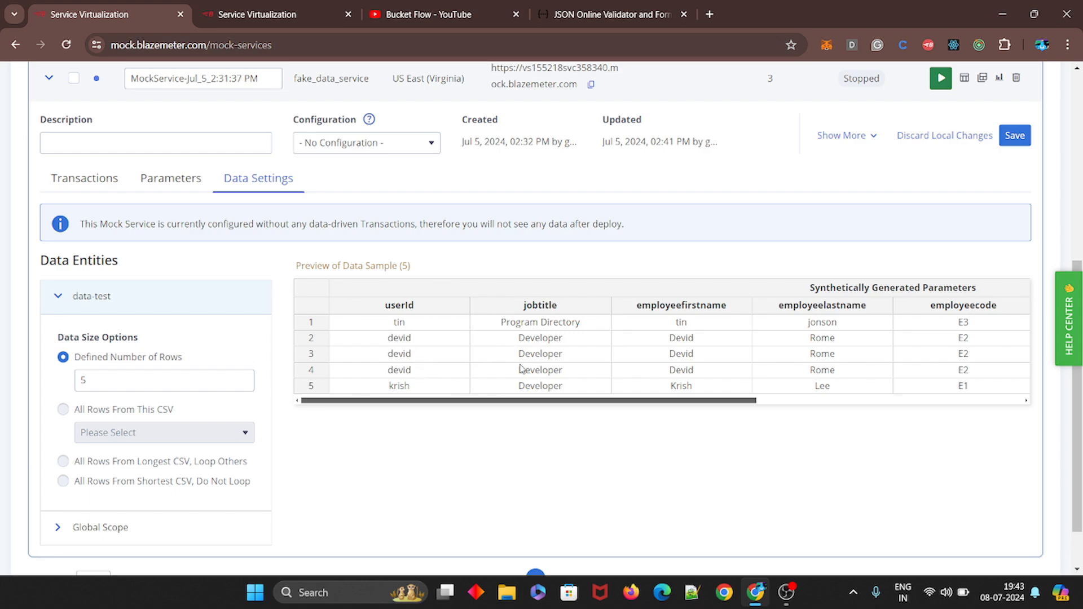
drag(654, 402, 558, 416)
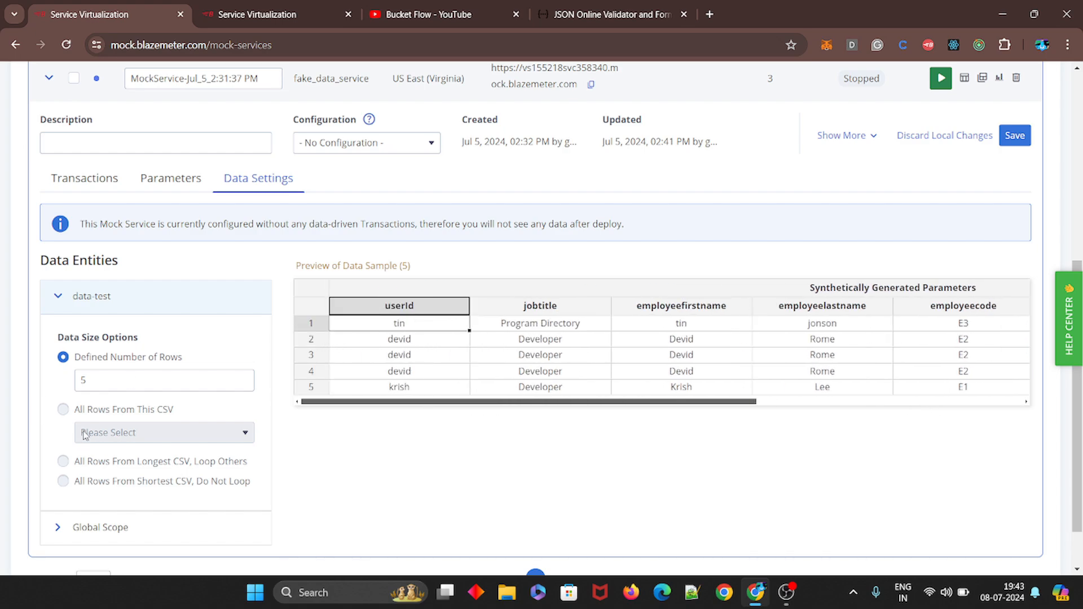
scroll(157, 458, down, 1)
scroll(746, 478, up, 2)
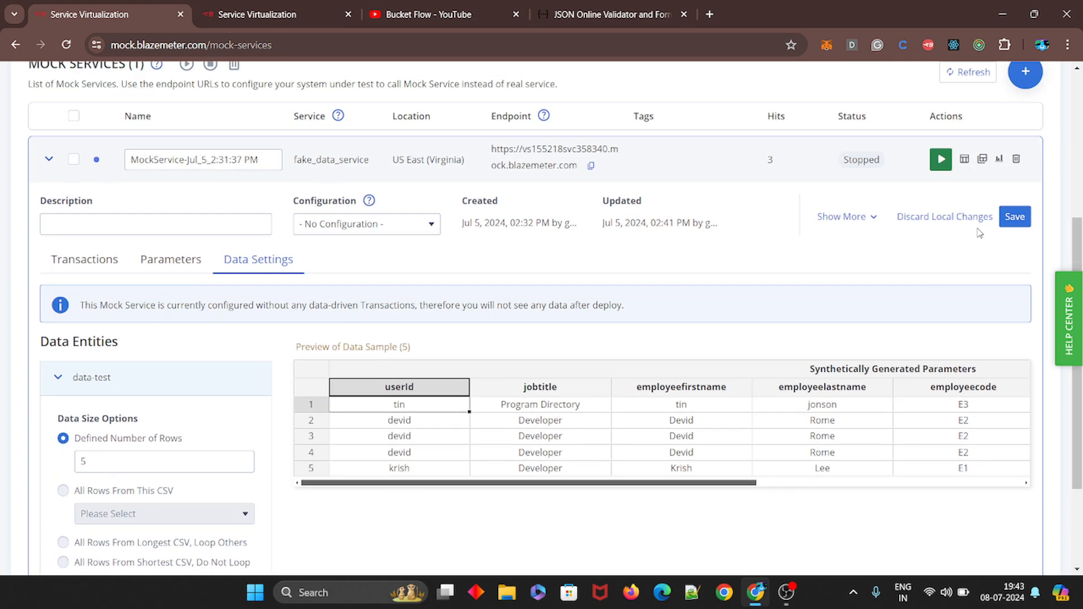
click(1014, 218)
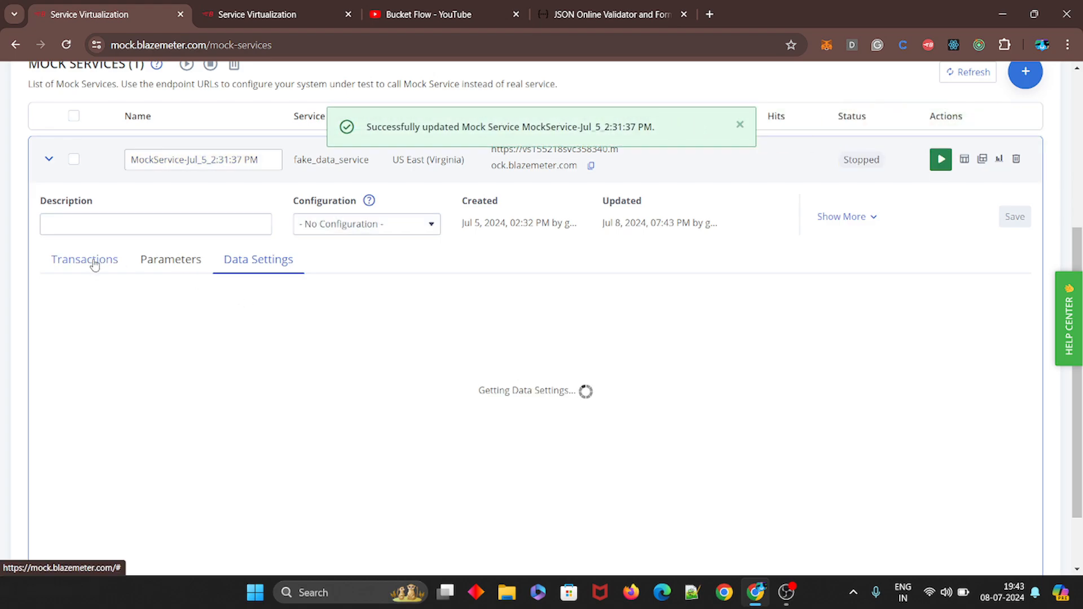
- Add the get_email transaction from the catalog to the mock service, then save and start the service
click(94, 262)
click(91, 464)
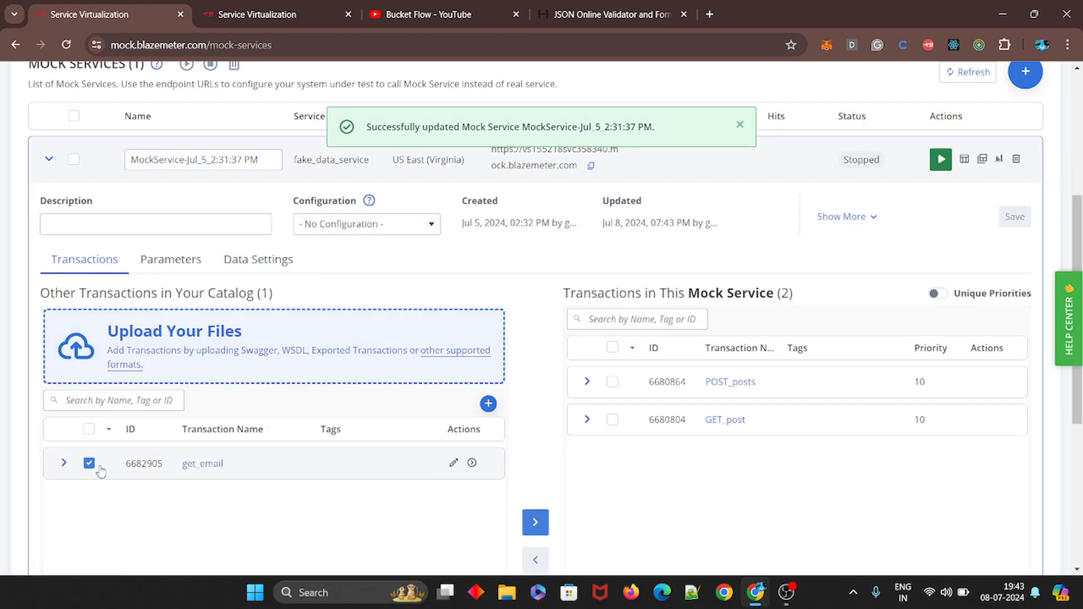
click(536, 521)
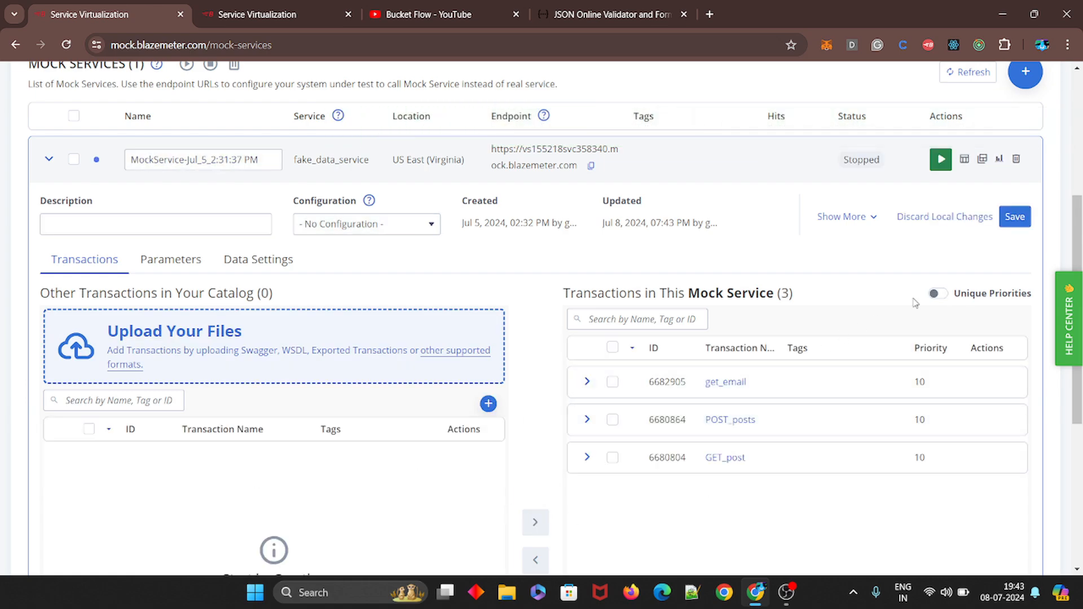
click(1014, 216)
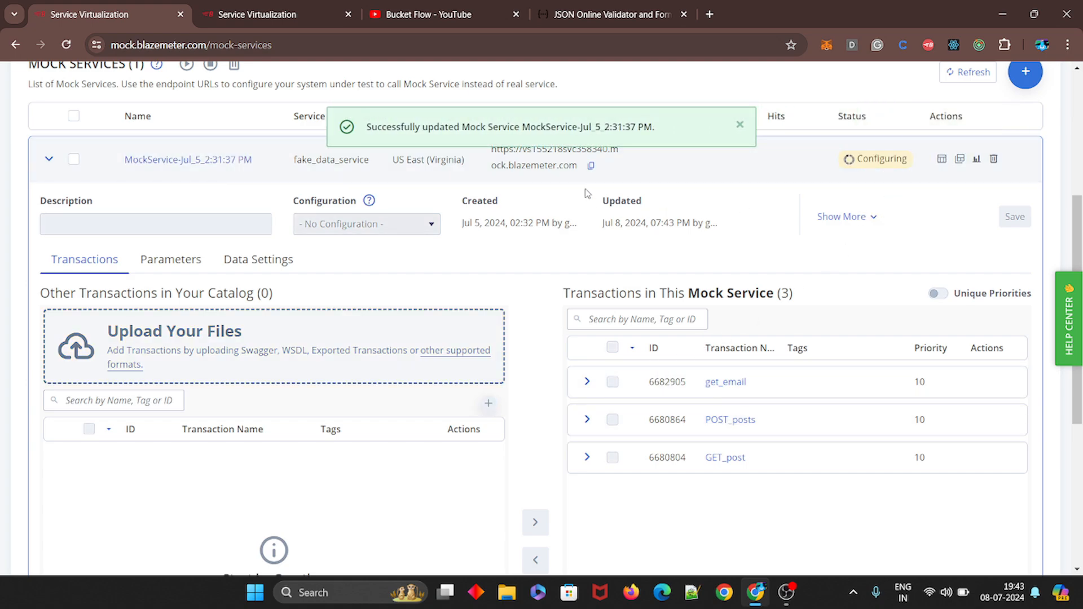
- Browse the Bucket Flow channel page on YouTube and return to the BlazeMeter mock services page
click(446, 17)
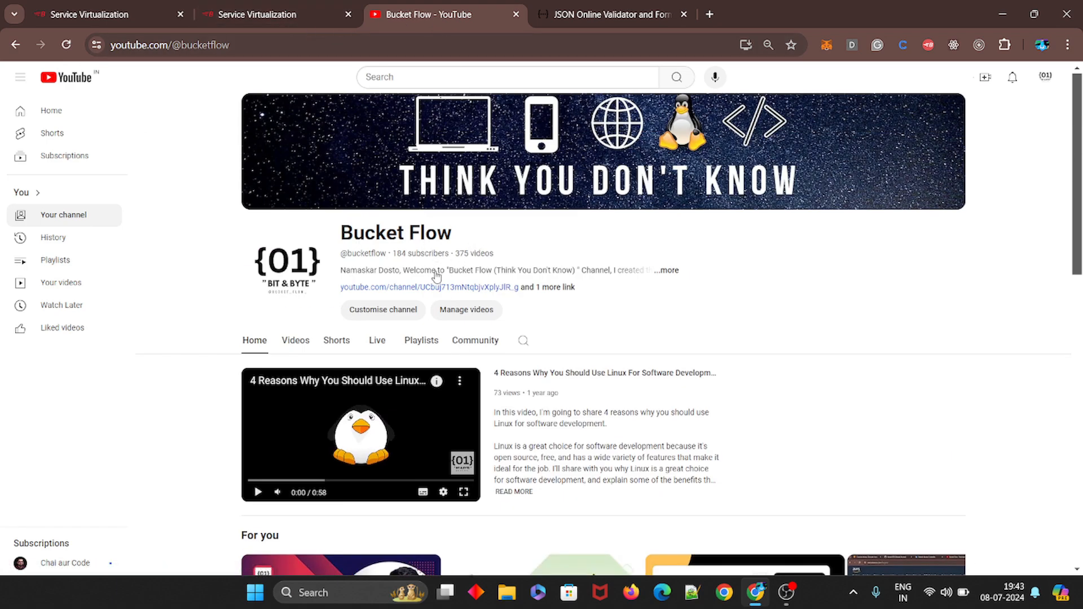
scroll(458, 372, down, 4)
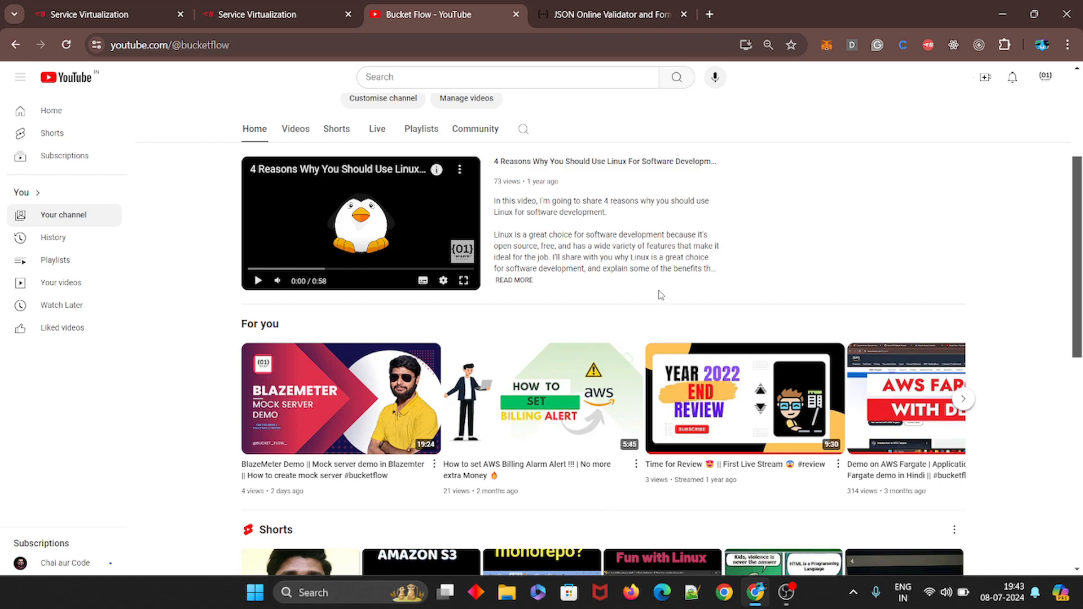
click(151, 25)
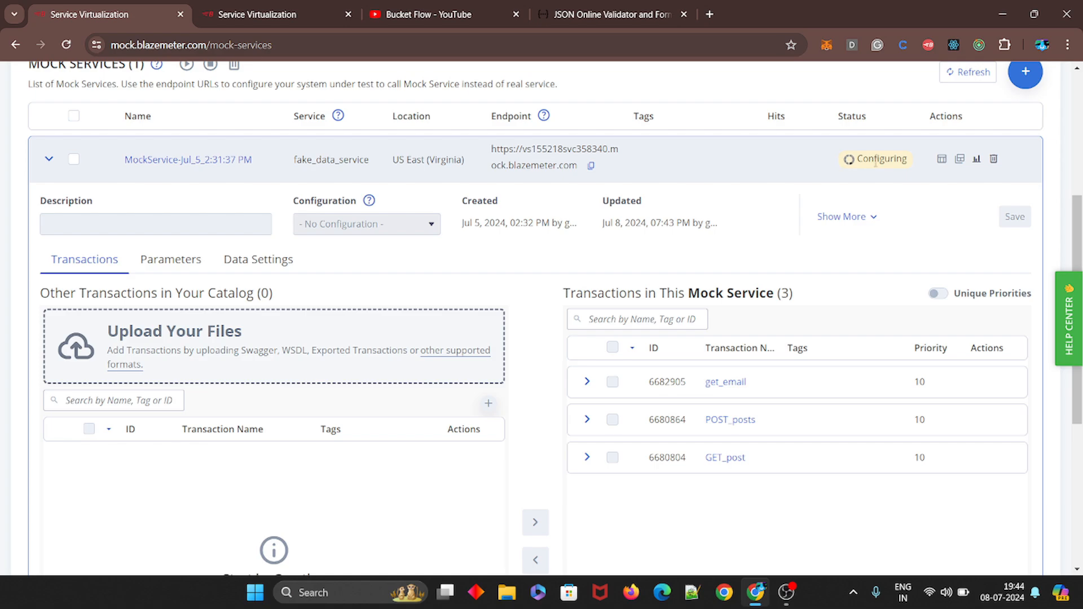
- Open the Postman app, create a new blank GET request, and show its headers with the empty key field active
click(319, 592)
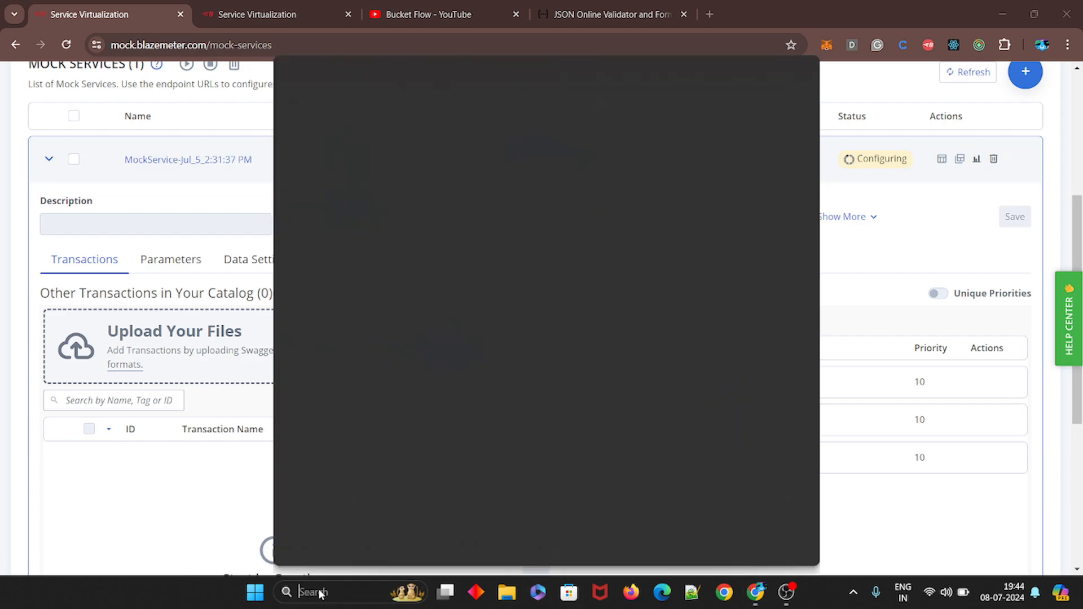
text(postman)
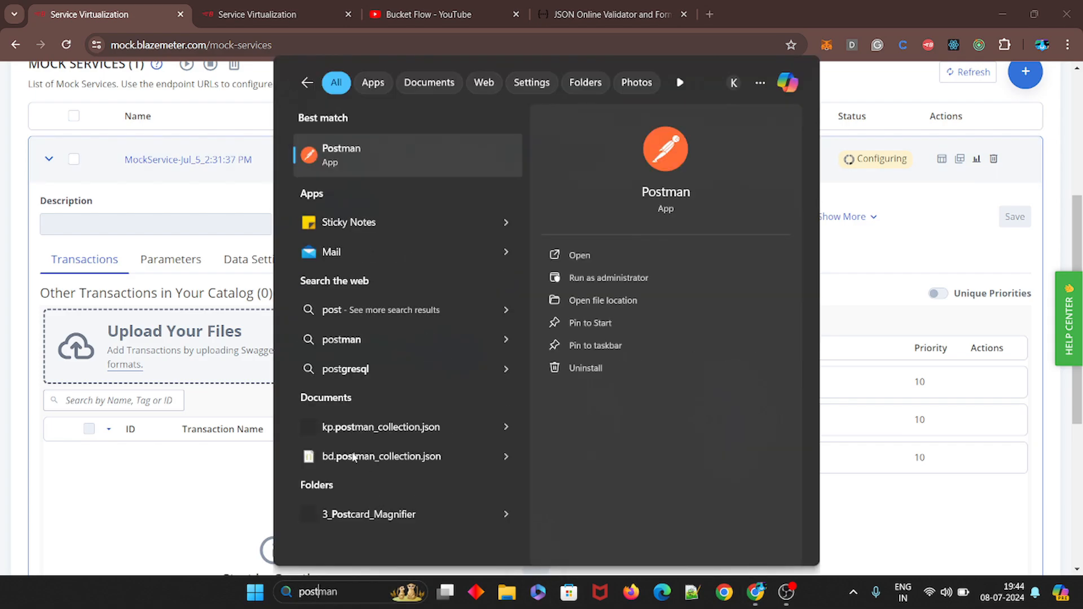
click(384, 150)
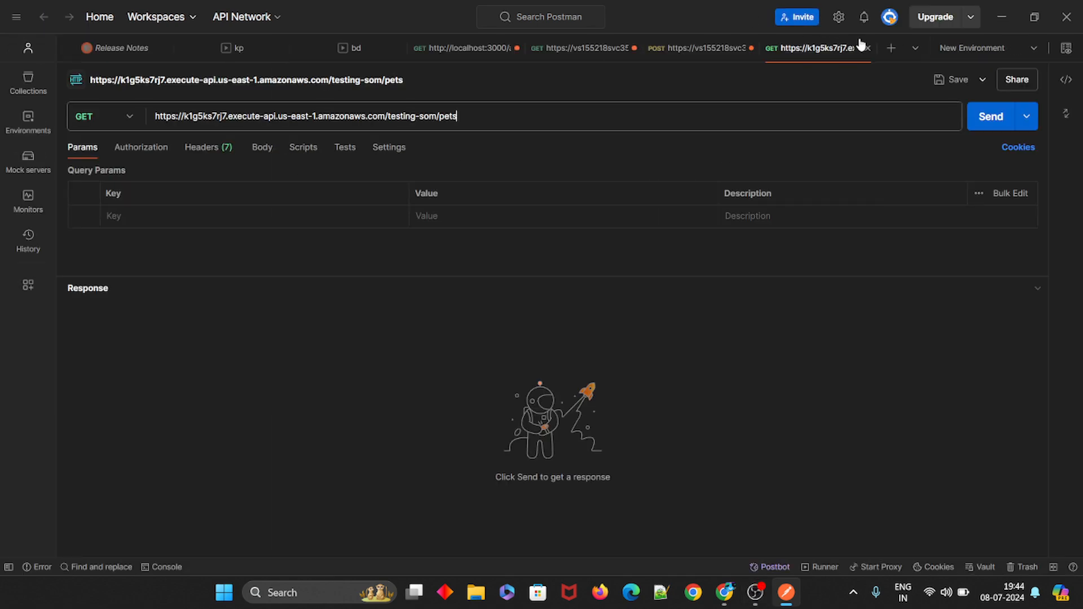
click(892, 49)
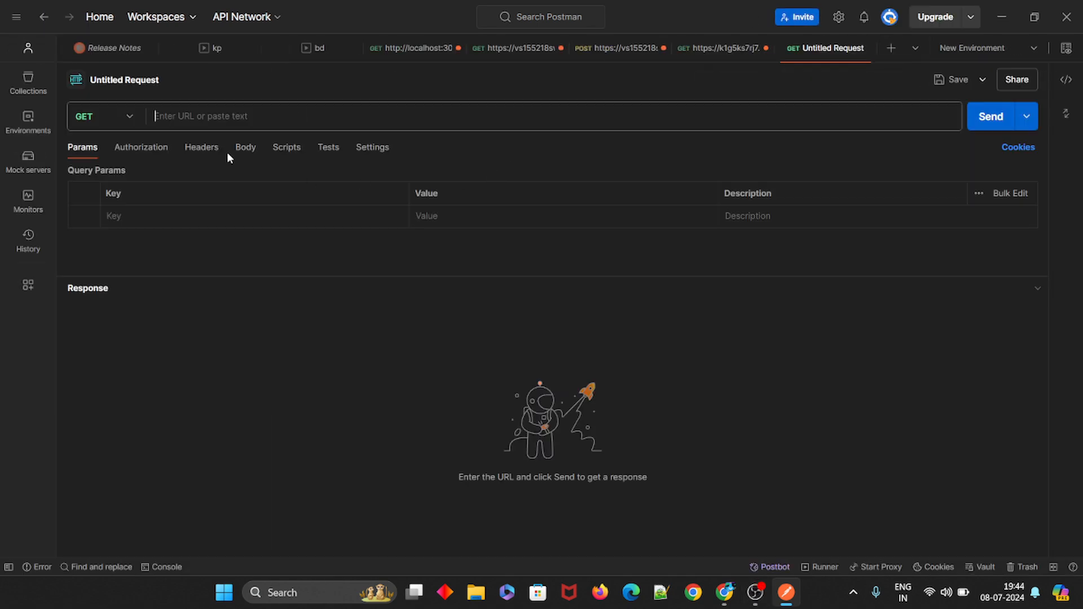
click(208, 147)
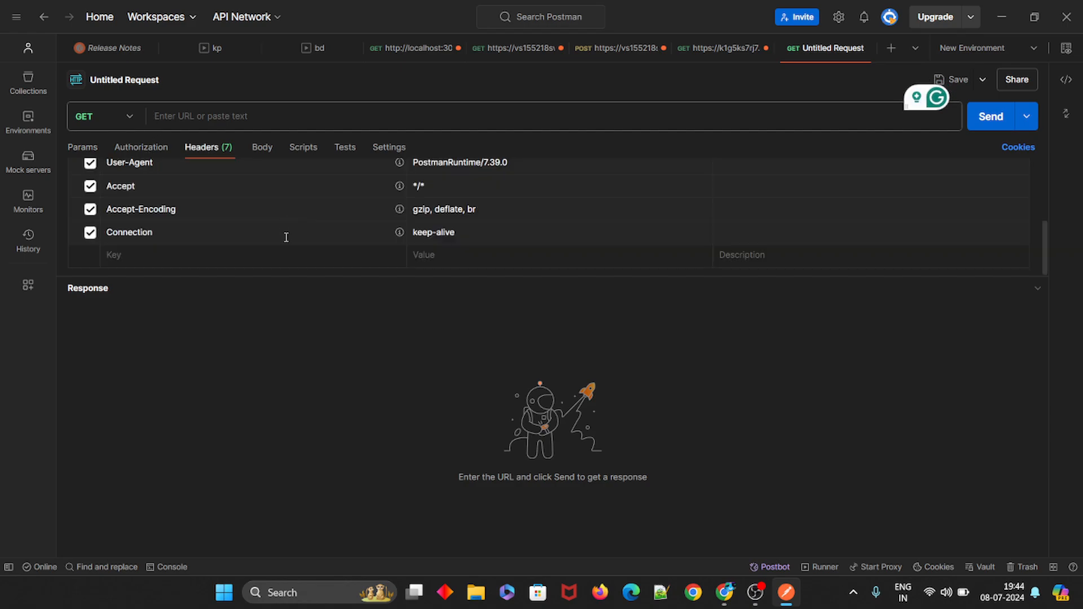
click(138, 252)
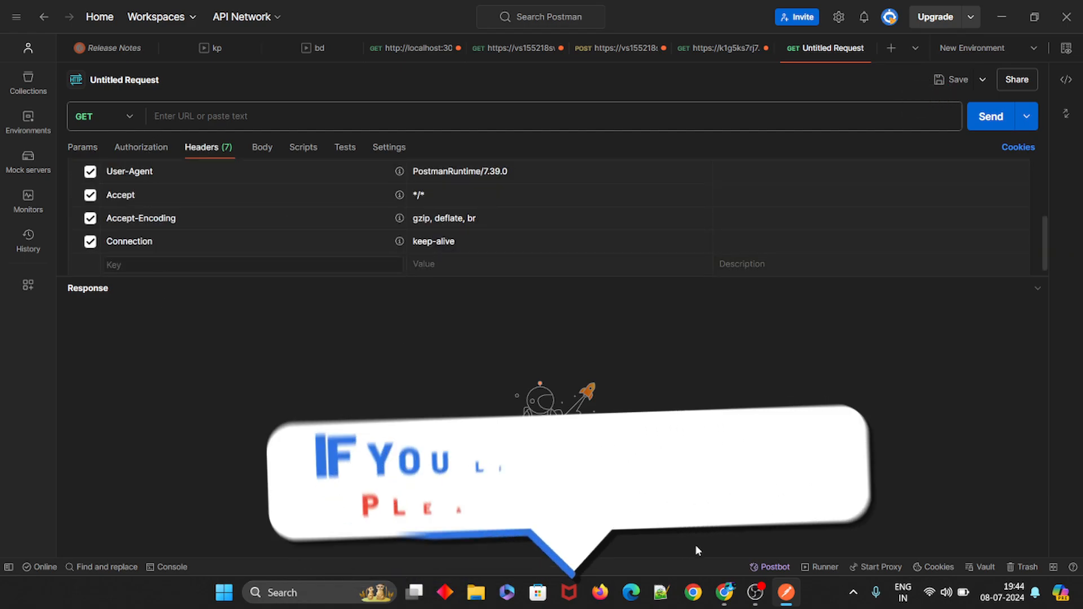
- Copy the userId query parameter name from the get_email transaction and paste it as a query parameter key in the Postman request
click(782, 602)
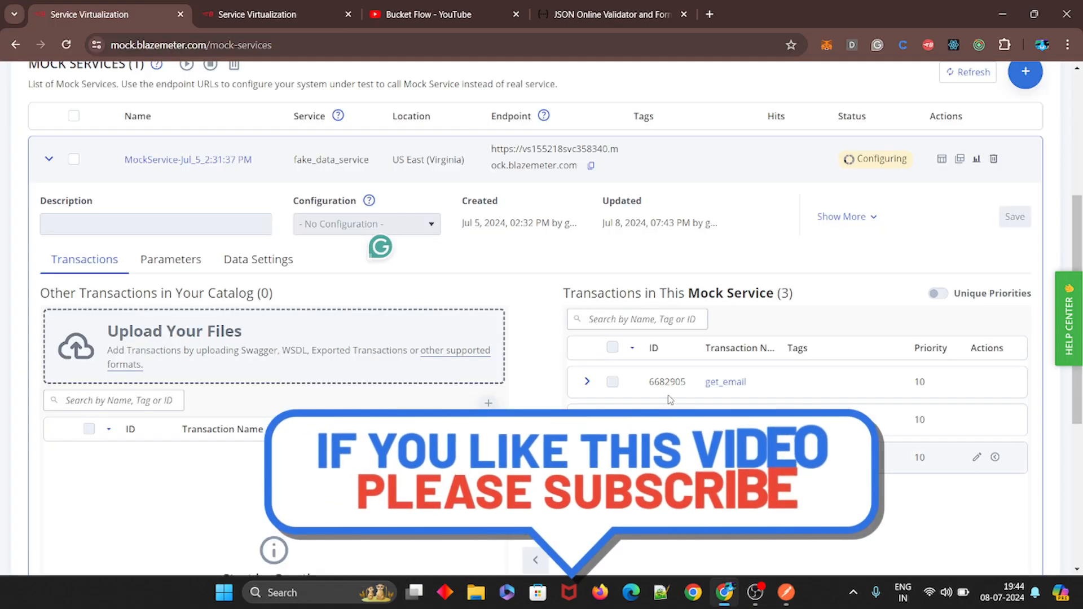
click(587, 381)
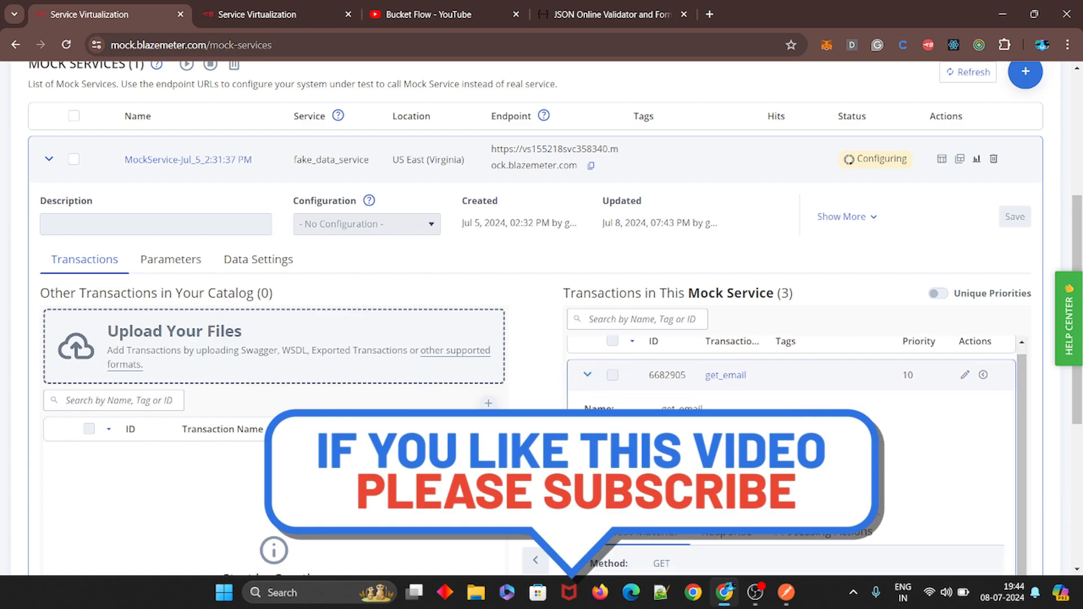
scroll(589, 387, down, 3)
scroll(589, 386, down, 1)
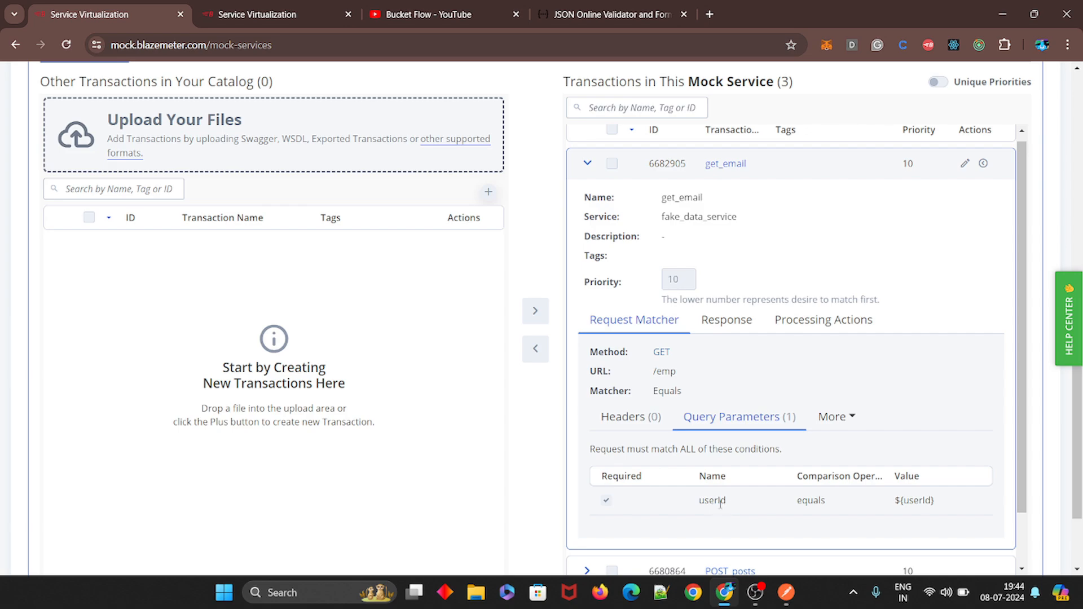
double_click(712, 500)
key(ctrl+c)
key(alt+Tab)
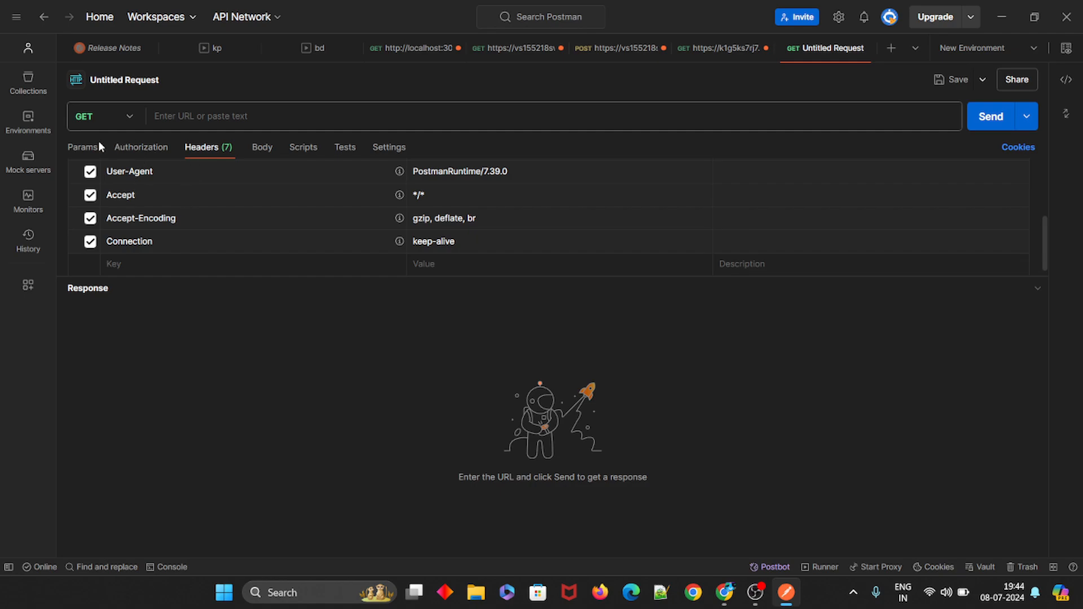
click(99, 144)
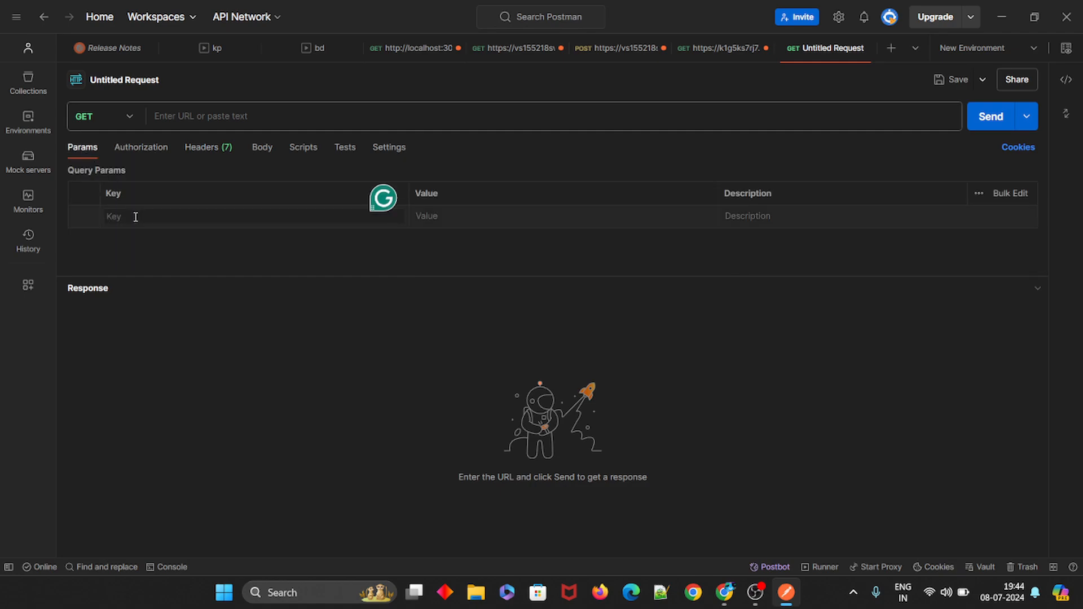
key(ctrl+v)
- Return to the BlazeMeter mock service and check the generated data in its data settings
key(alt+Tab)
scroll(461, 234, up, 1)
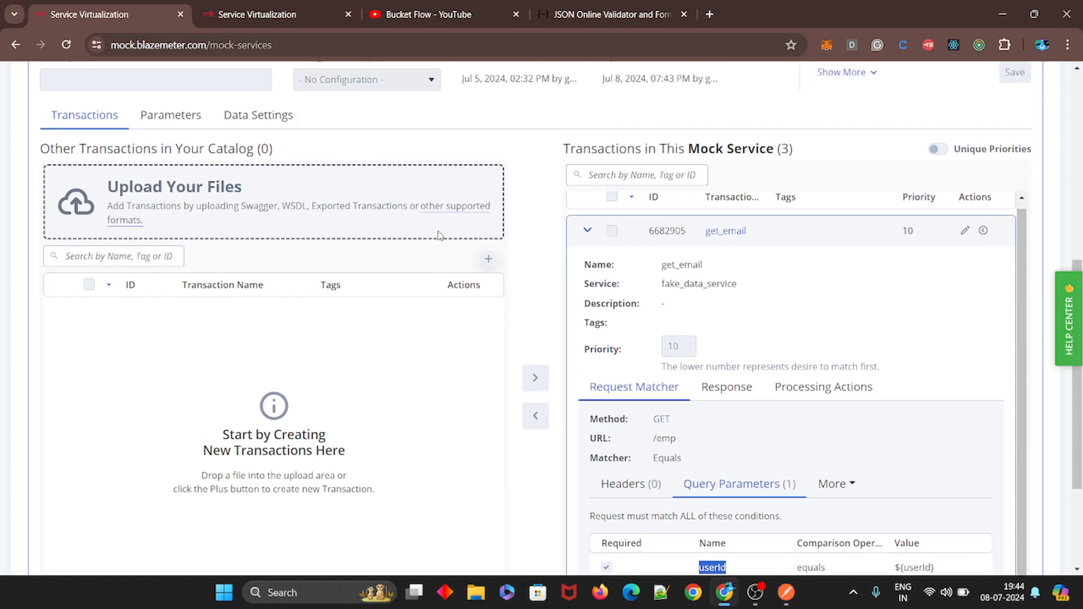
scroll(892, 350, up, 4)
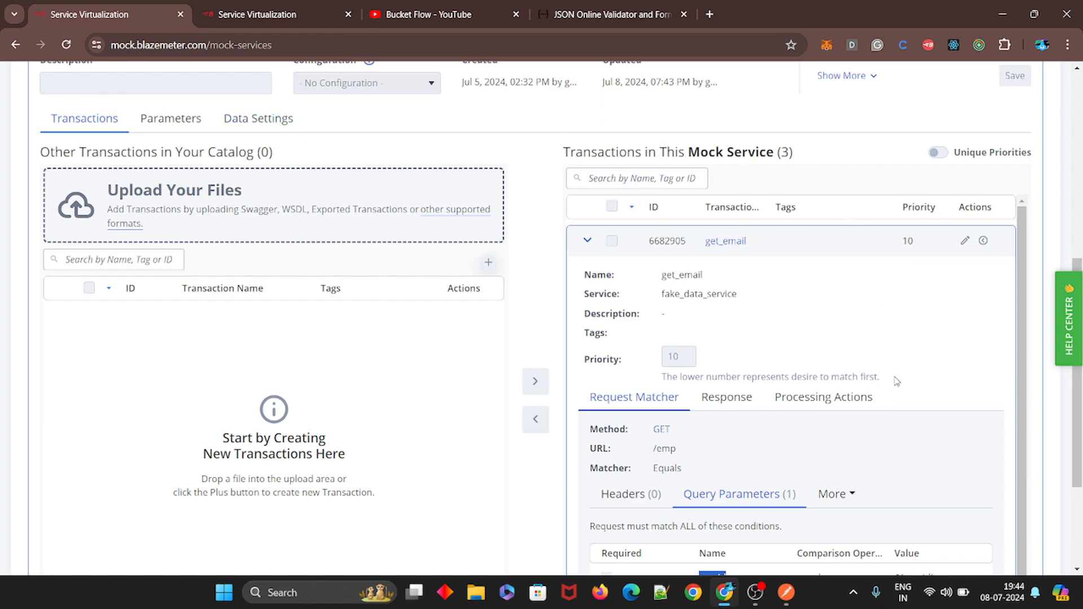
click(272, 330)
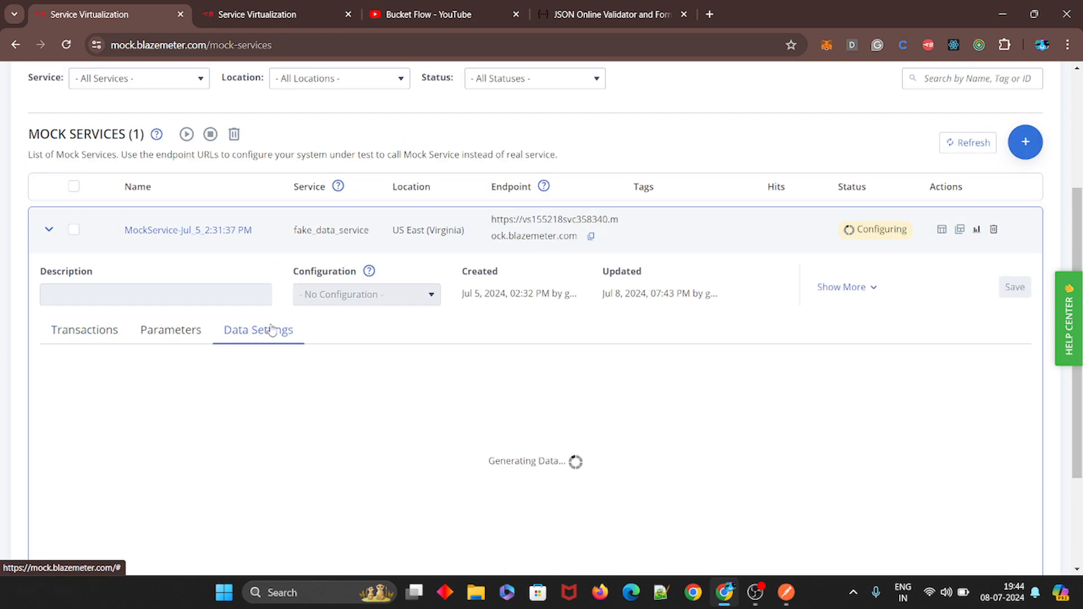
scroll(539, 419, down, 2)
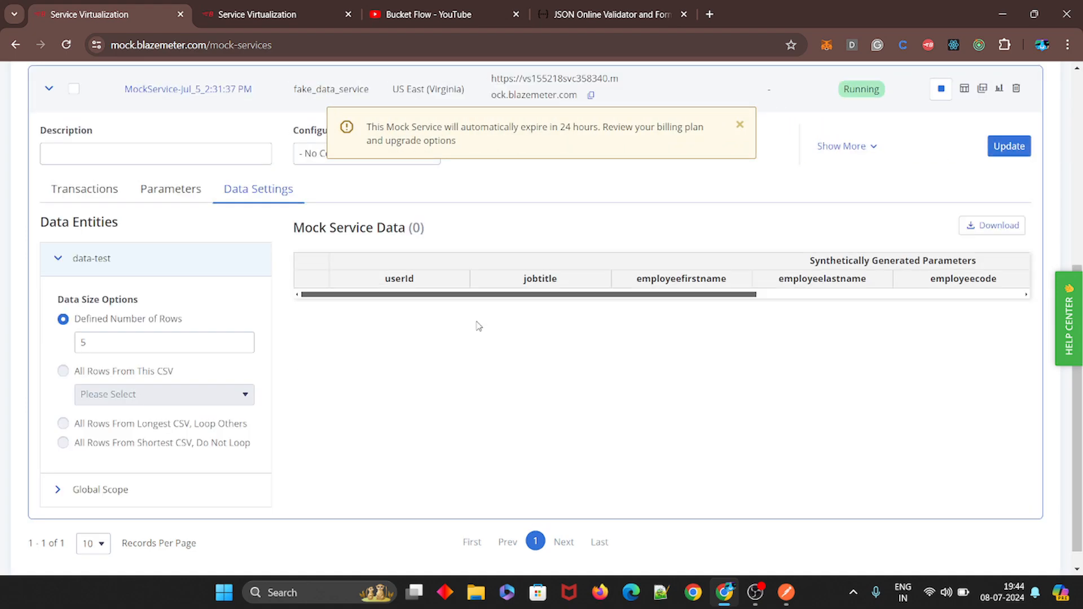
scroll(466, 370, up, 3)
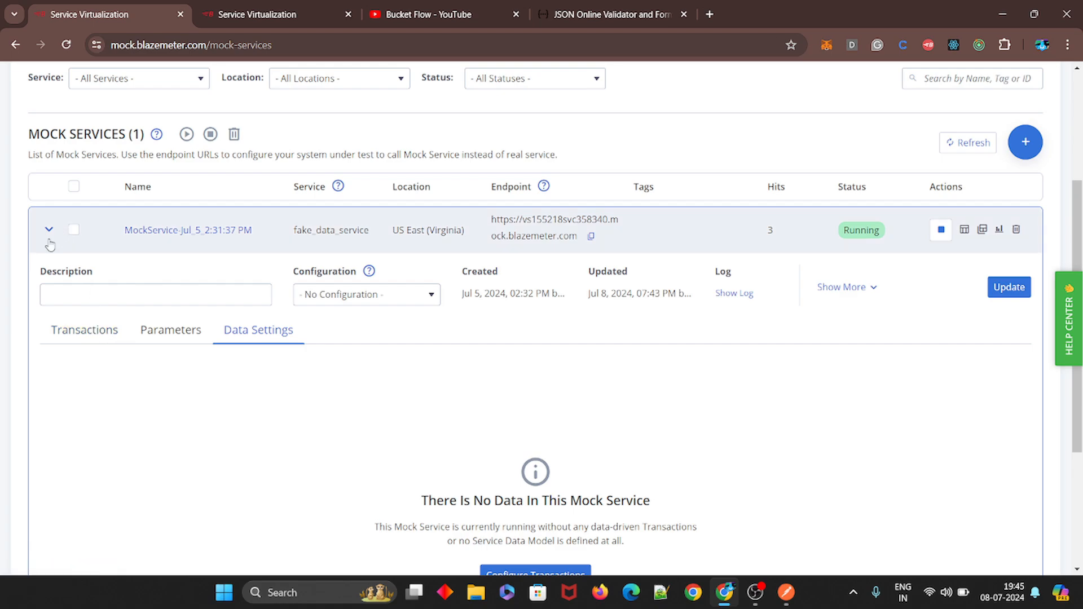
- Examine the get_email transaction's request matcher, including its query parameters and additional matcher options
click(92, 332)
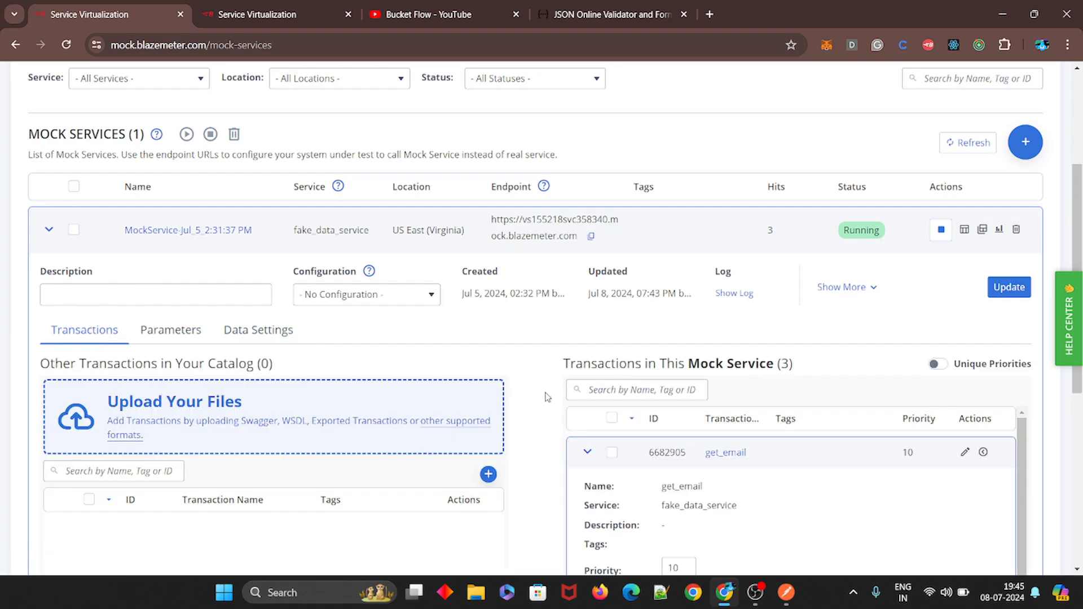
scroll(823, 429, down, 5)
scroll(820, 418, down, 3)
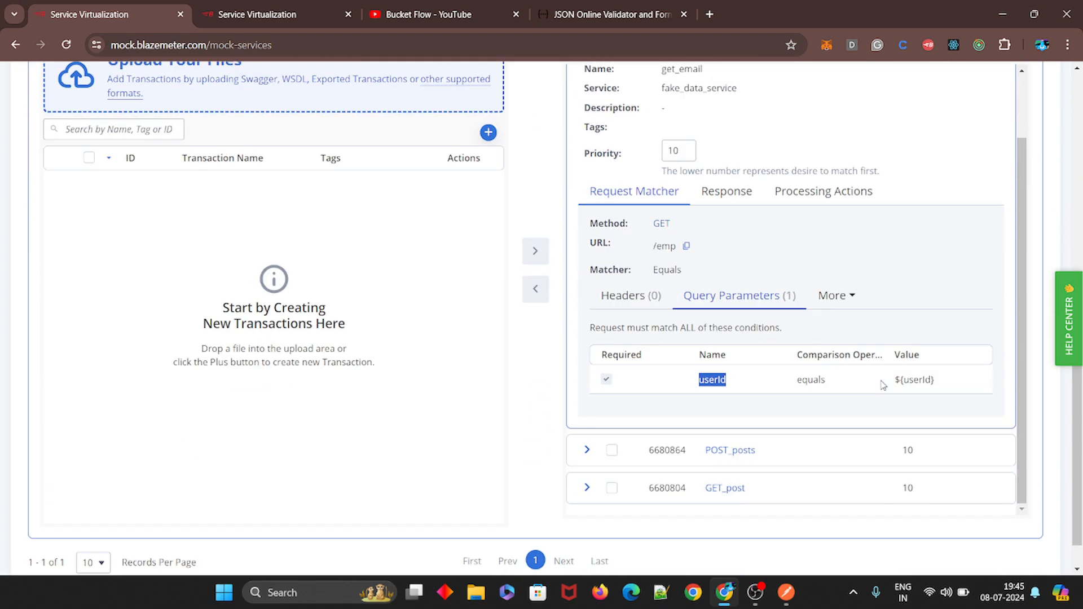
scroll(817, 402, up, 1)
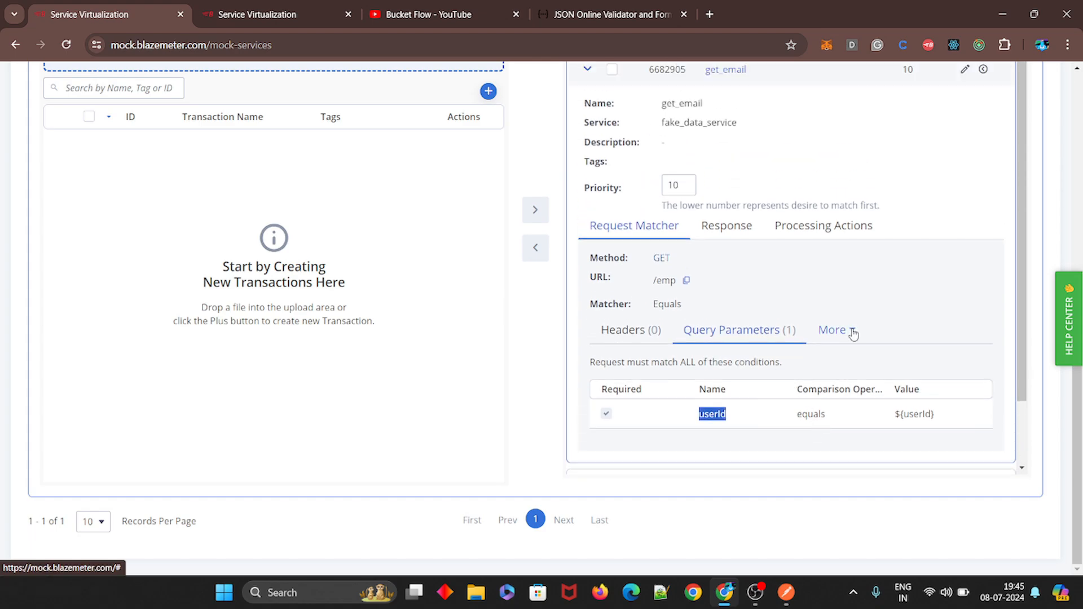
click(849, 331)
click(891, 295)
scroll(648, 324, up, 4)
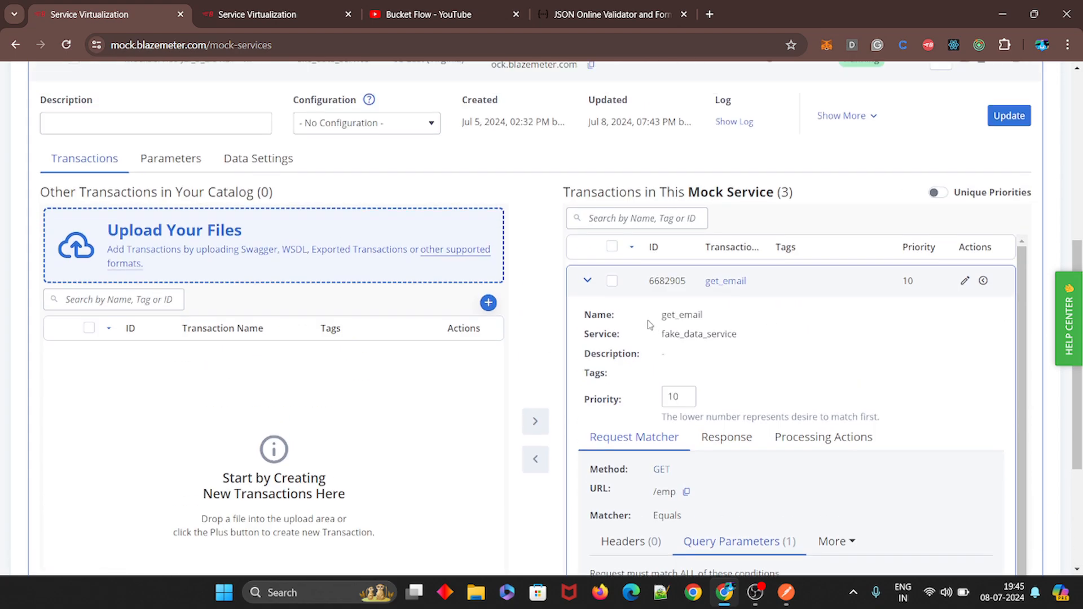
- Recheck the mock service's data settings, and open the get_email transaction for editing and close it without saving
click(258, 160)
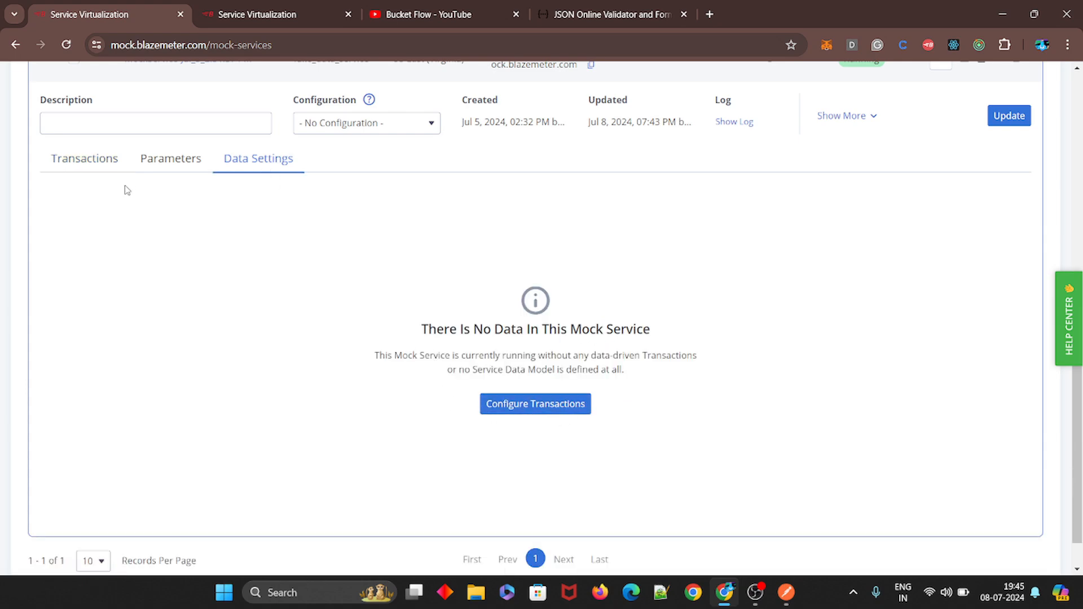
click(85, 158)
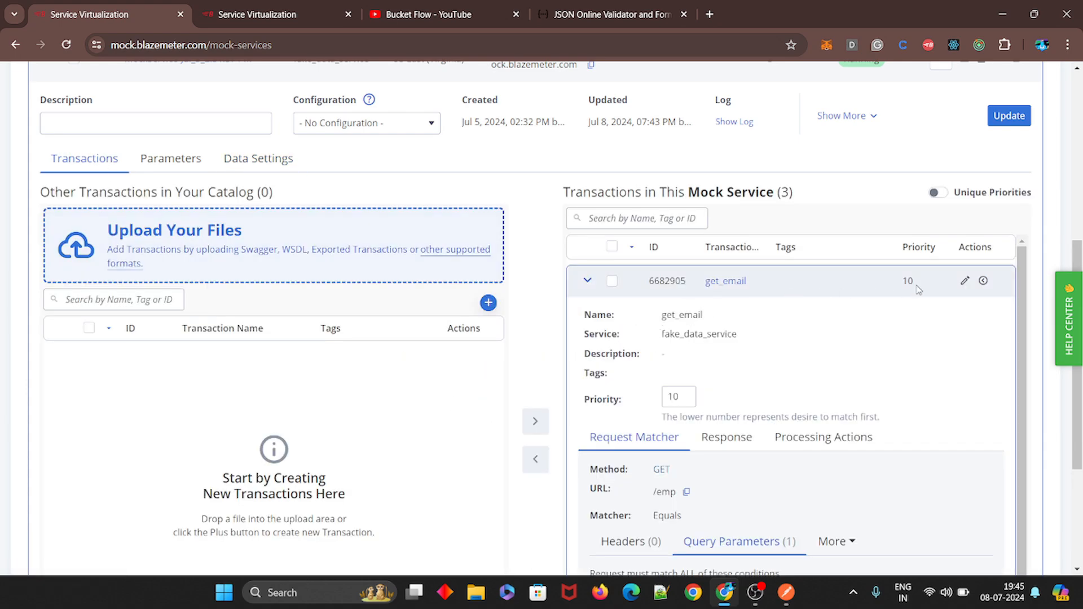
click(964, 283)
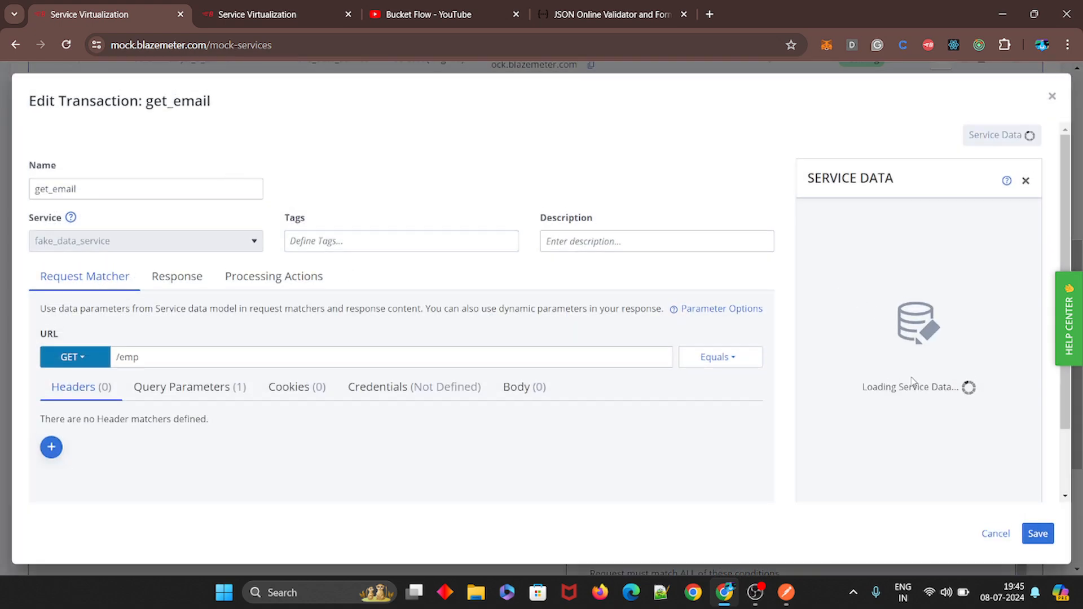
click(1052, 97)
scroll(914, 303, down, 8)
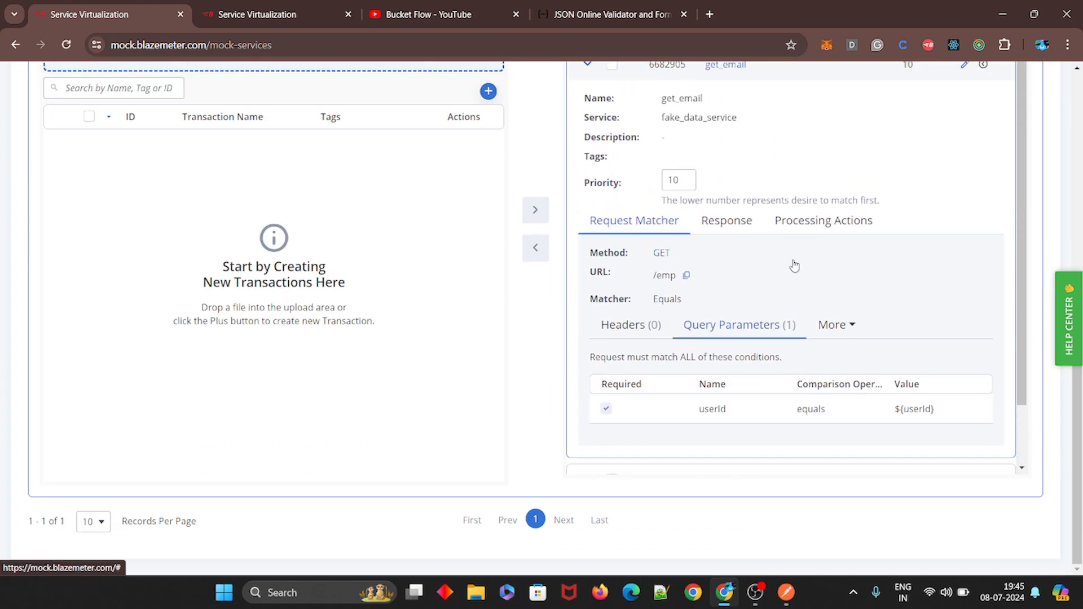
- Review get_email's processing actions, response and request matcher, and follow the data settings' option to configure transactions
click(806, 221)
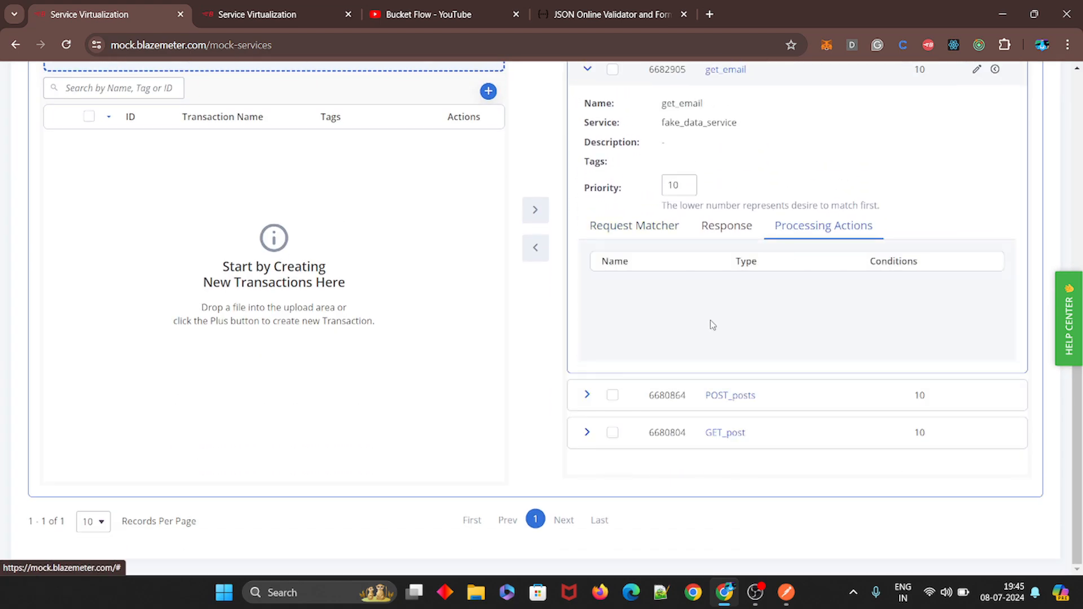
click(713, 232)
click(634, 235)
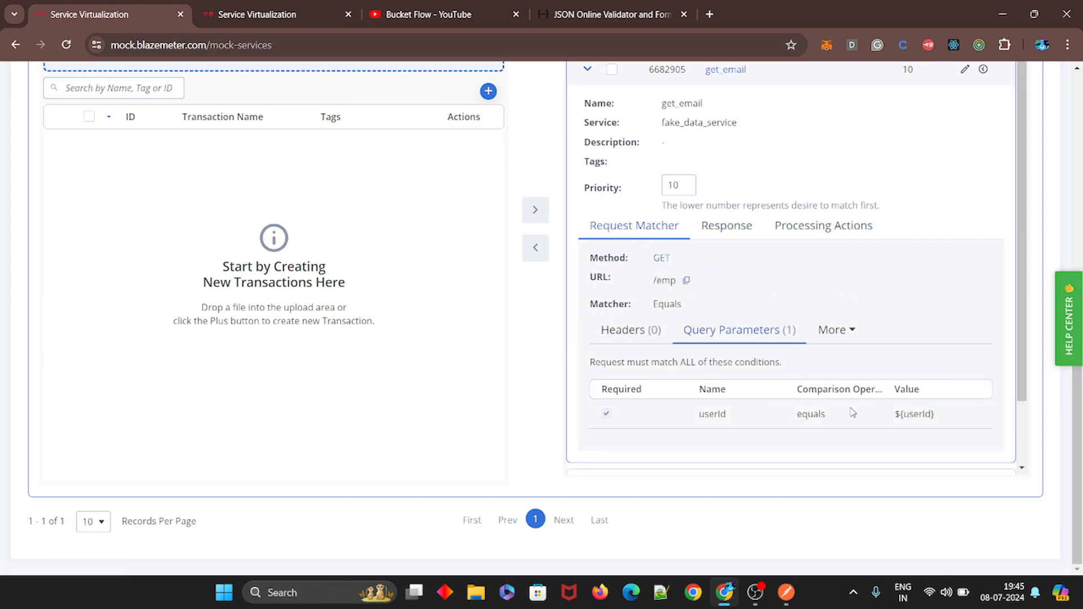
scroll(686, 283, up, 4)
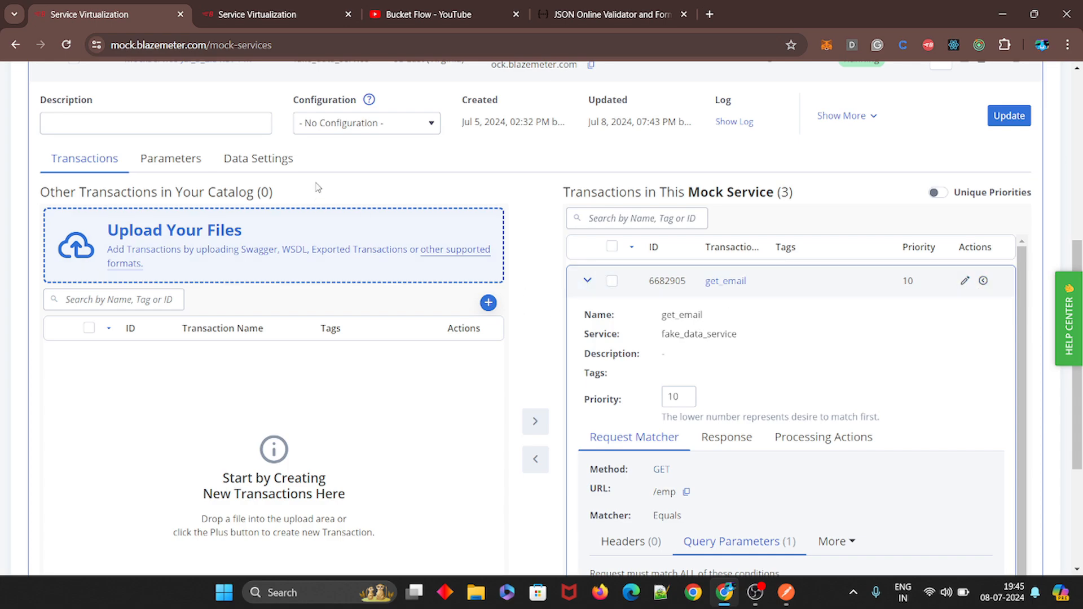
click(271, 161)
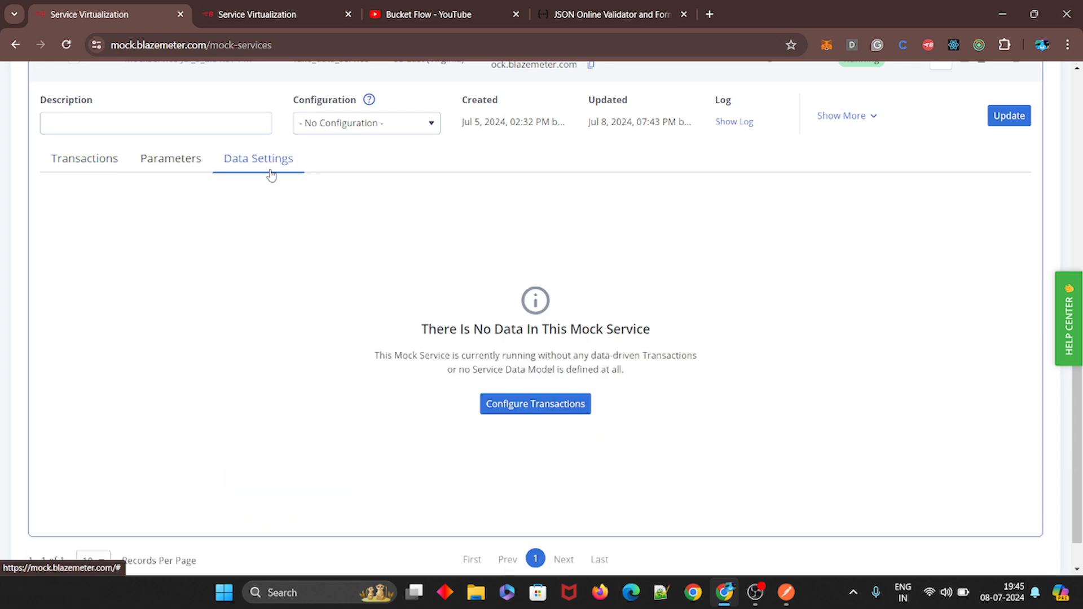
click(566, 416)
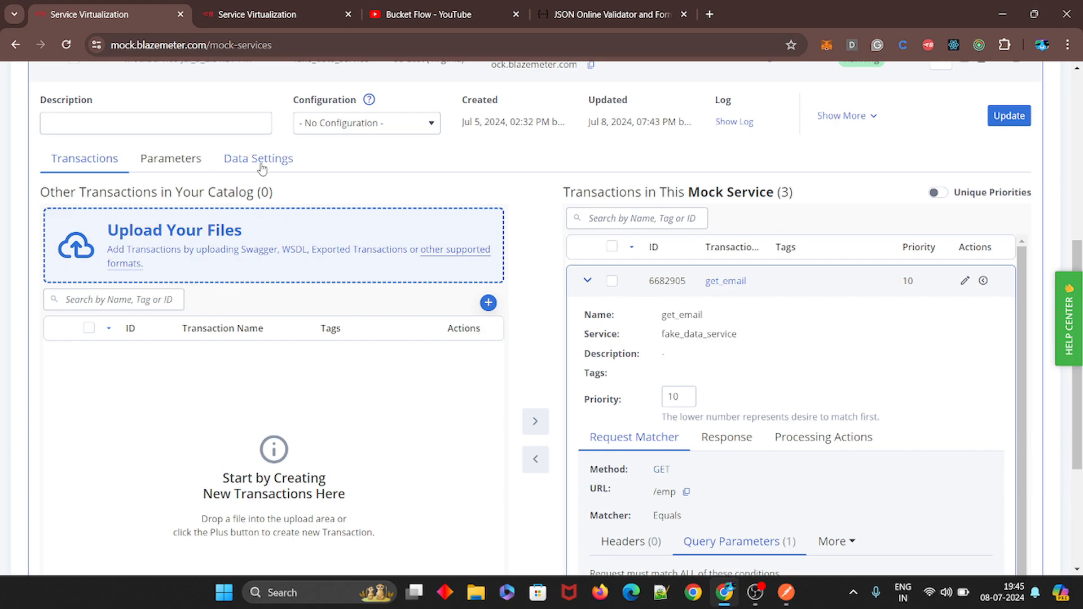
- Look through the mock service's think time parameters and data settings, and return to its transactions to inspect get_email
scroll(620, 395, down, 2)
scroll(827, 353, up, 3)
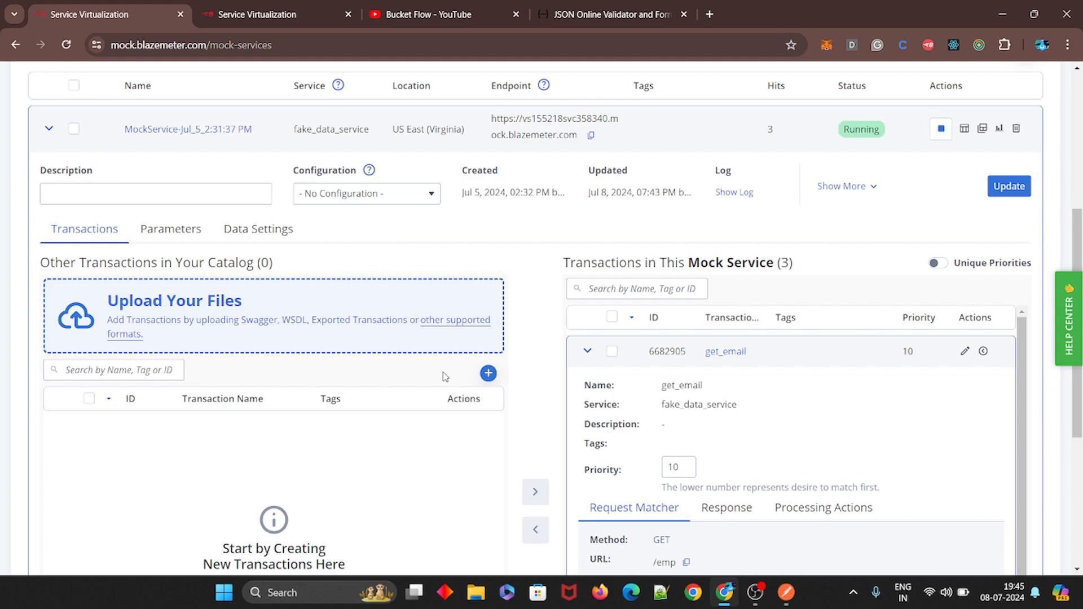
click(181, 235)
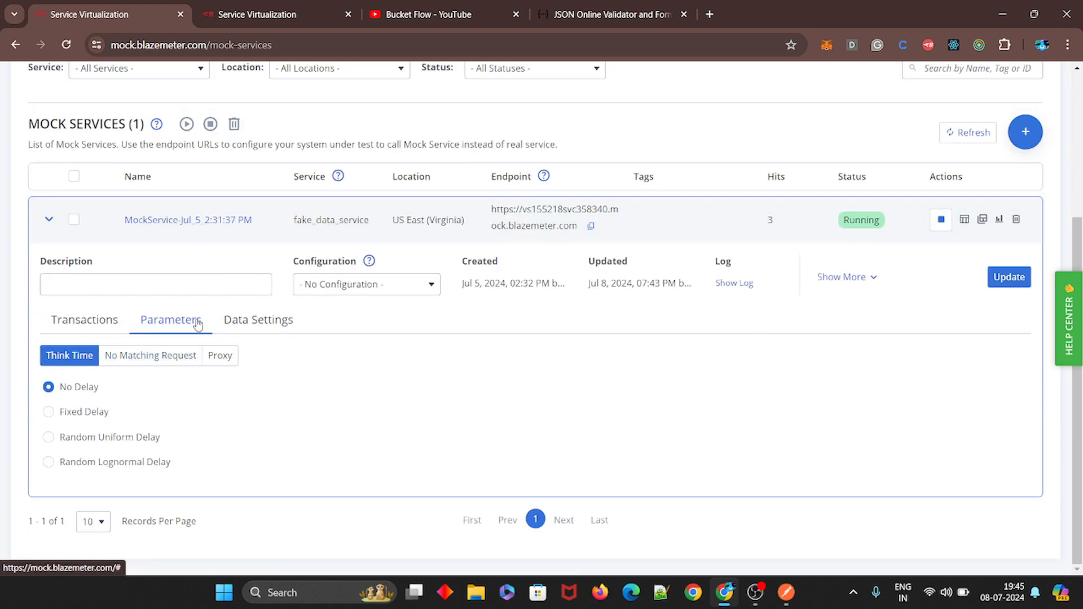
click(246, 325)
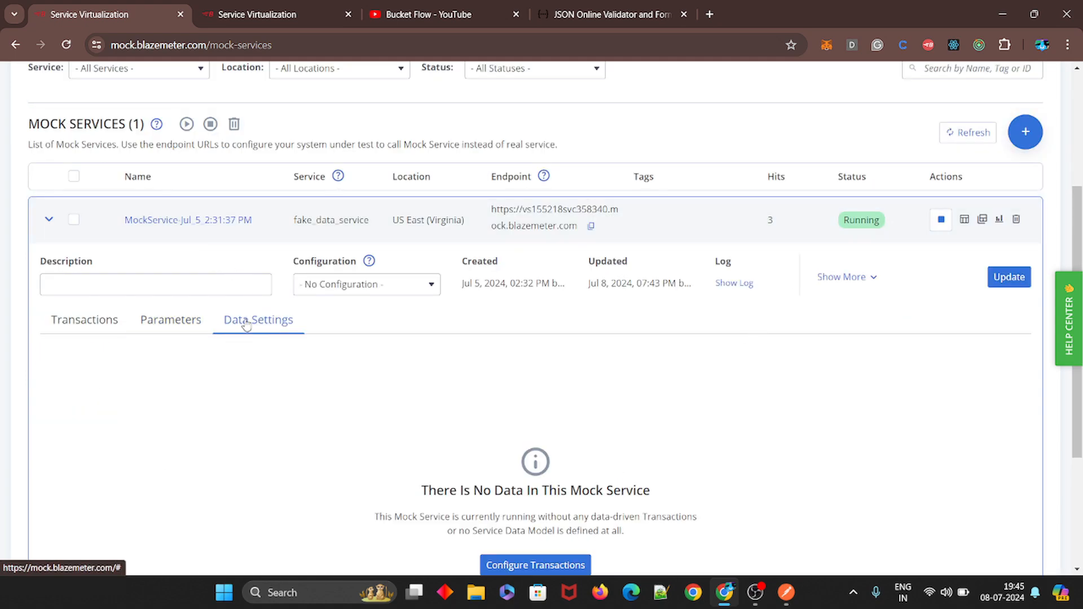
click(59, 323)
click(282, 326)
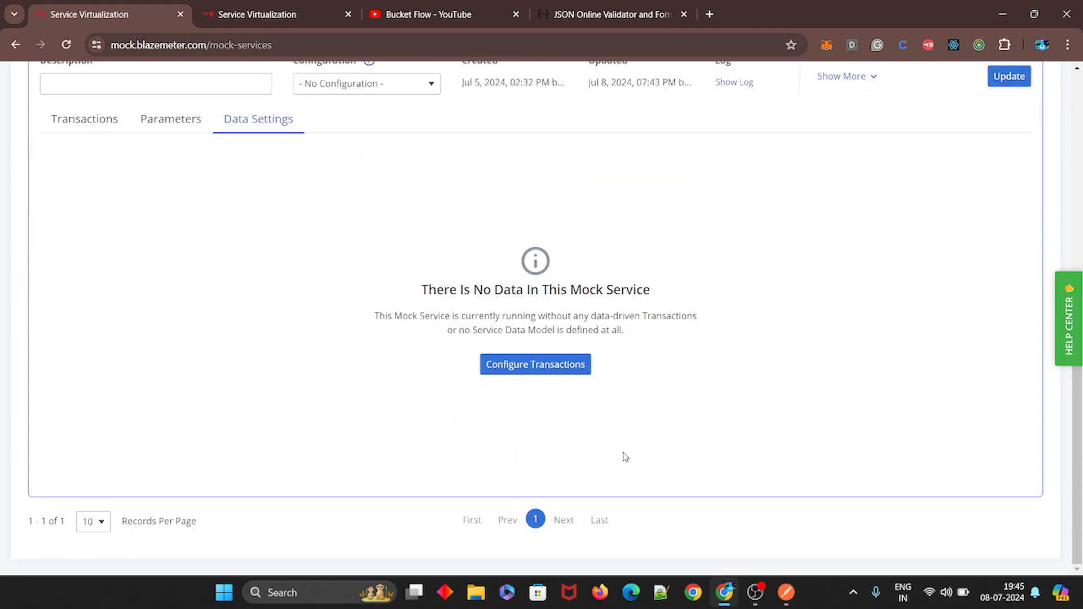
click(550, 366)
scroll(733, 451, down, 3)
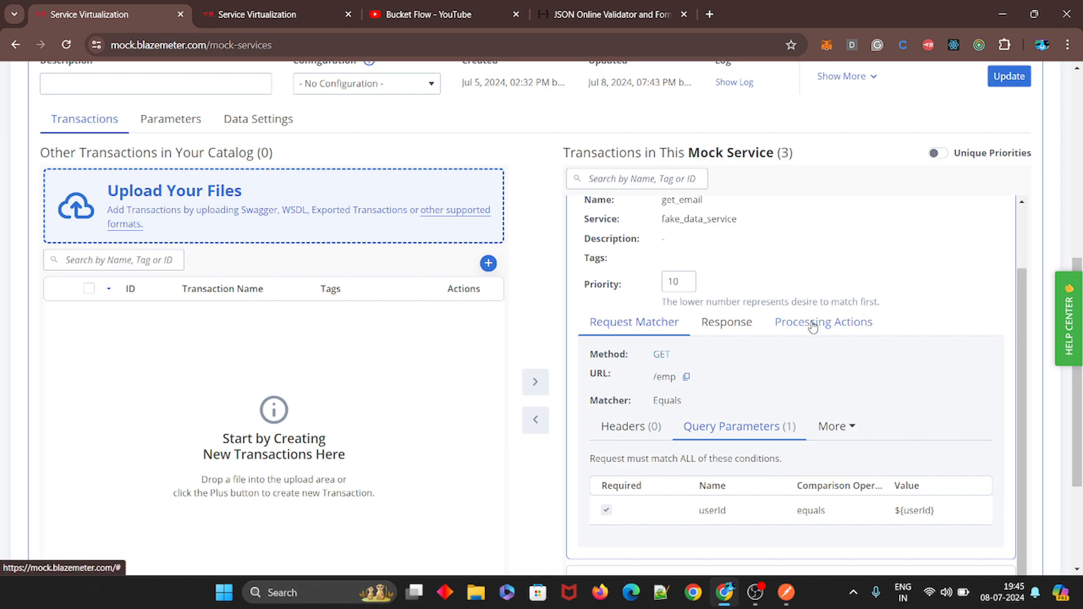
scroll(810, 328, up, 5)
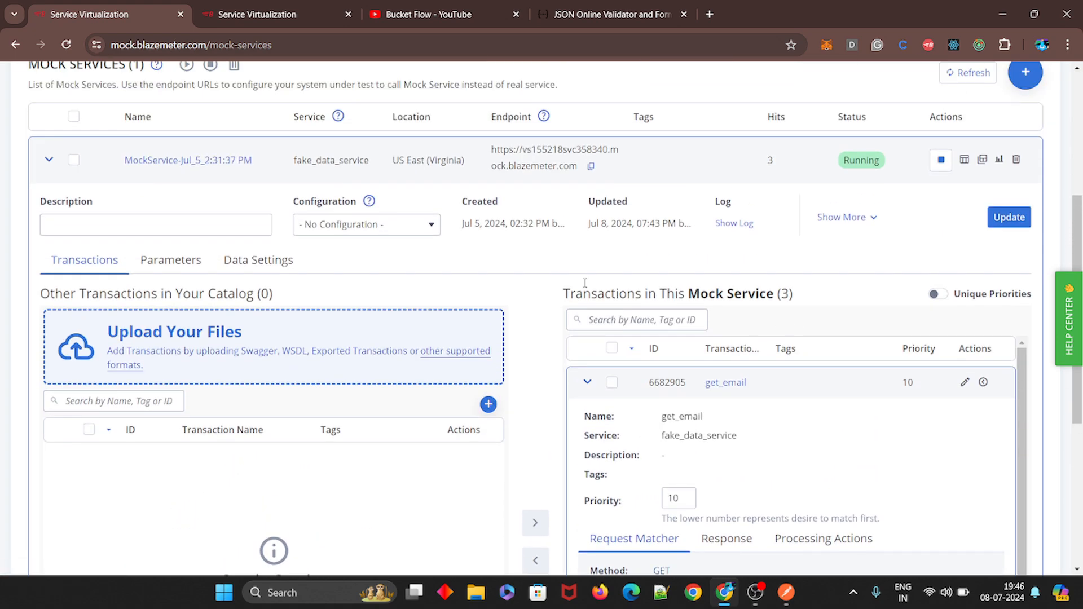
- Compare the mock service's data settings once more with the get_email transaction's userId matching condition
click(229, 264)
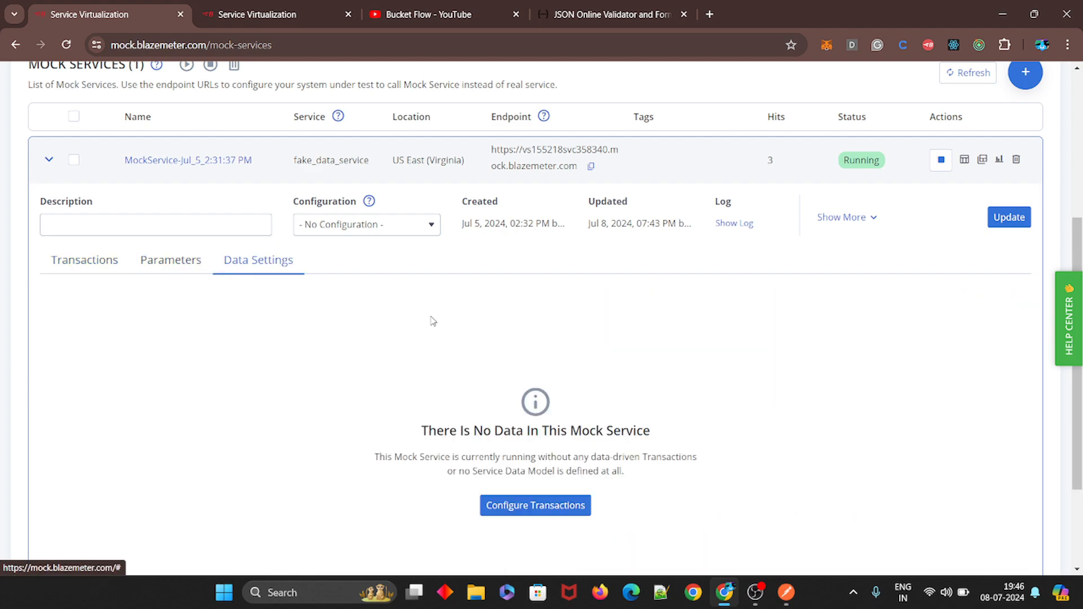
click(111, 269)
scroll(789, 451, down, 2)
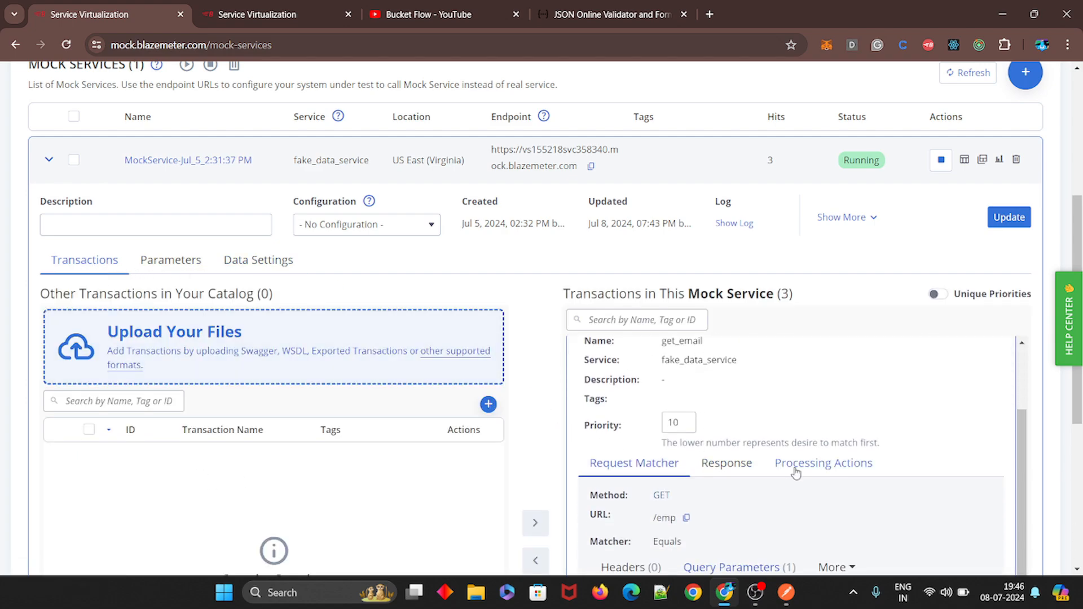
scroll(891, 451, down, 3)
scroll(891, 451, up, 2)
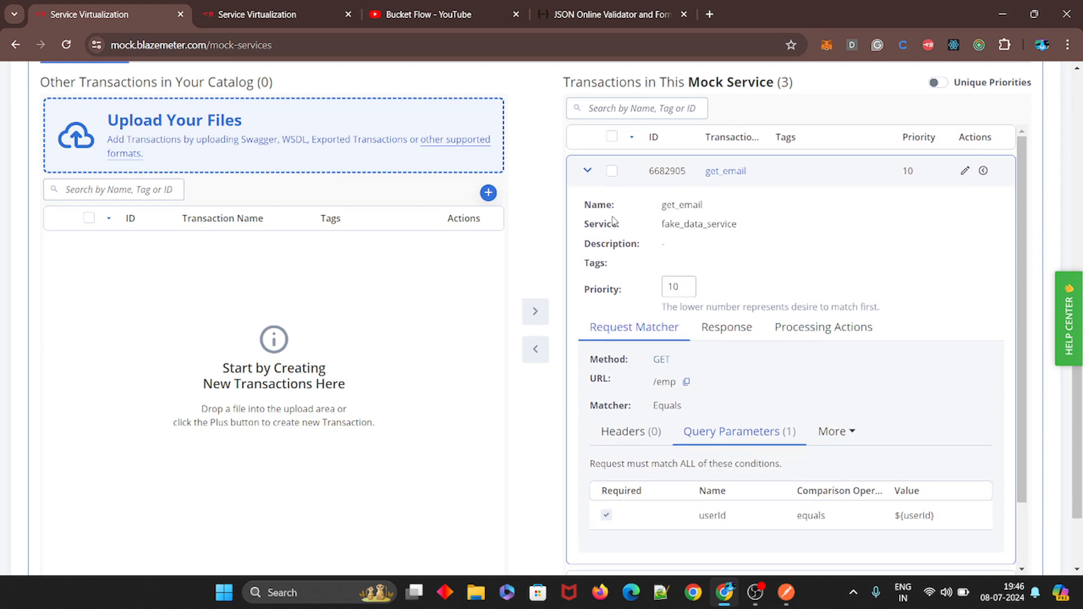
- Remove the get_email transaction from the mock service, moving it back to the catalog
click(612, 171)
click(587, 170)
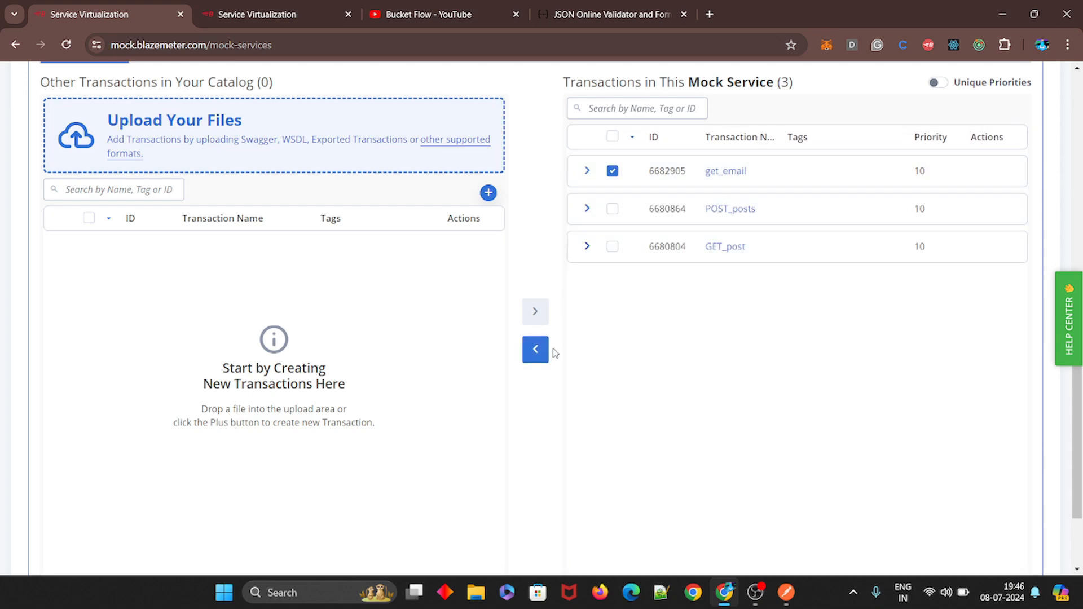
click(535, 350)
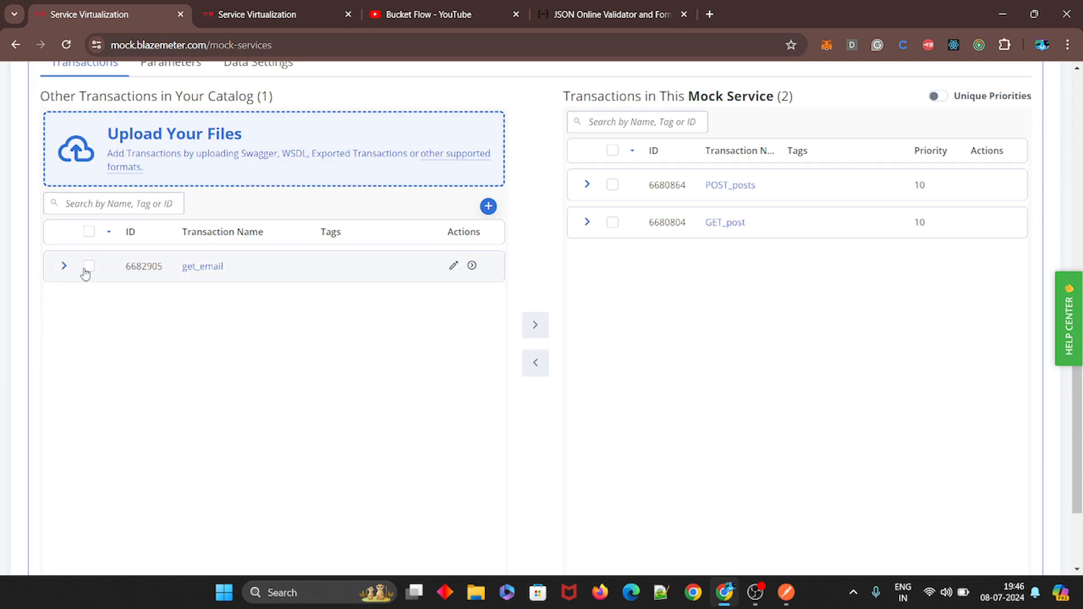
- Select the get_email transaction in the catalog and view the data sample preview in the mock service's data settings
click(89, 265)
scroll(242, 209, up, 3)
click(246, 202)
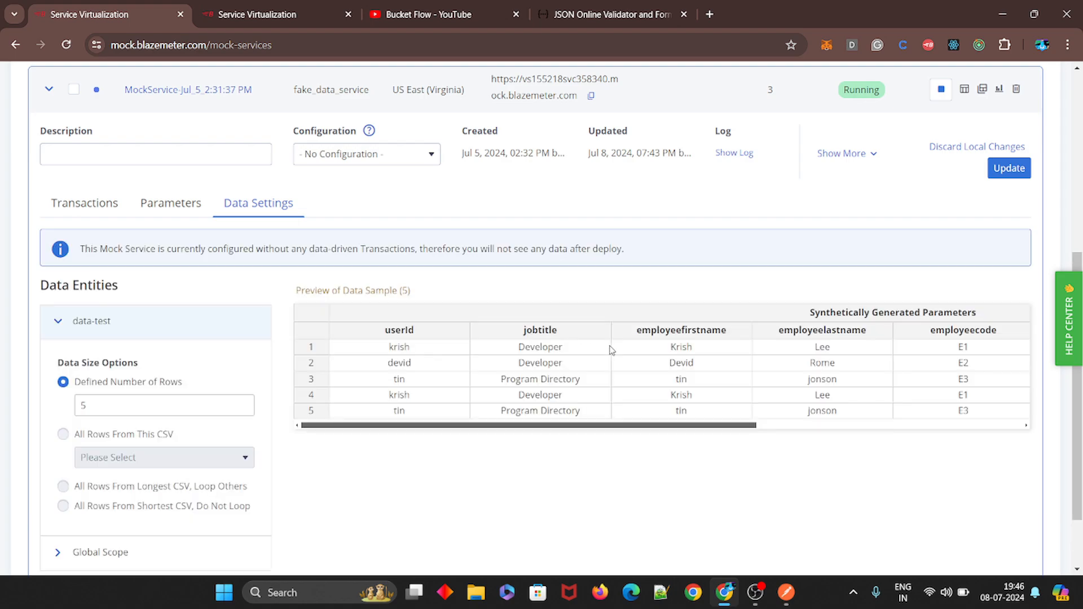
- Examine the data-test sample preview and data size options in the mock service's data settings
click(420, 428)
scroll(801, 367, up, 3)
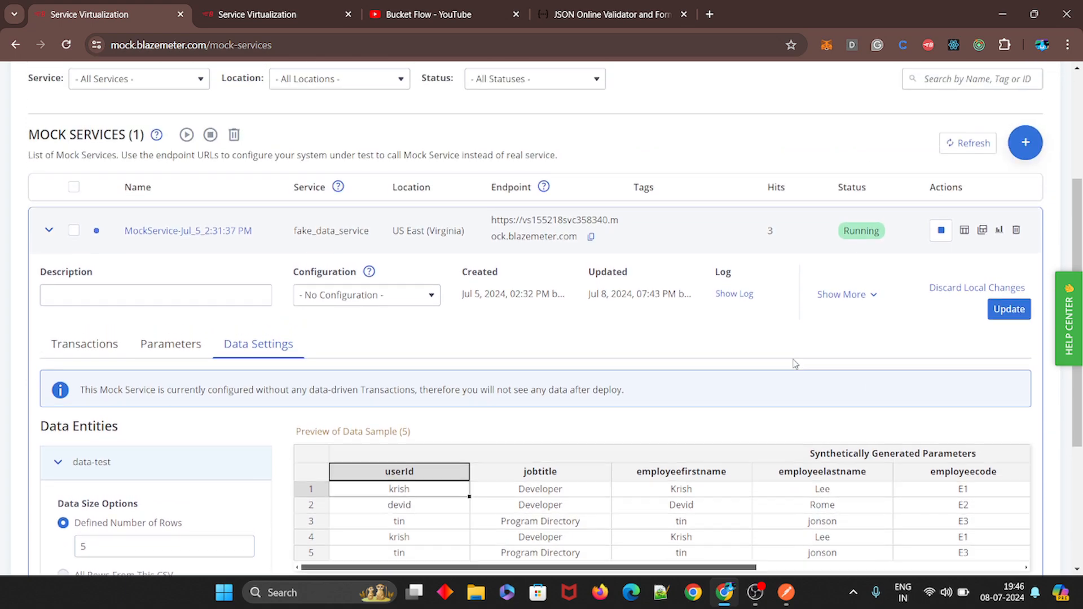
scroll(274, 445, down, 4)
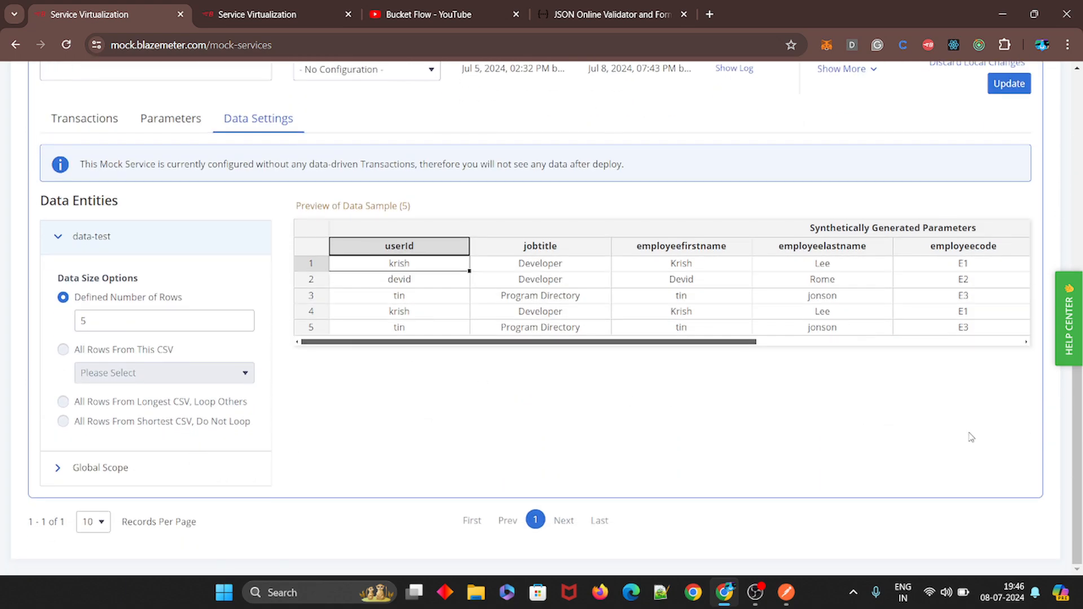
scroll(970, 437, up, 1)
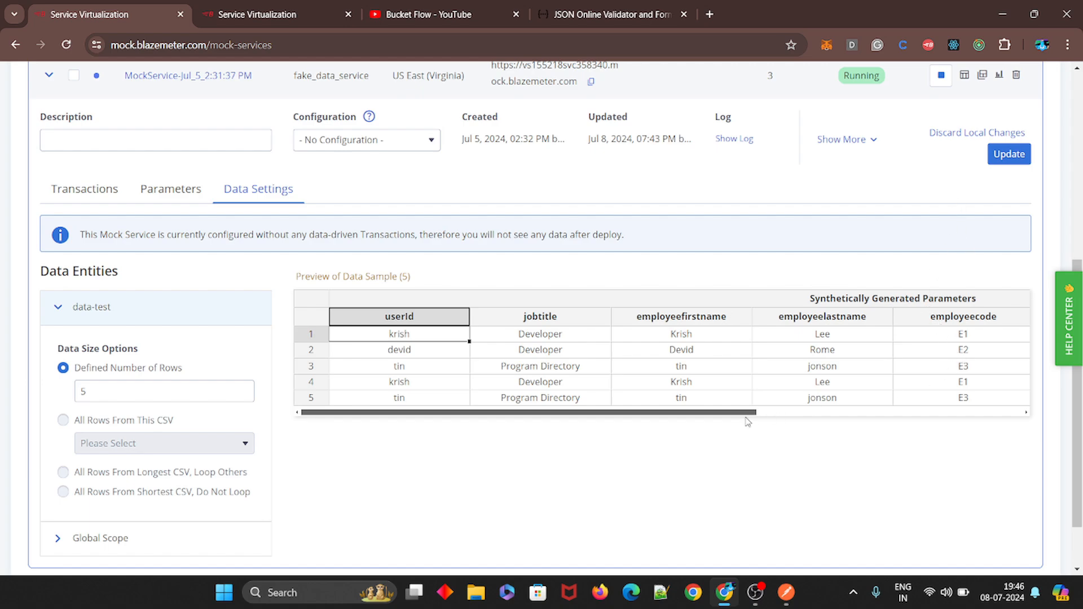
drag(735, 416, 524, 412)
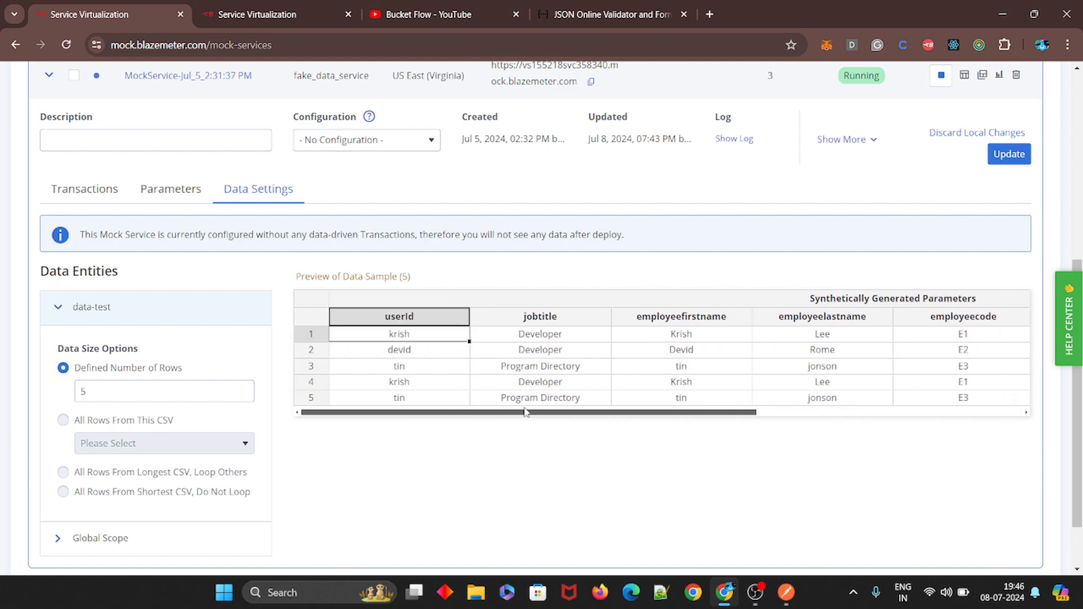
click(402, 370)
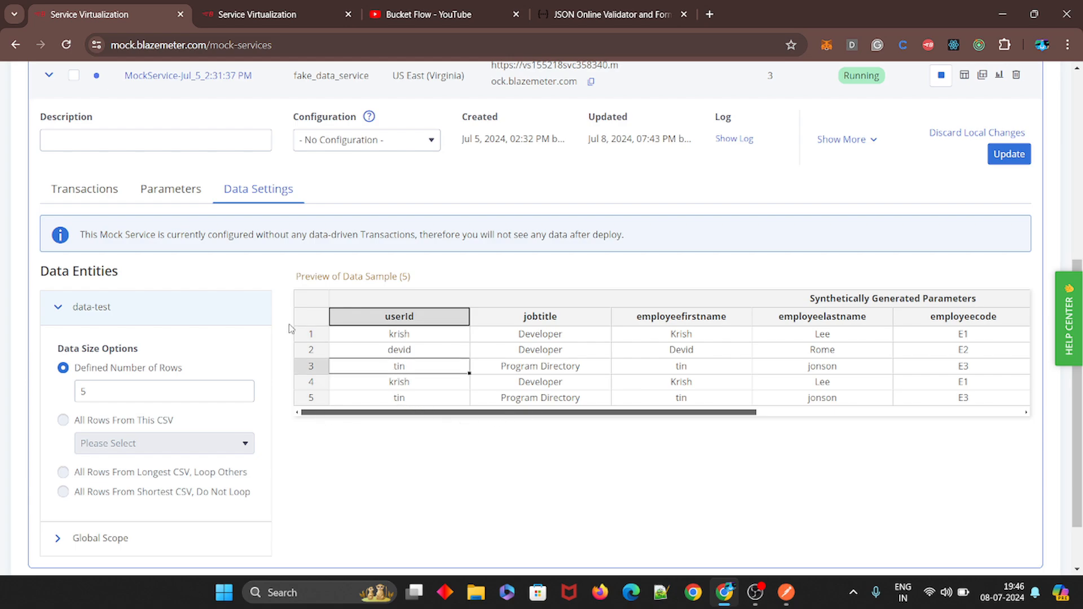
scroll(181, 195, down, 1)
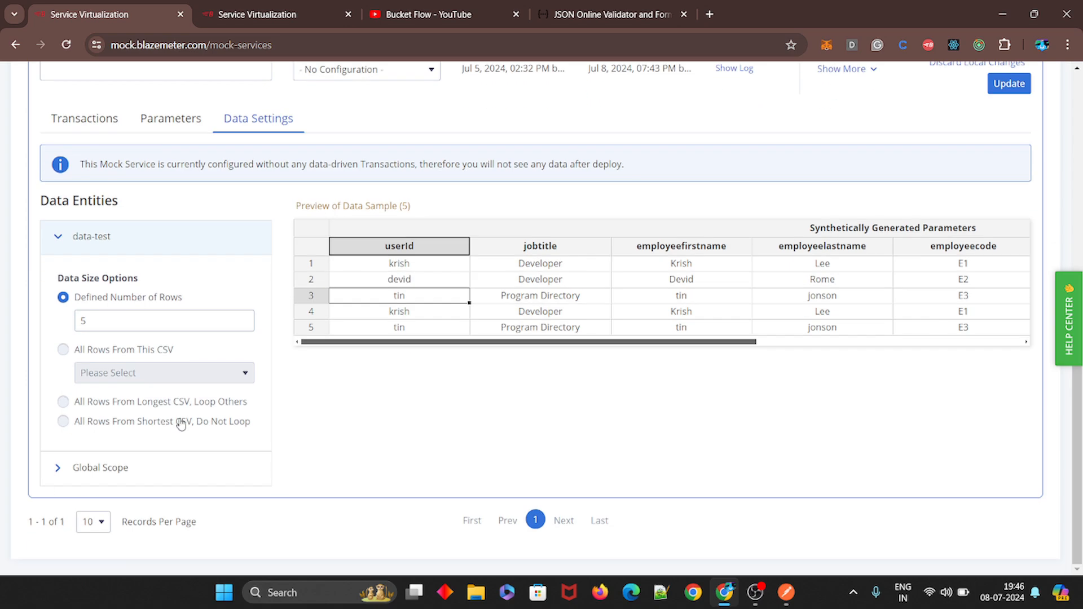
scroll(181, 423, up, 2)
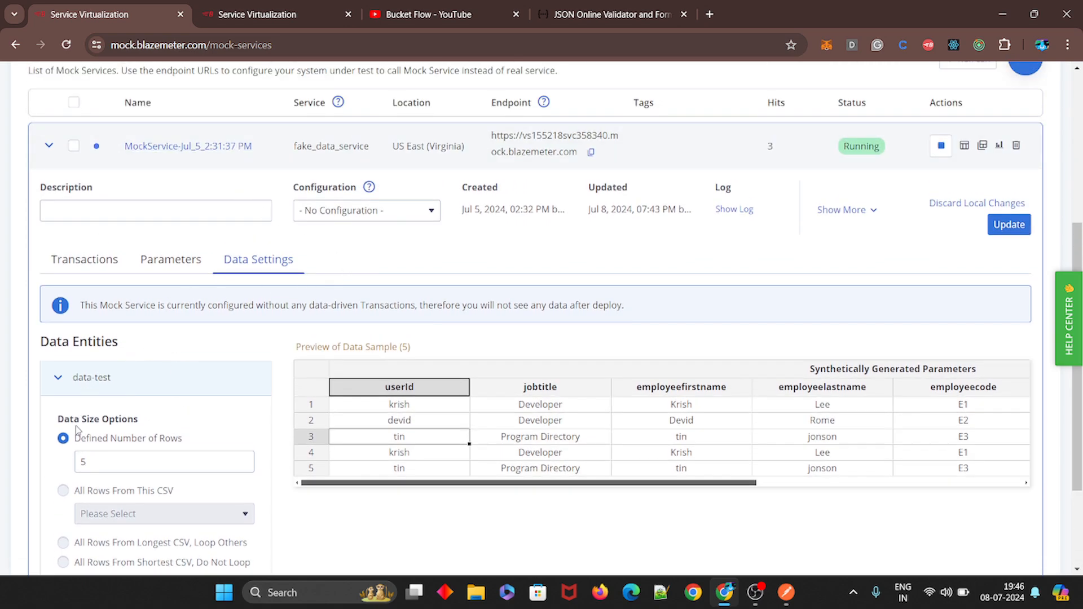
click(57, 381)
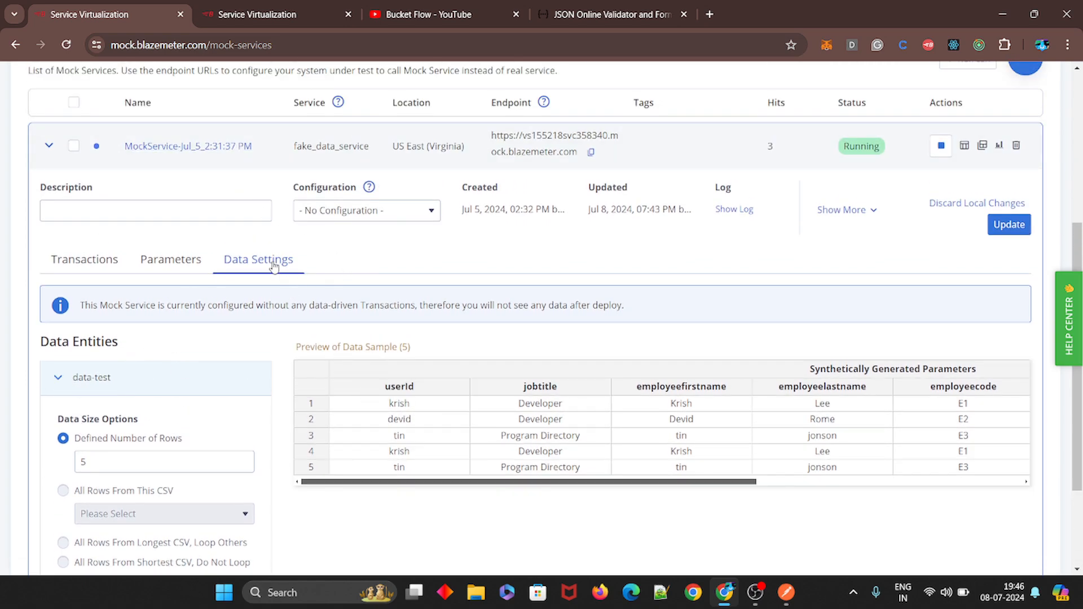
scroll(162, 205, up, 3)
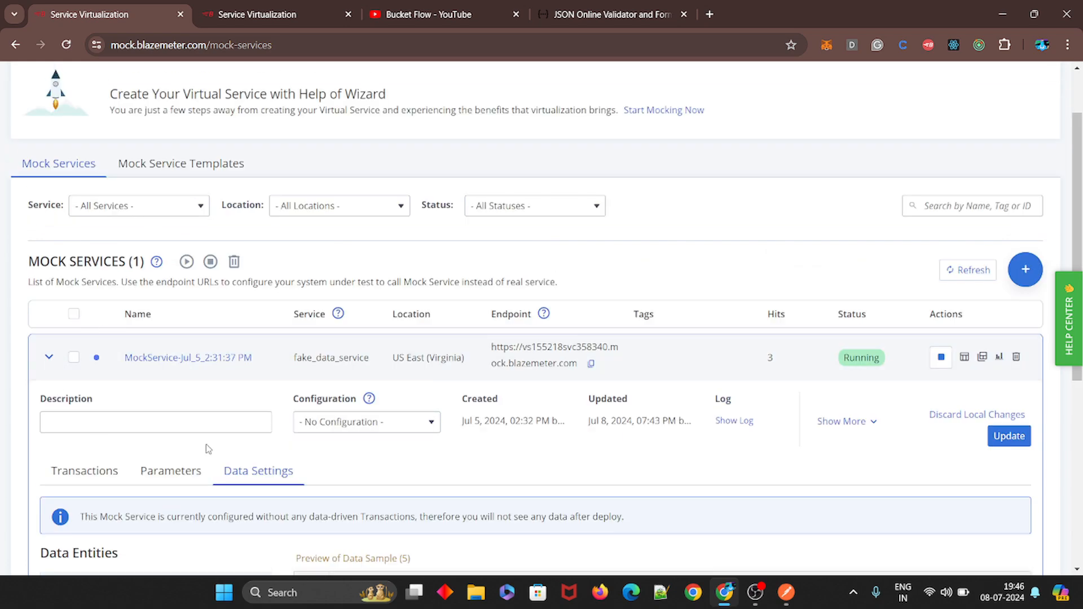
scroll(205, 454, down, 3)
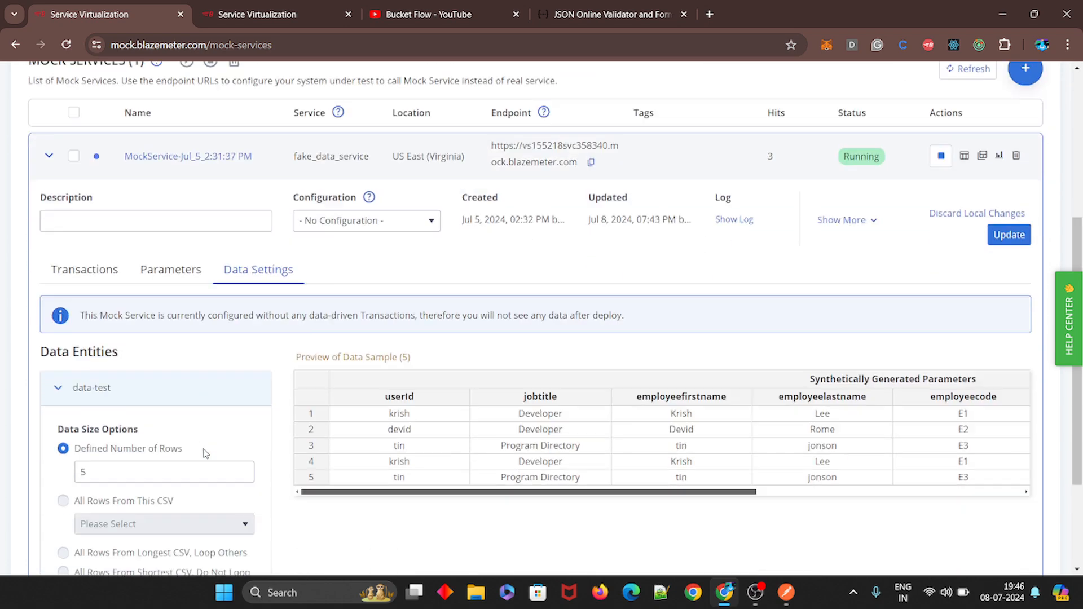
- Add the selected get_email transaction from the catalog back to the mock service and update the service
click(88, 258)
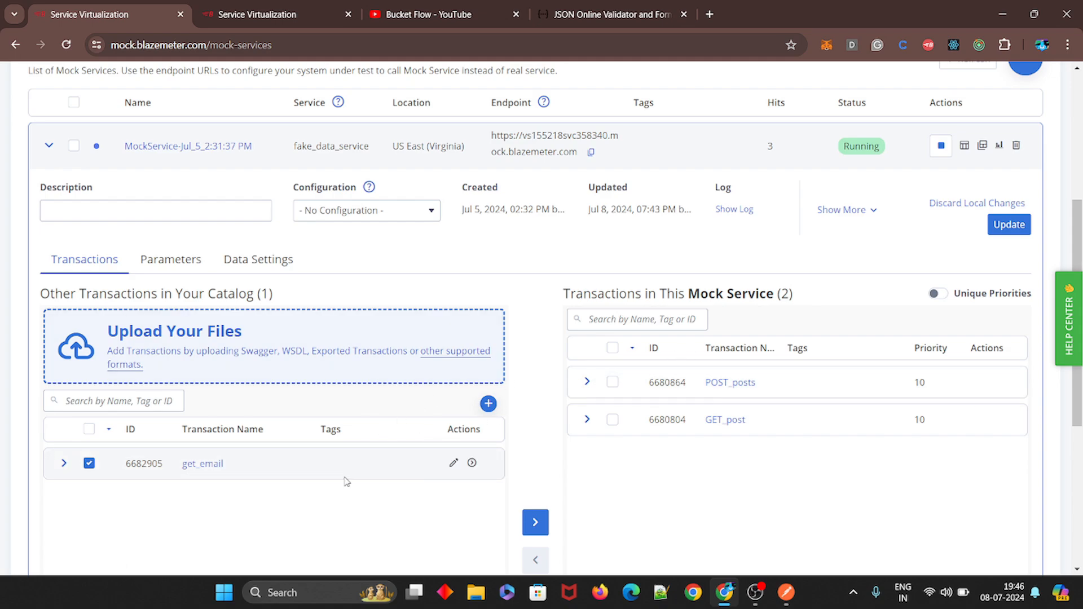
click(534, 520)
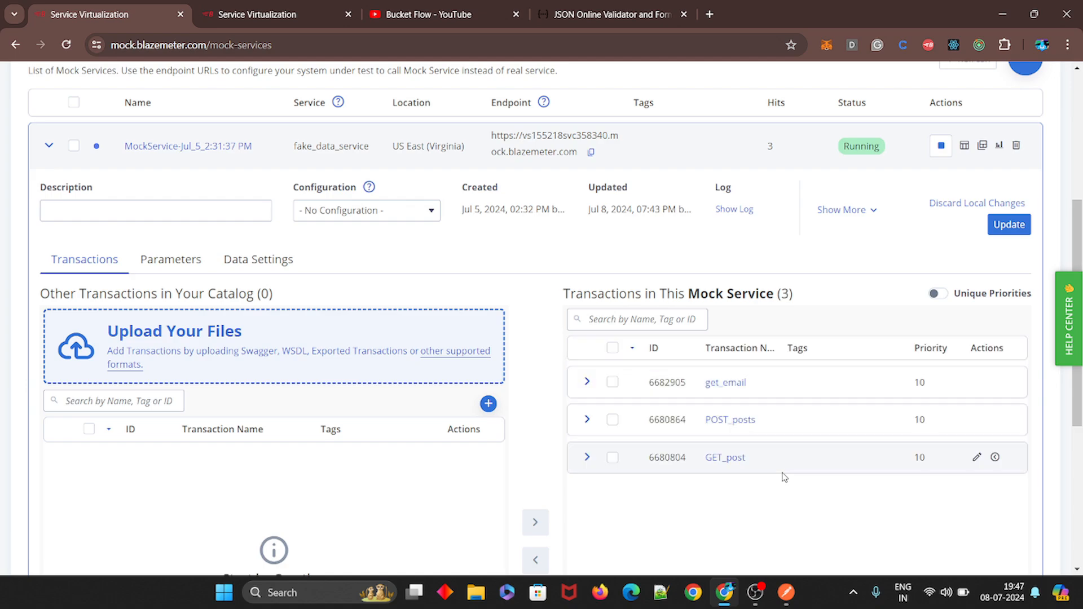
click(277, 268)
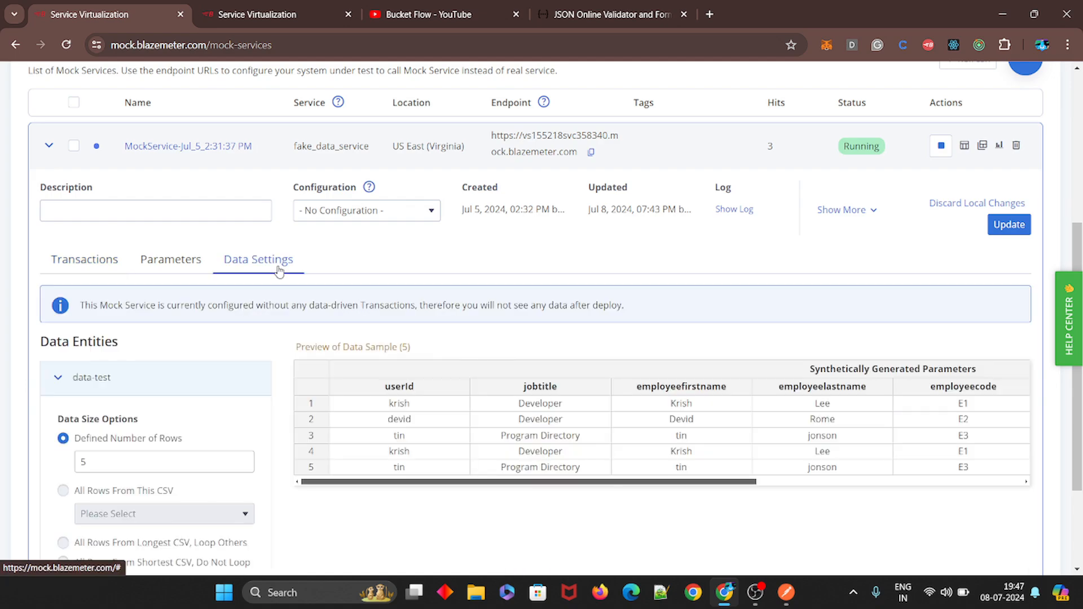
click(95, 263)
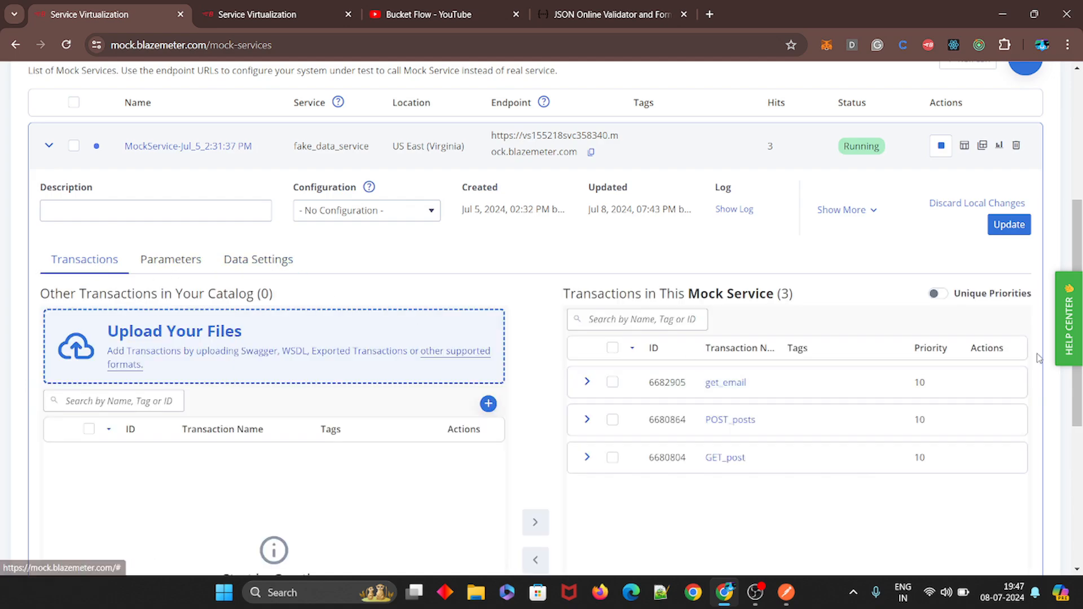
click(1009, 225)
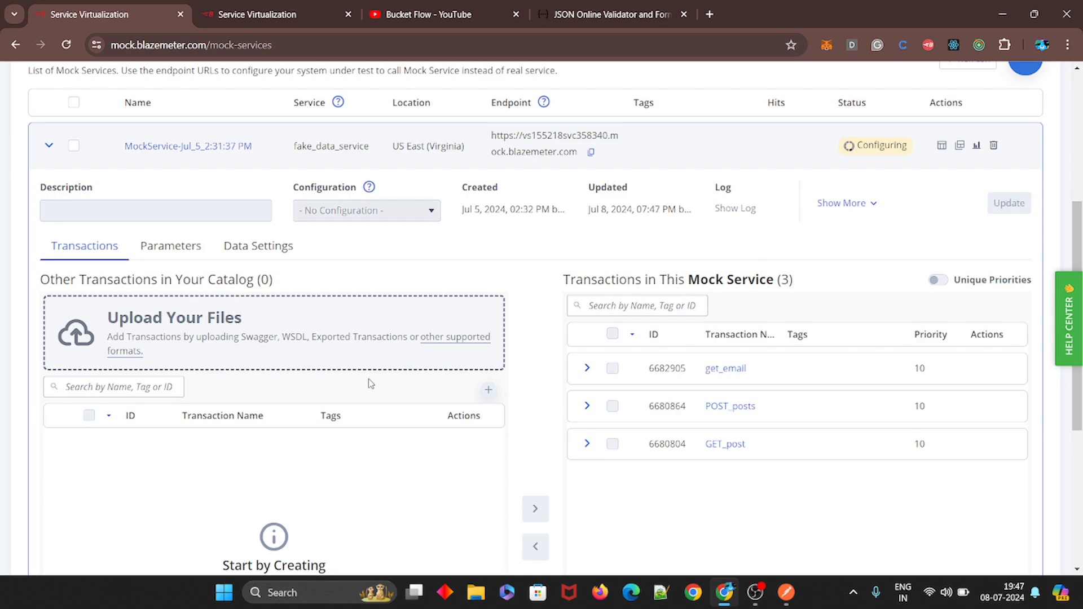
- Check the mock service's data settings during and after the update for generated data
scroll(373, 372, up, 1)
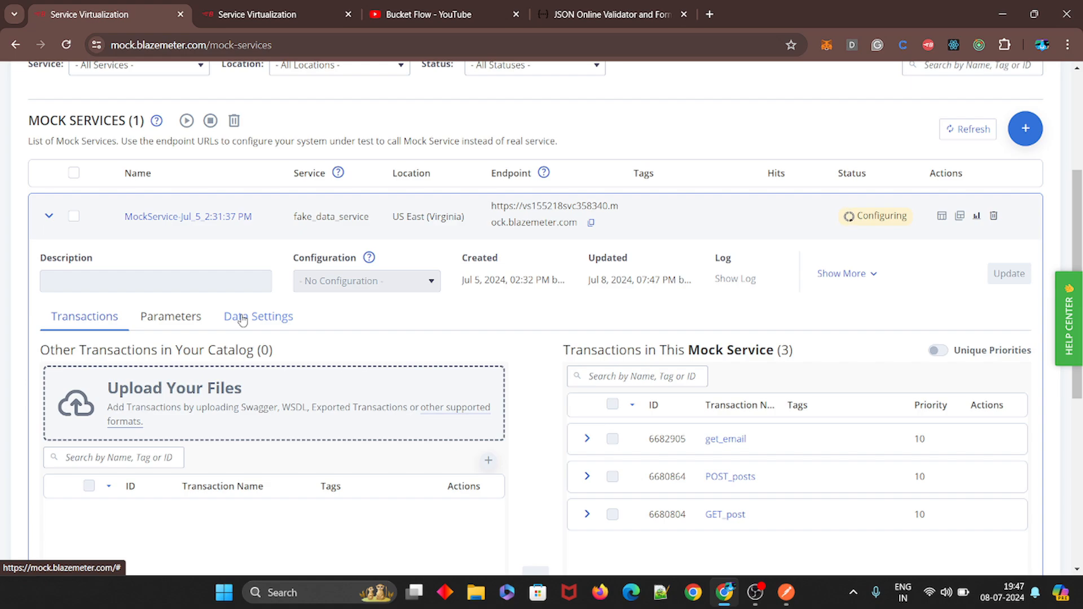
click(242, 318)
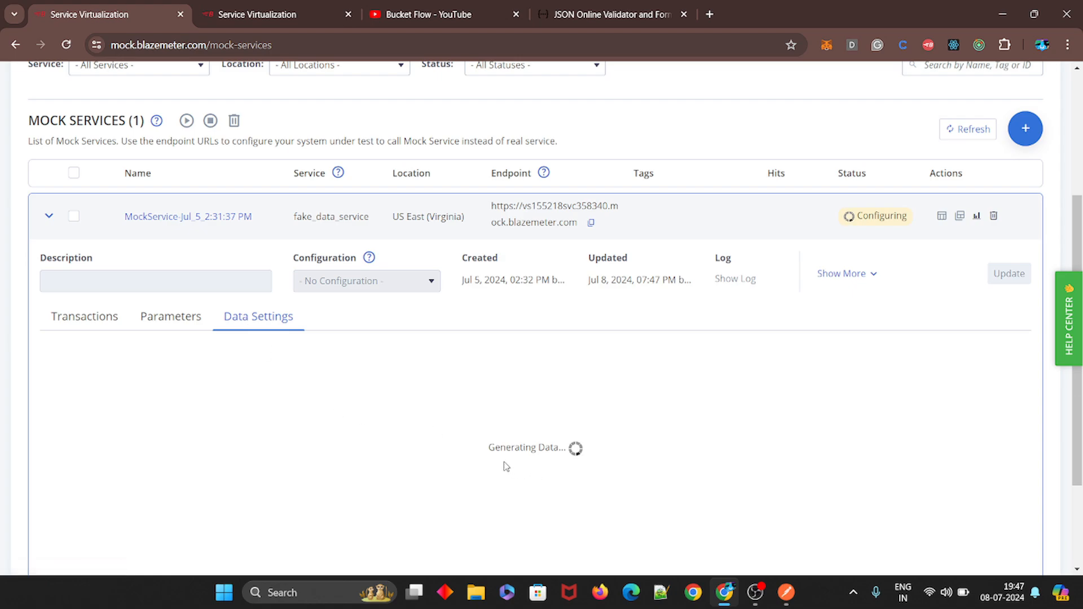
click(91, 320)
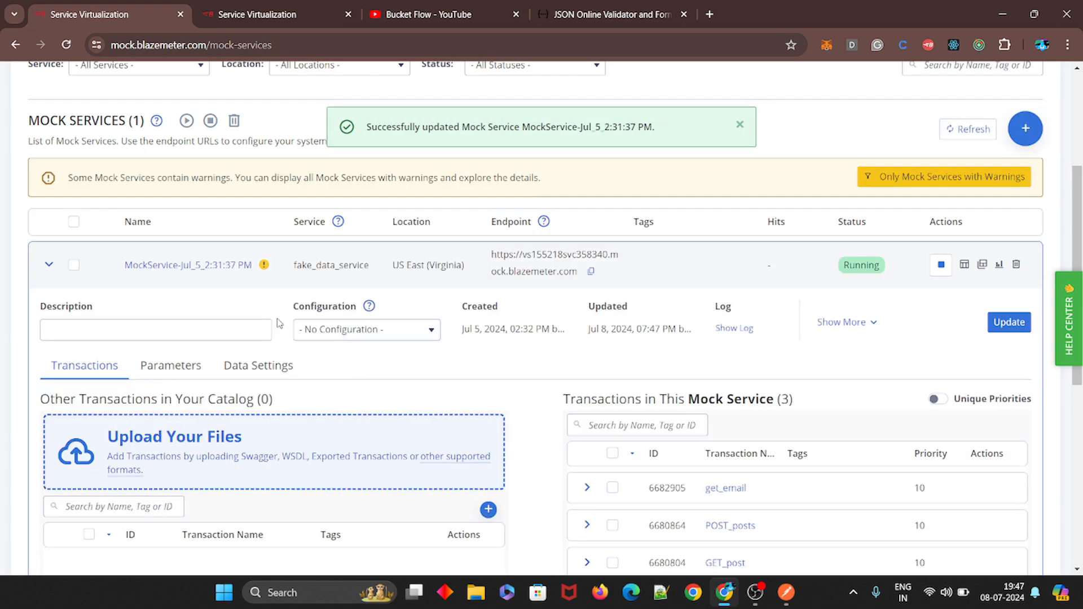
click(276, 370)
scroll(485, 462, down, 1)
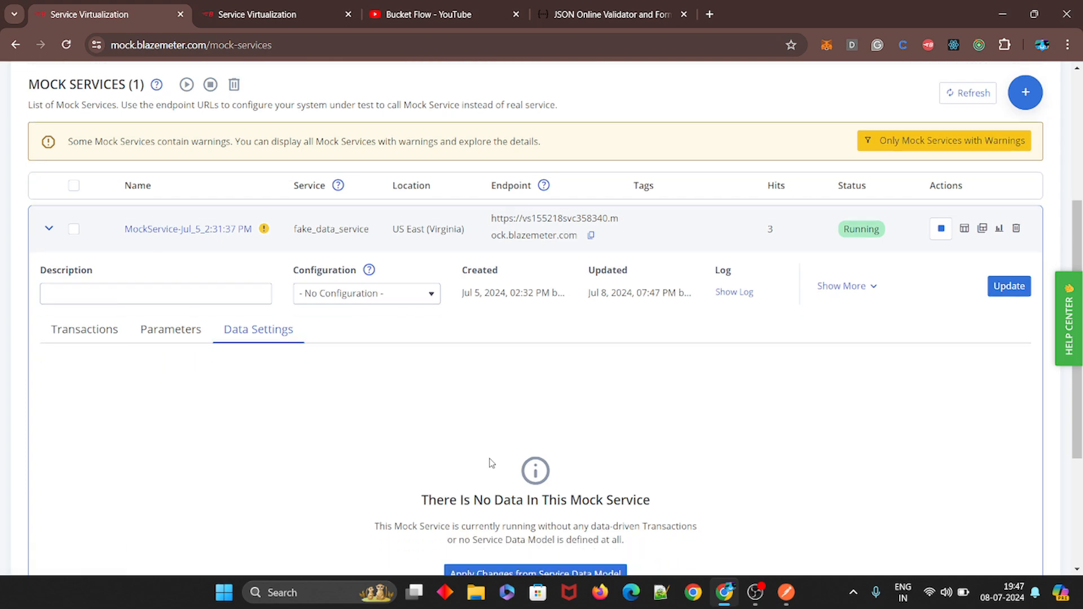
drag(438, 502, 603, 520)
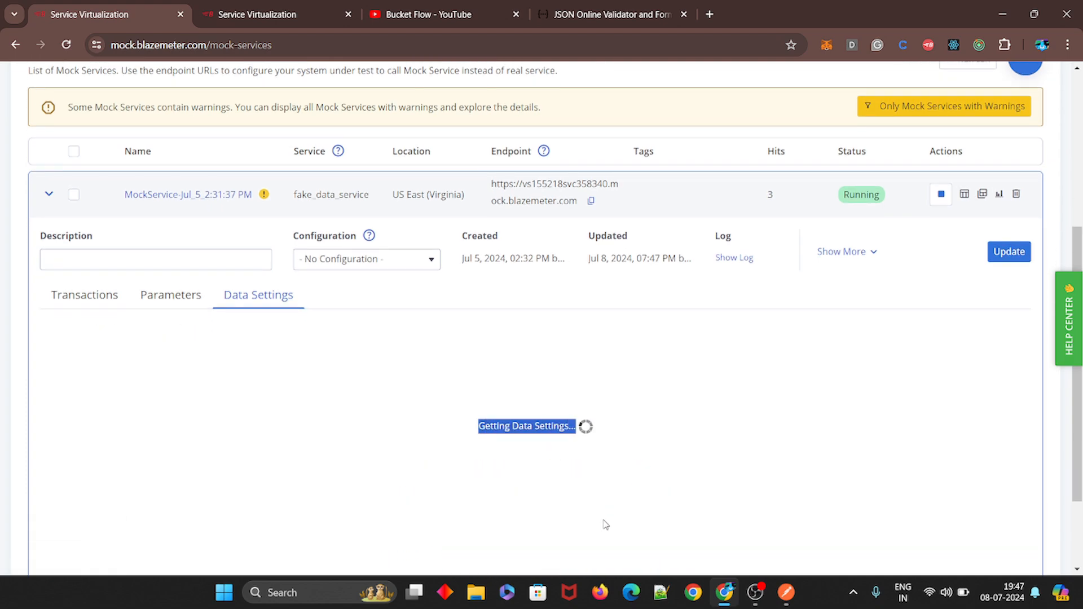
click(339, 472)
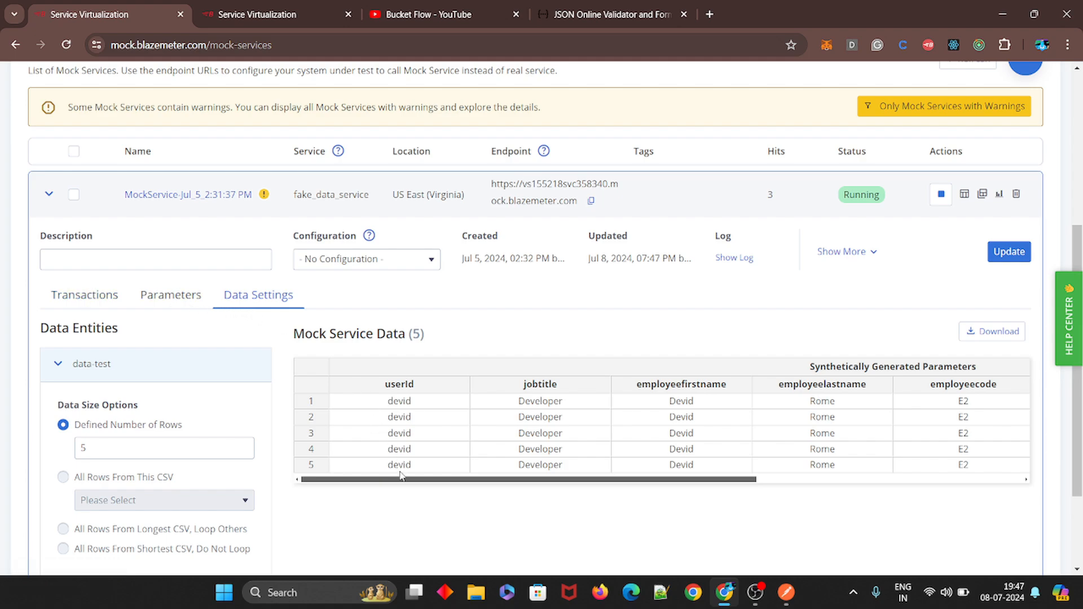
- Examine the generated mock service data rows across all columns, from userId to seq
click(326, 479)
scroll(539, 482, up, 1)
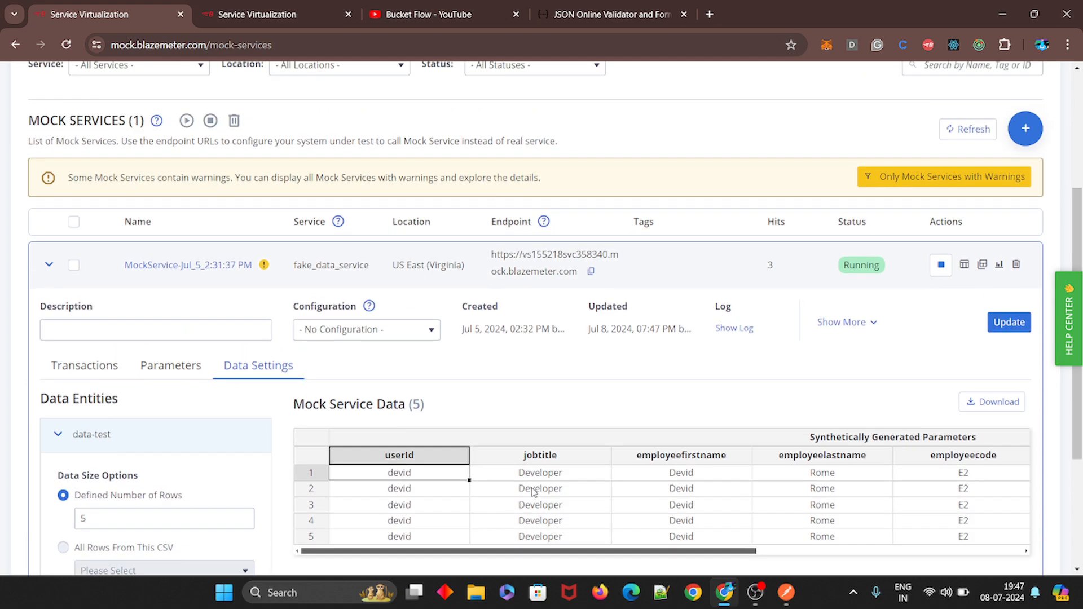
scroll(530, 492, down, 1)
drag(517, 484, 811, 481)
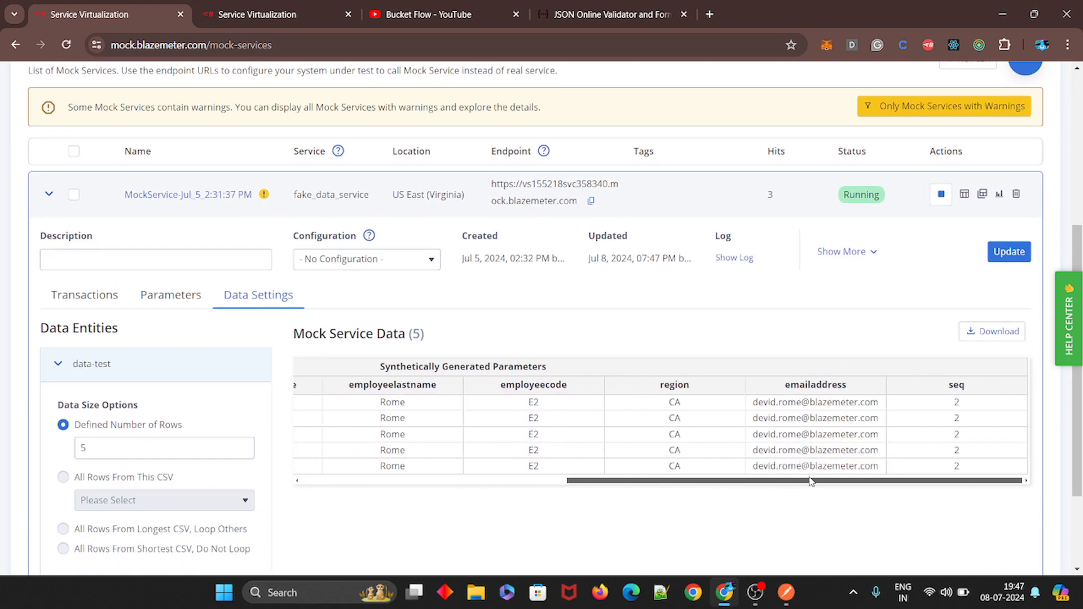
scroll(803, 489, left, 5)
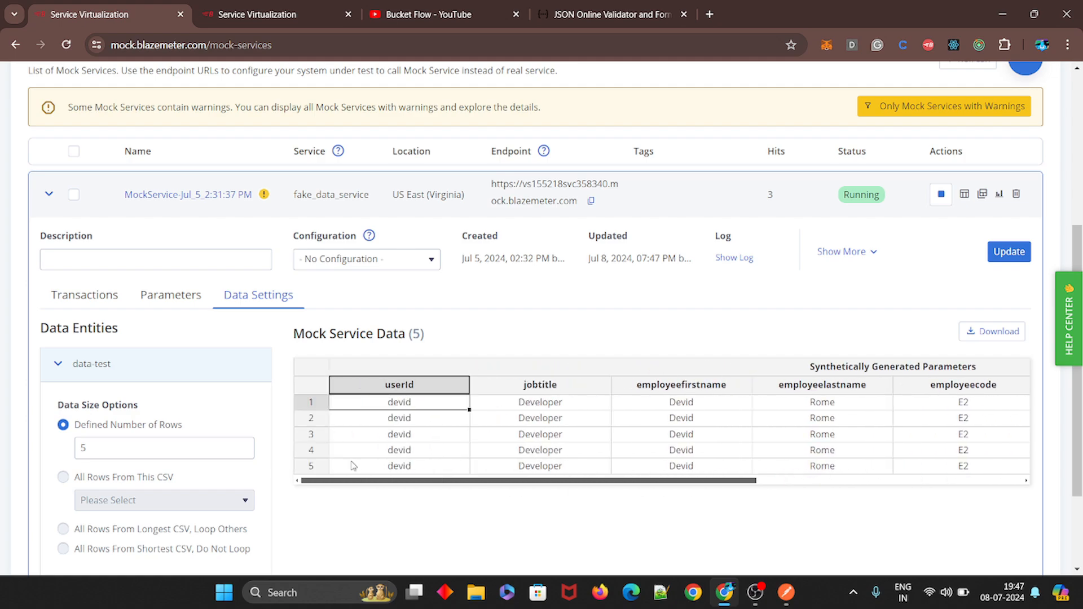
scroll(267, 422, down, 2)
scroll(268, 422, up, 2)
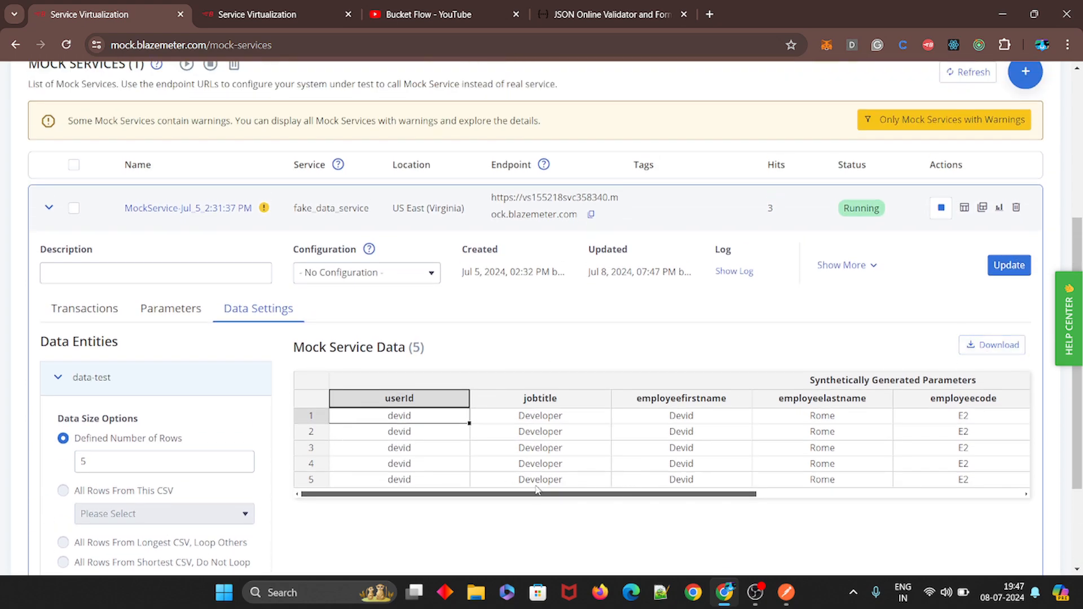
drag(540, 495, 438, 471)
- Expand the get_email transaction in the mock service's transactions and copy its /emp endpoint URL
drag(54, 309, 75, 309)
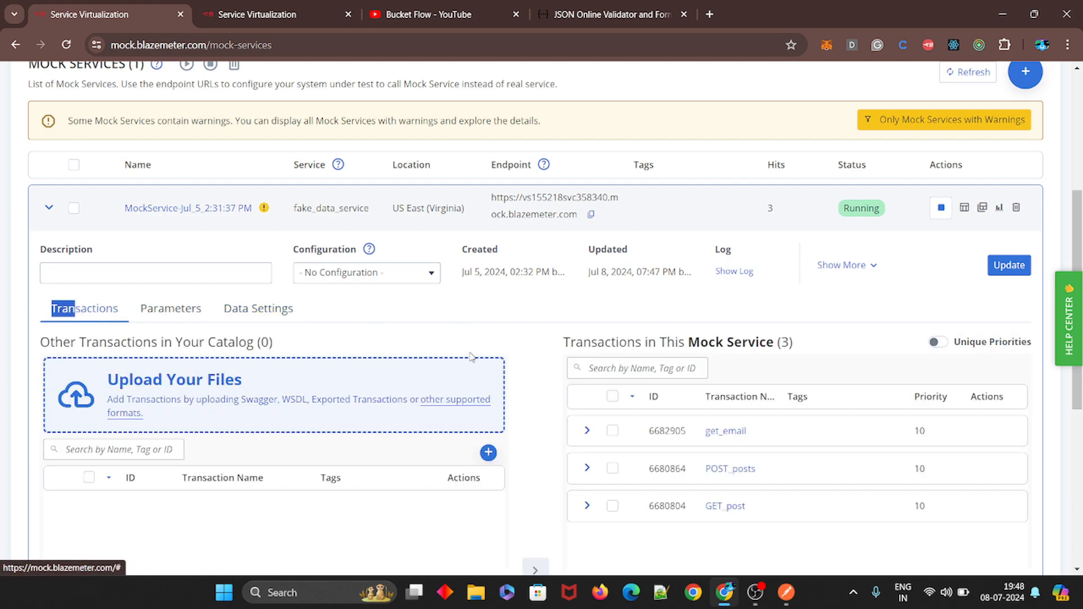
scroll(471, 356, down, 1)
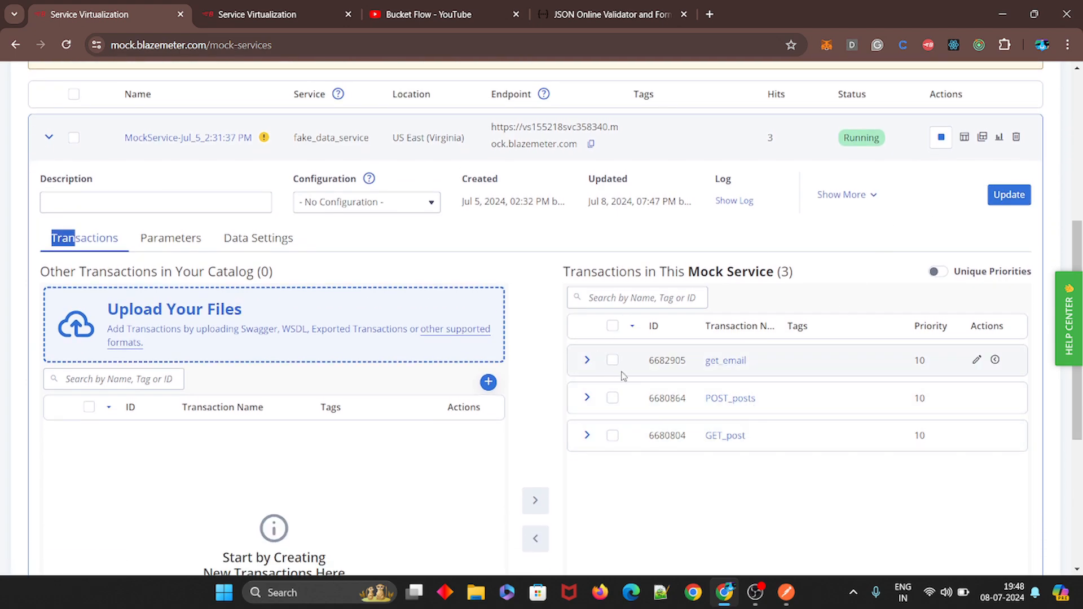
click(587, 360)
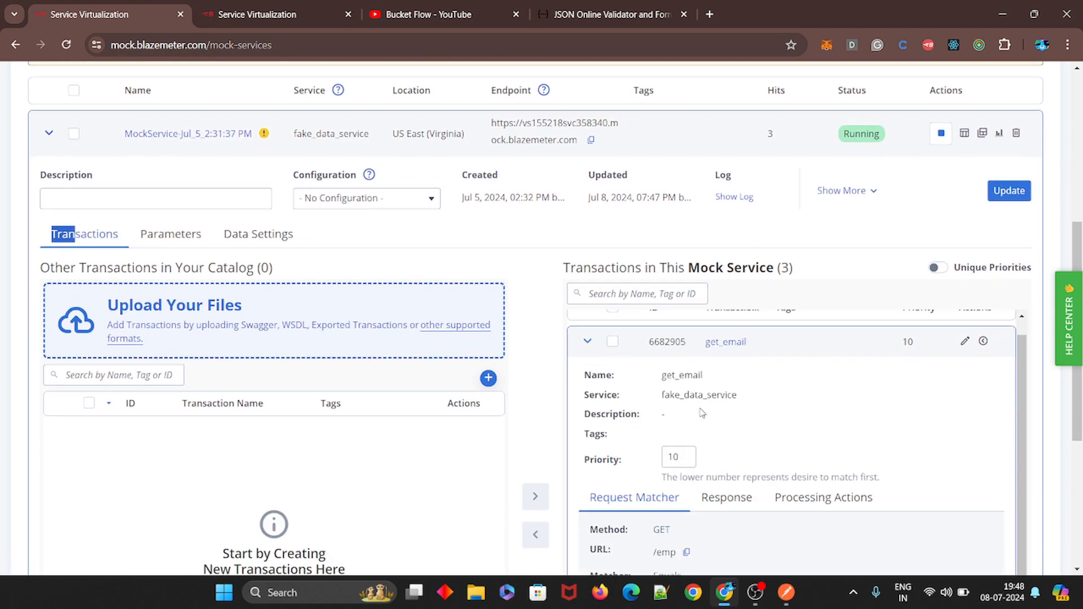
click(686, 345)
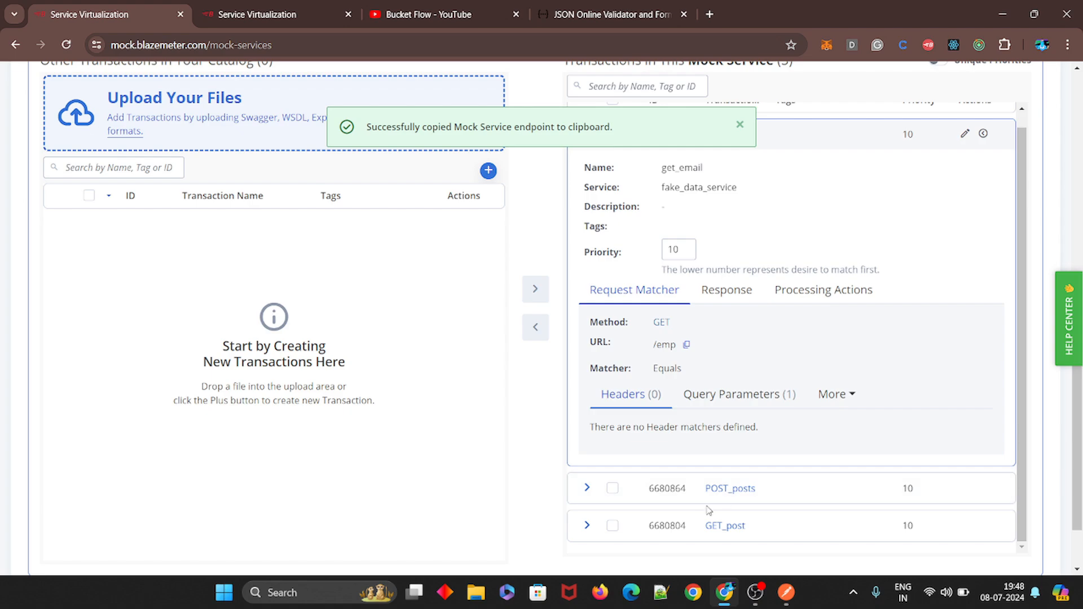
- Switch to Postman, try the copied endpoint in the GET request's URL, and clear the whole URL including ?userId
click(785, 592)
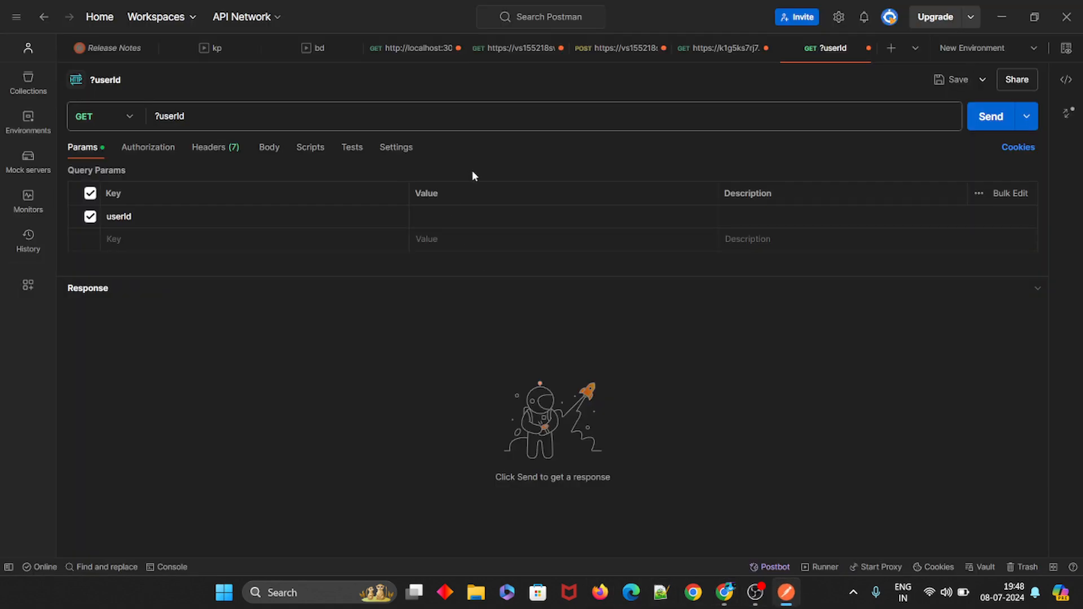
click(279, 115)
key(ctrl+v)
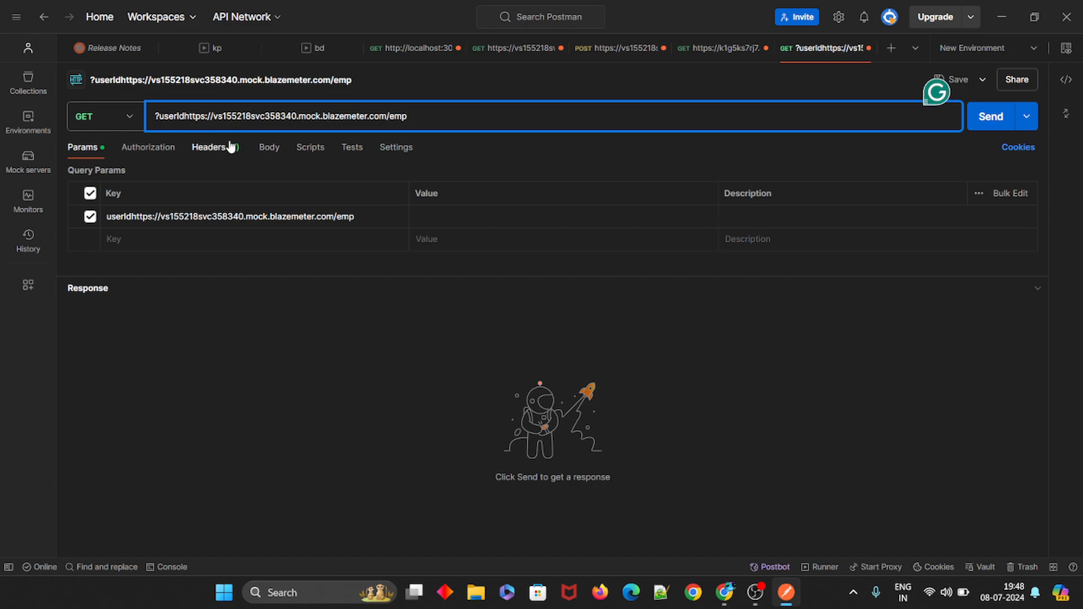
key(ctrl+a)
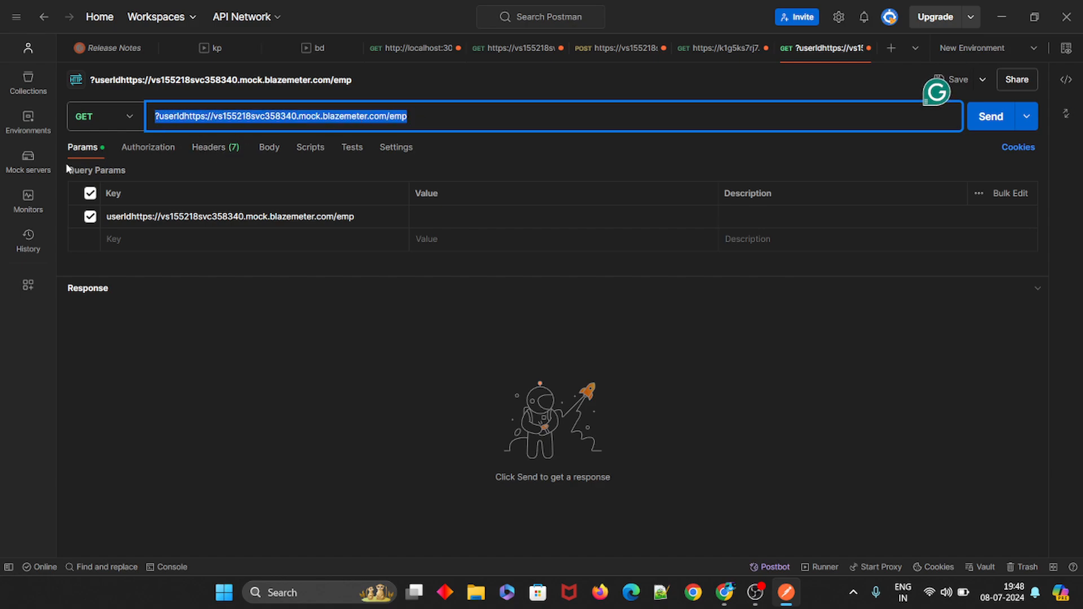
key(BackSpace)
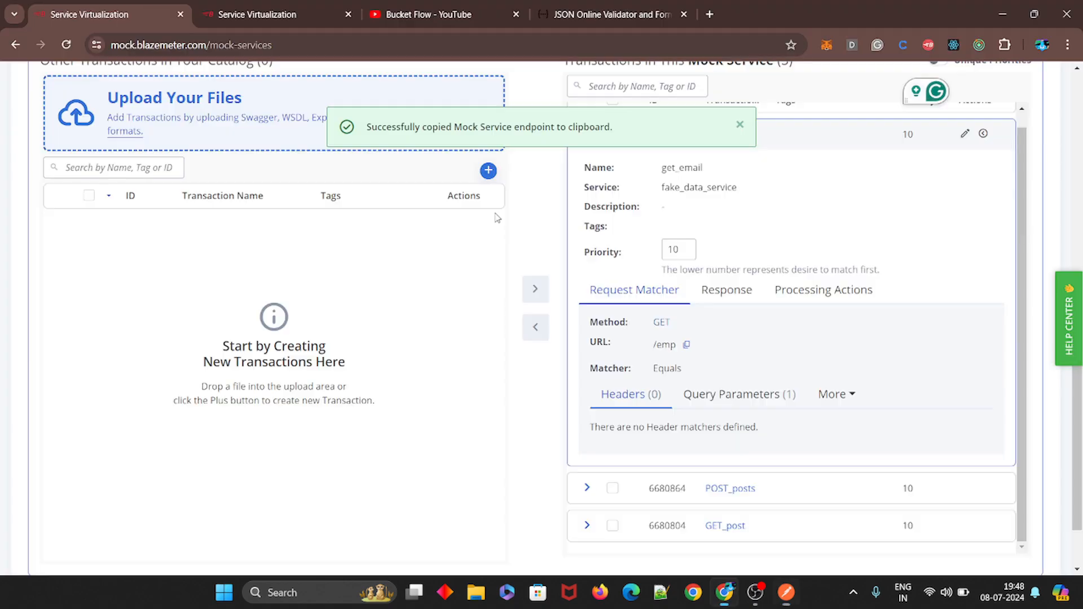
- Return to the mock service page in the browser and copy the get_email endpoint URL again
key(alt+Tab)
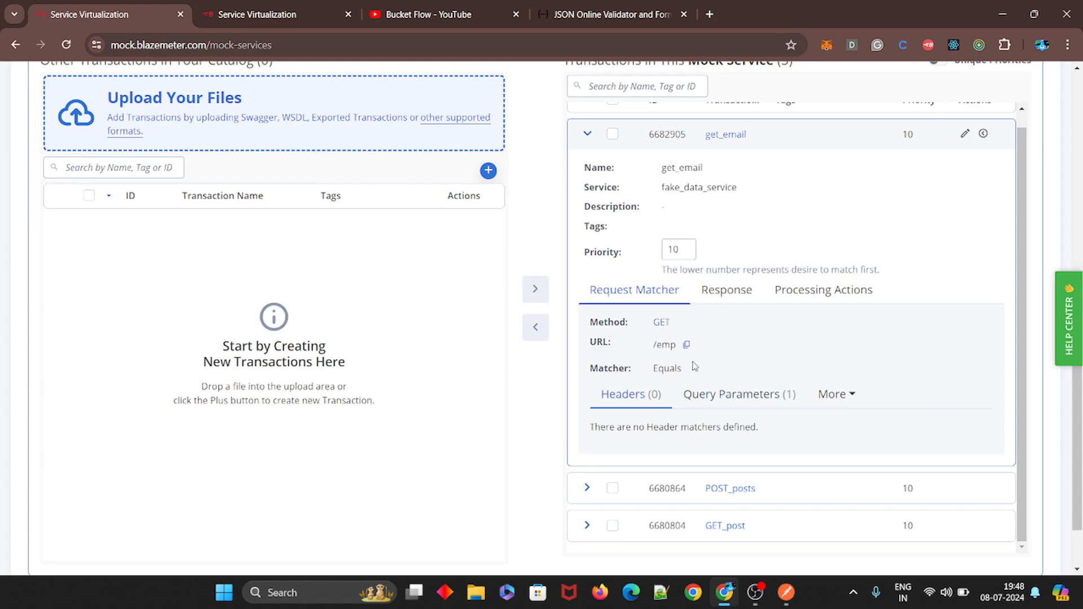
click(686, 344)
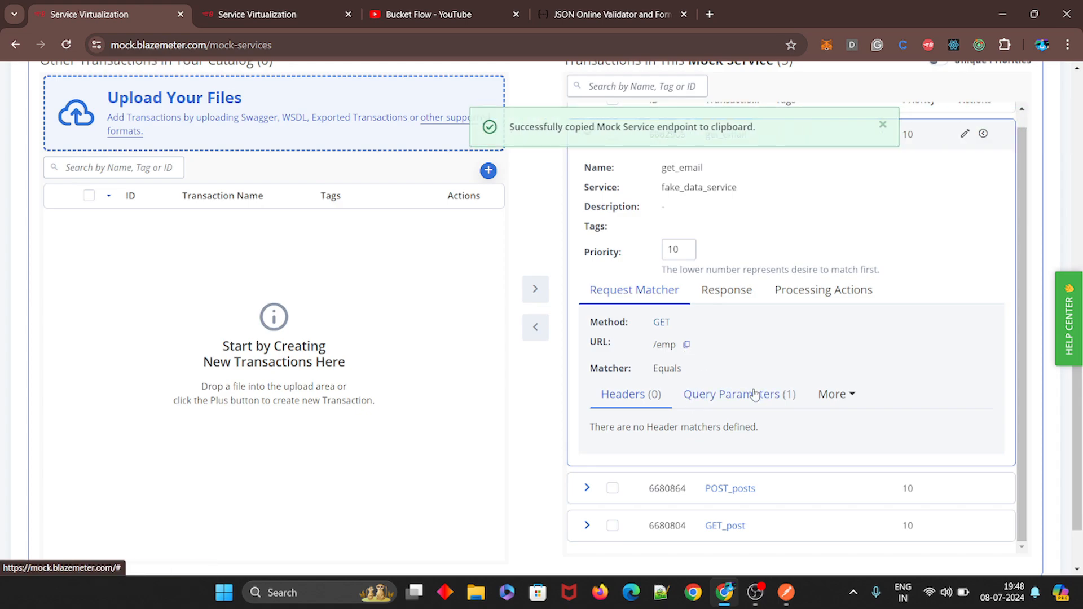
- Switch to Postman, paste the copied /emp endpoint as the GET request's URL, and add a query parameter with key userId
key(alt+Tab)
key(ctrl+v)
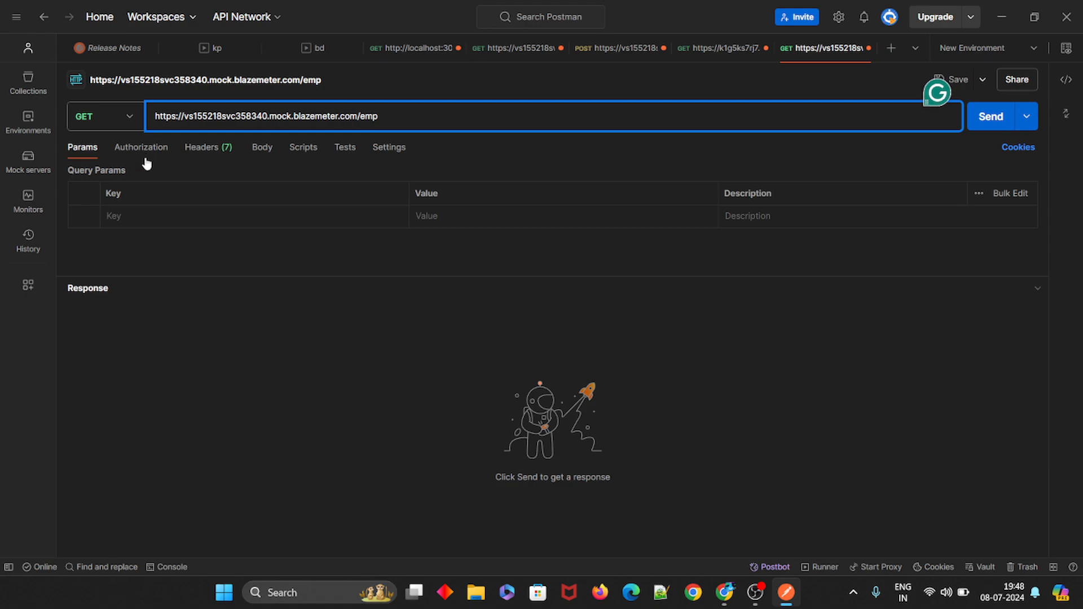
click(112, 218)
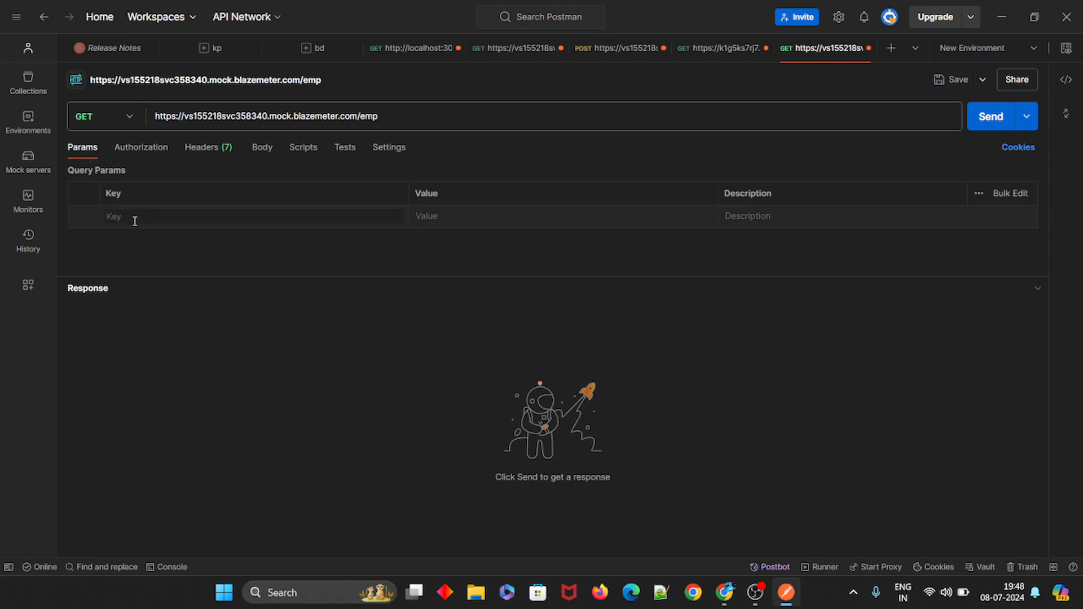
text(userID)
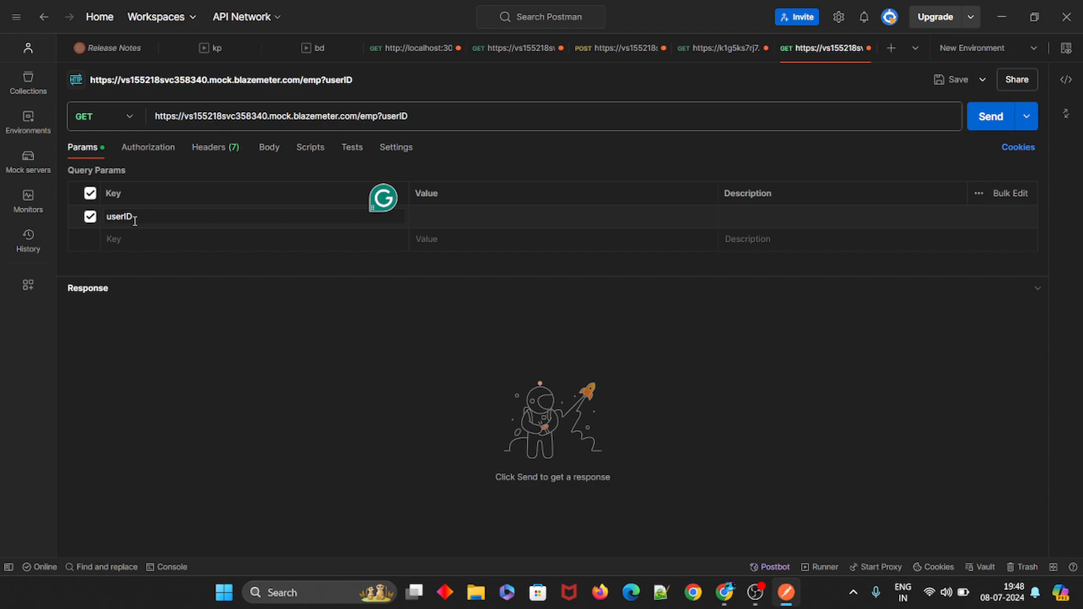
key(Num_Lock)
text(d)
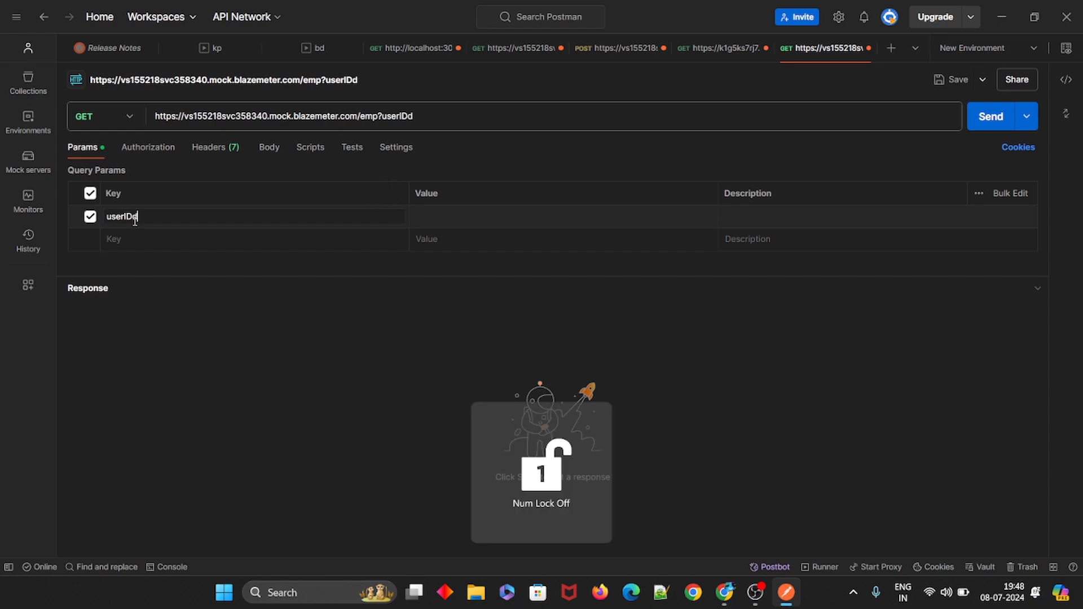
key(BackSpace)
key(BackSpace)
text(d)
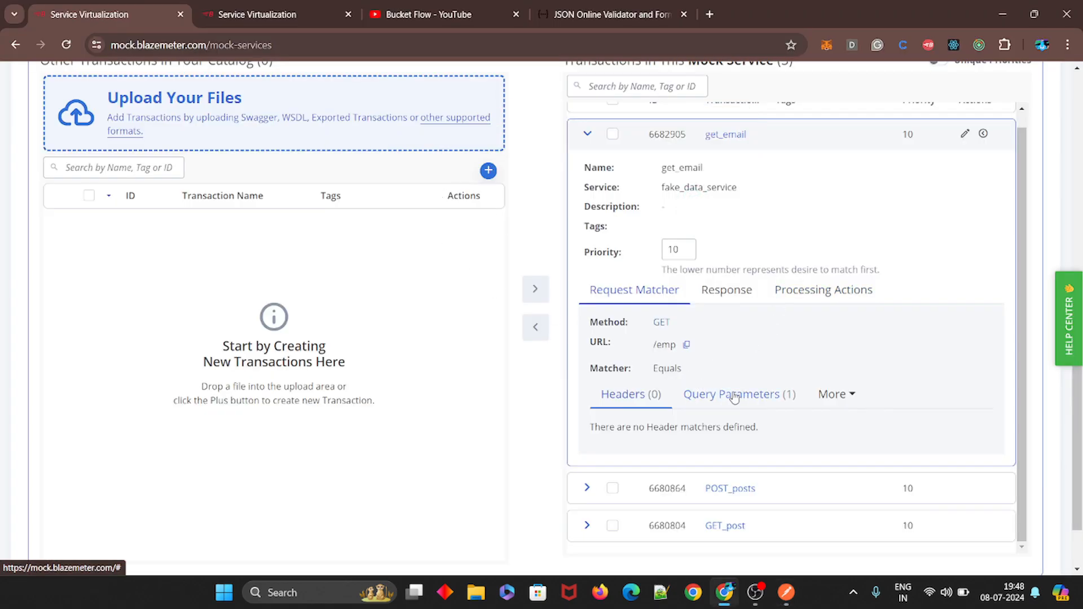
- Return to the mock service page in the browser and look up the userId value in the Data Settings' generated rows
scroll(474, 314, up, 1)
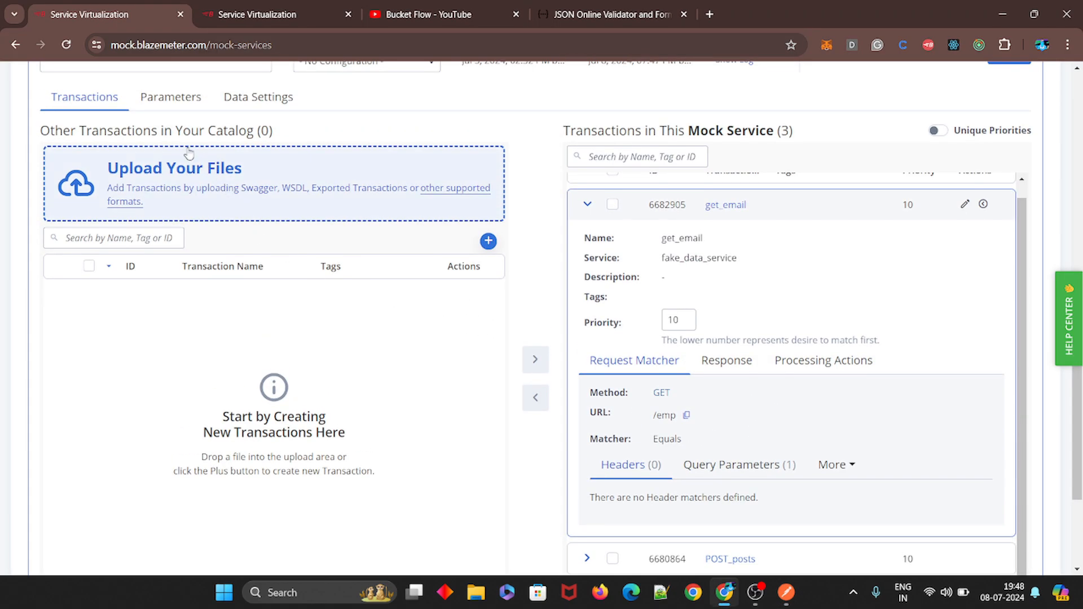
click(170, 97)
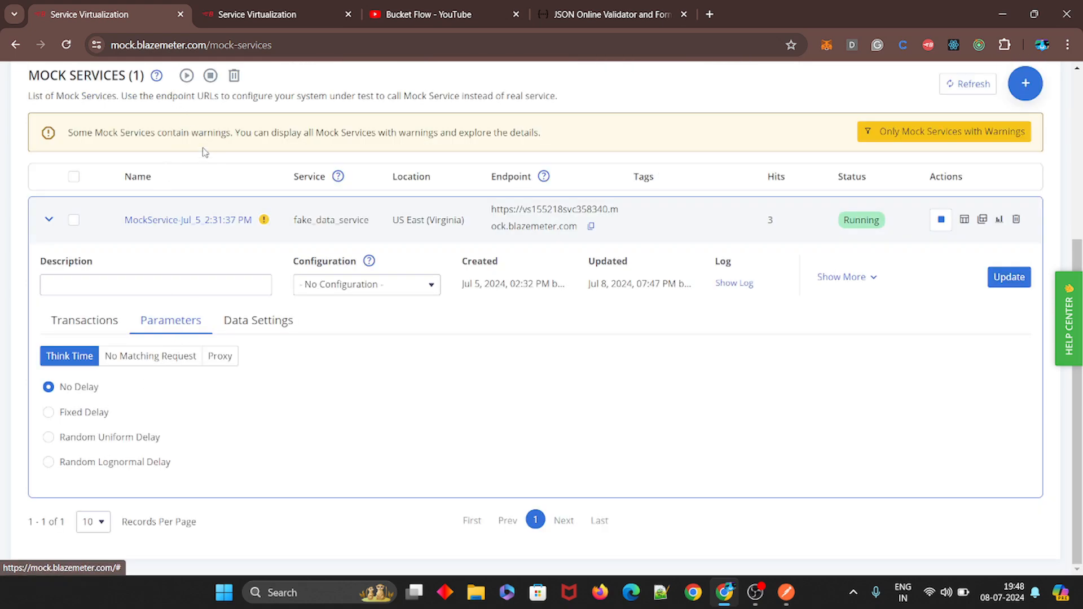
scroll(204, 152, up, 3)
scroll(226, 237, down, 3)
click(251, 320)
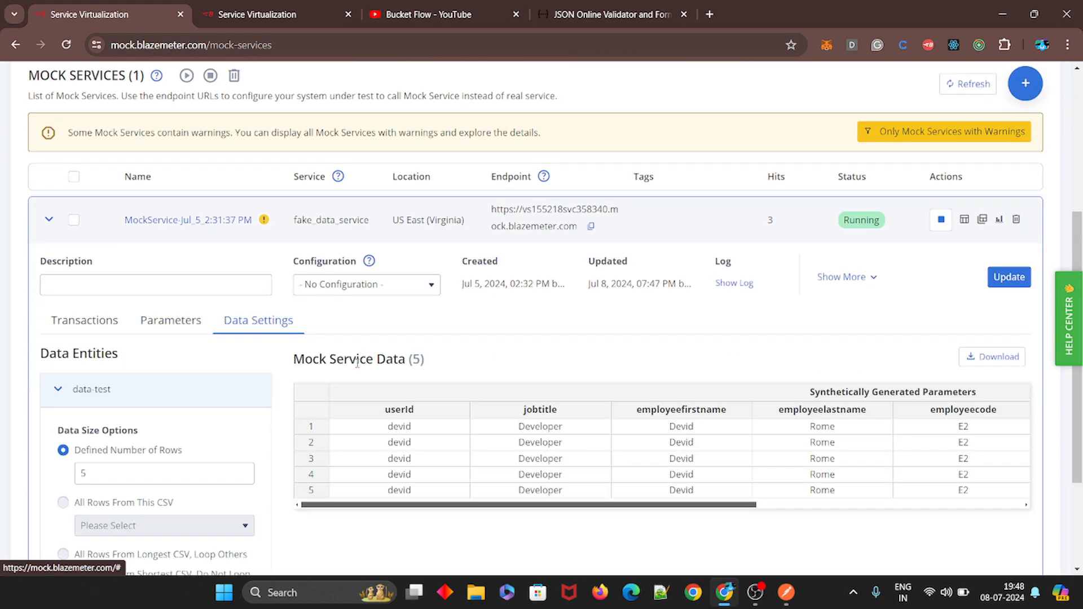
scroll(391, 409, down, 1)
click(402, 360)
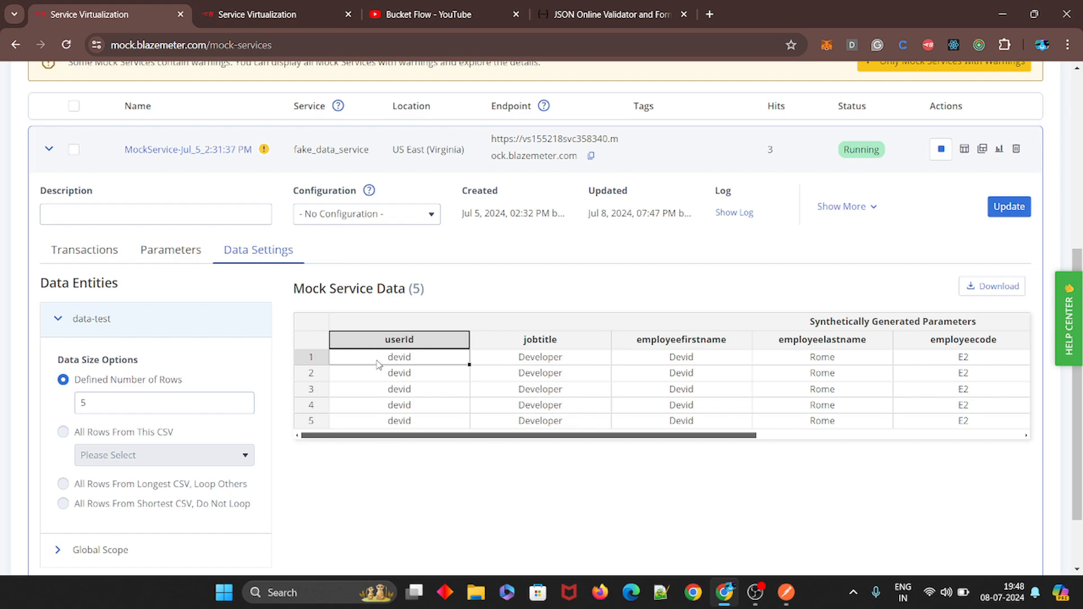
drag(682, 438, 568, 445)
- Back in Postman, set the userId parameter to the user ID from the mock data, send the request, and highlight the response's email value
key(alt+Tab)
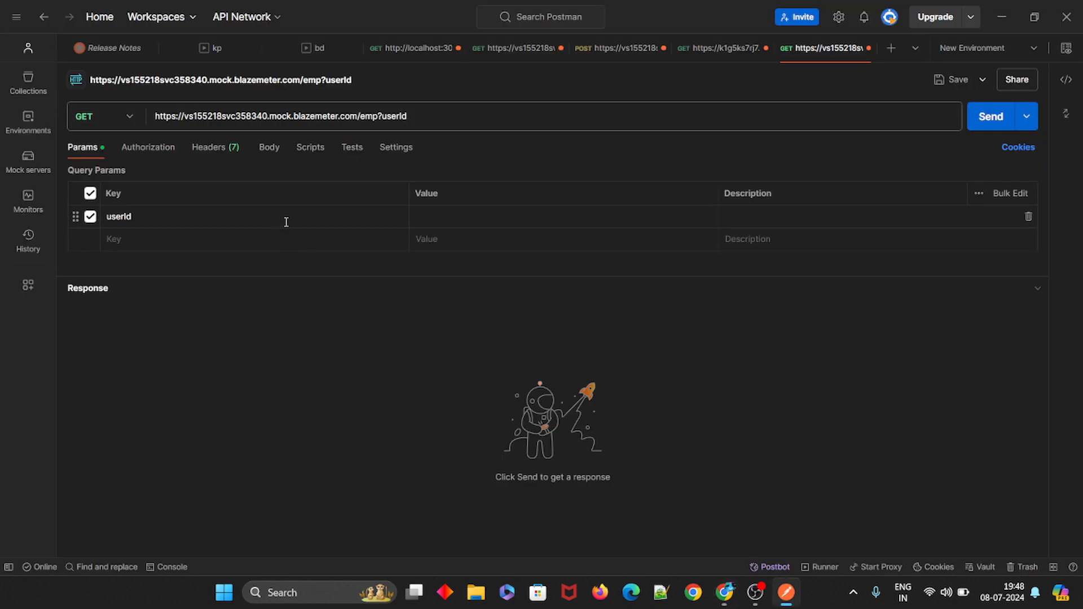
click(434, 215)
text(devid)
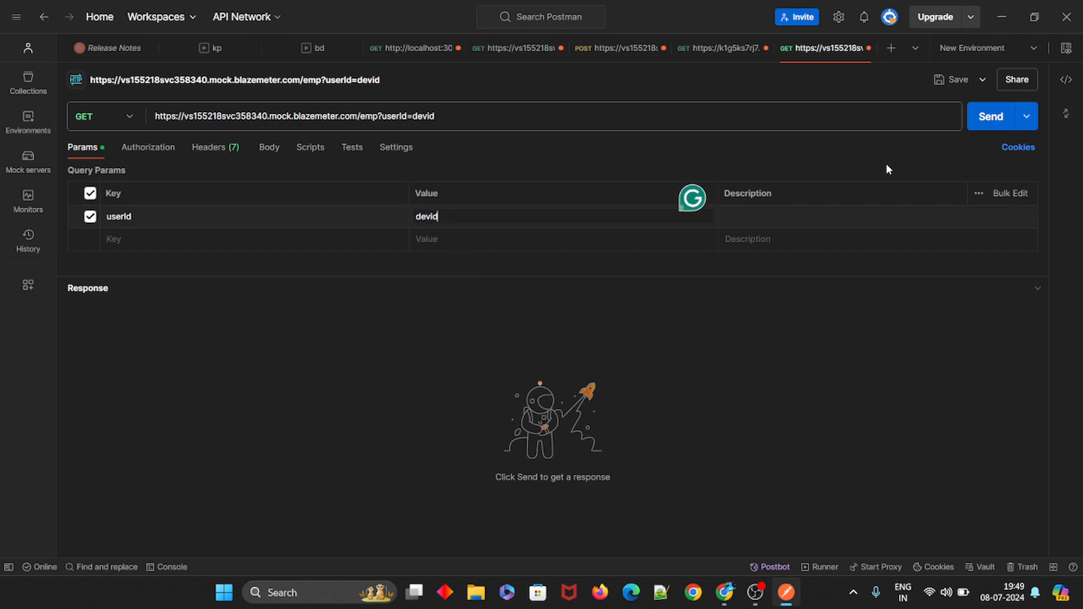
click(991, 115)
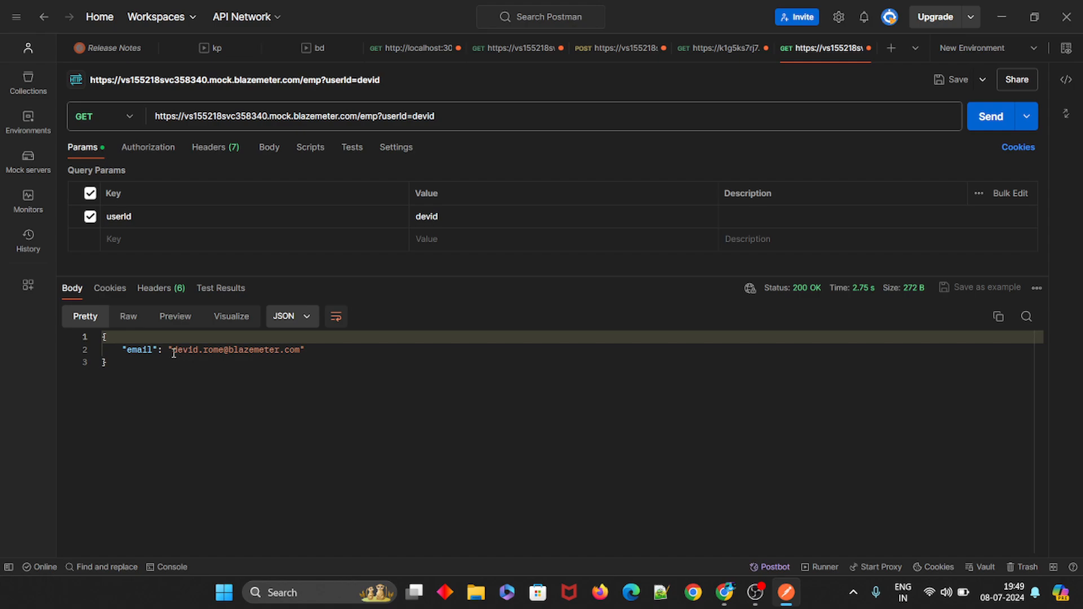
drag(172, 350, 303, 349)
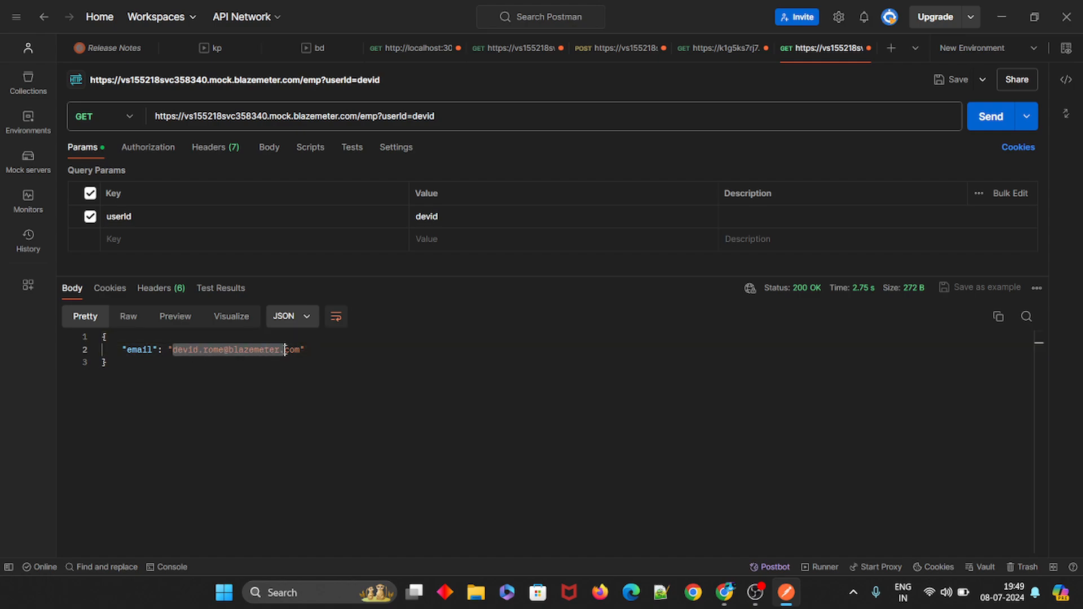
- Return to the browser and check the emailaddress and userId columns of the mock service data against the response
click(726, 598)
drag(718, 436, 988, 399)
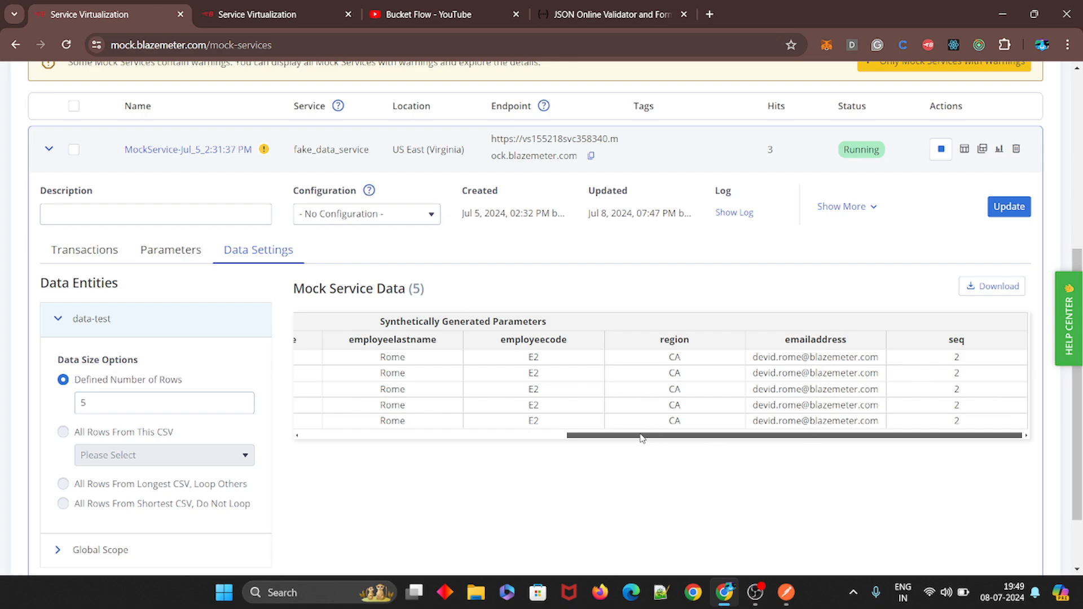
drag(642, 438, 241, 451)
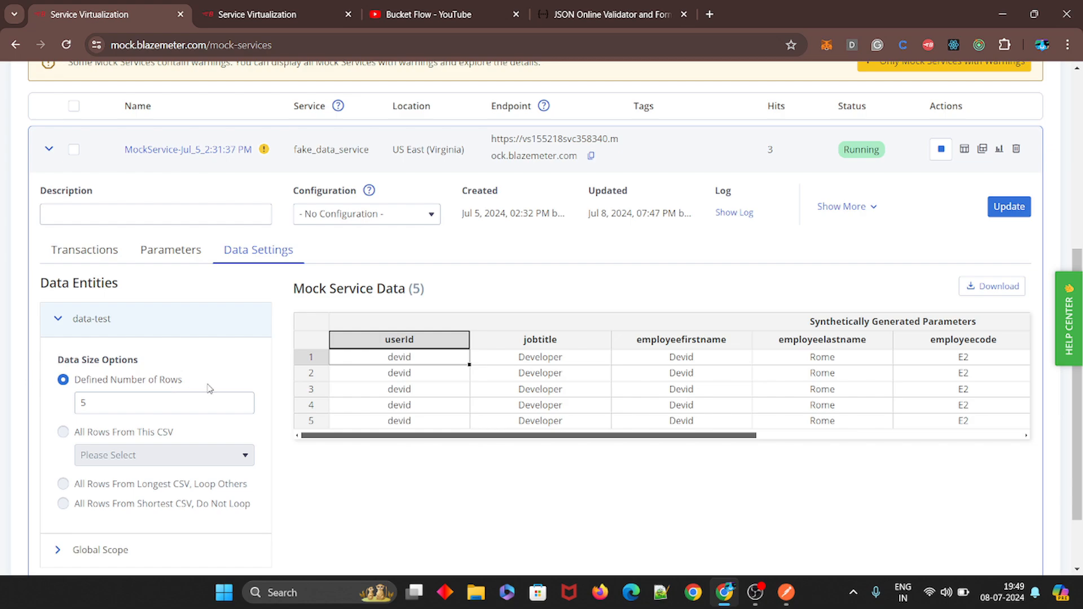
scroll(141, 169, up, 4)
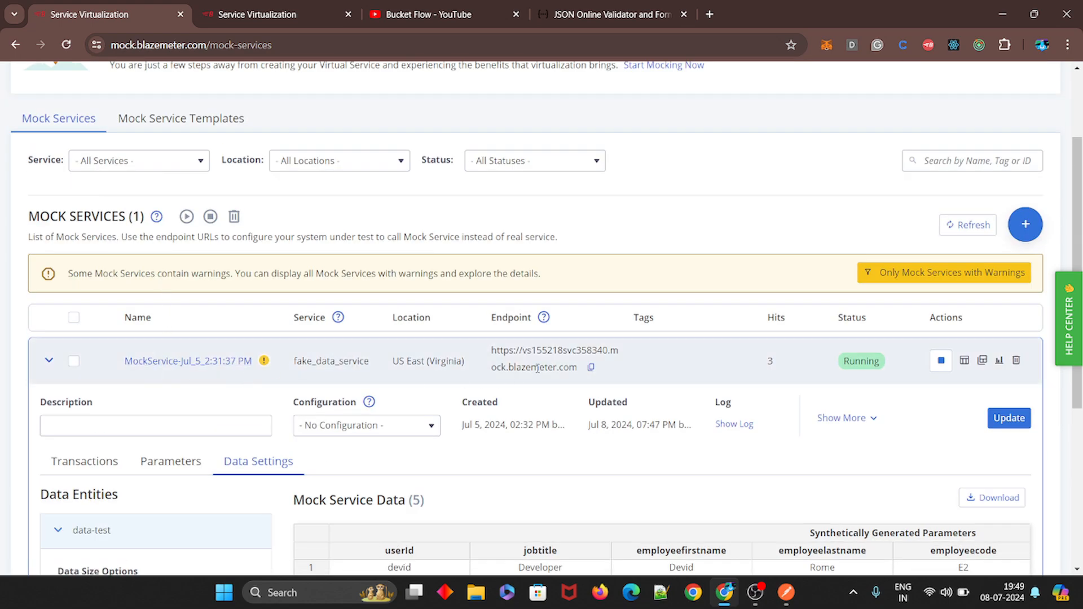
scroll(170, 462, down, 4)
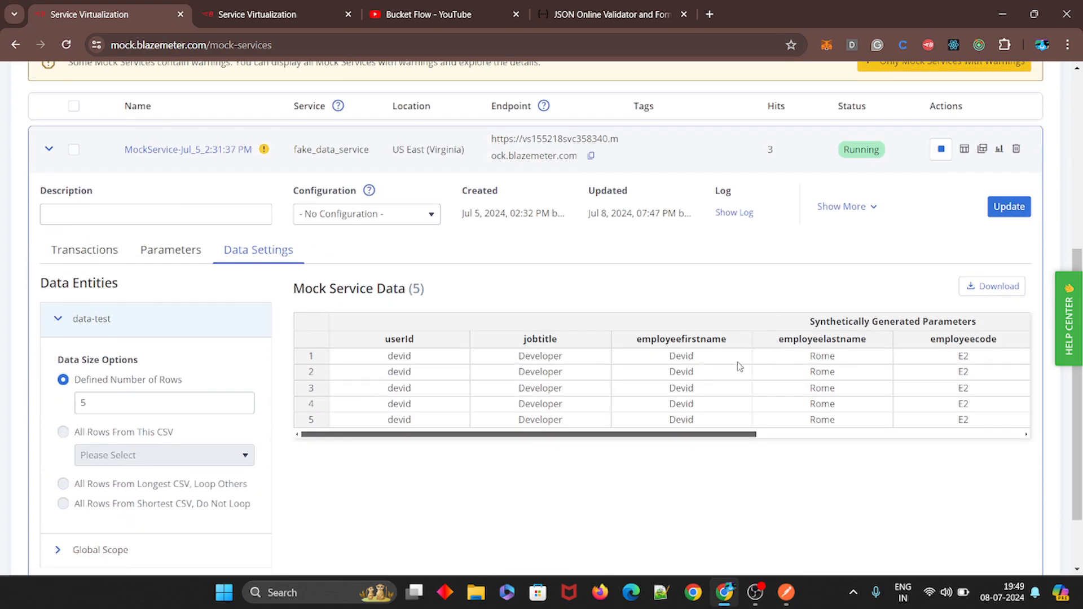
- Collapse get_email in the mock service's transactions, then review the transaction list and the data-test data settings
click(118, 259)
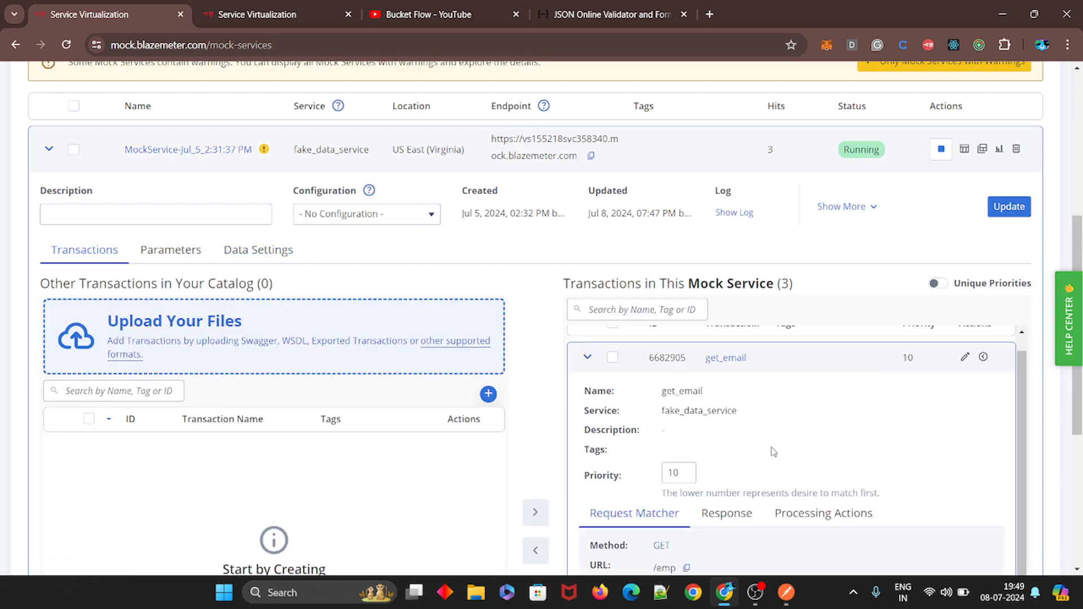
click(587, 357)
click(269, 251)
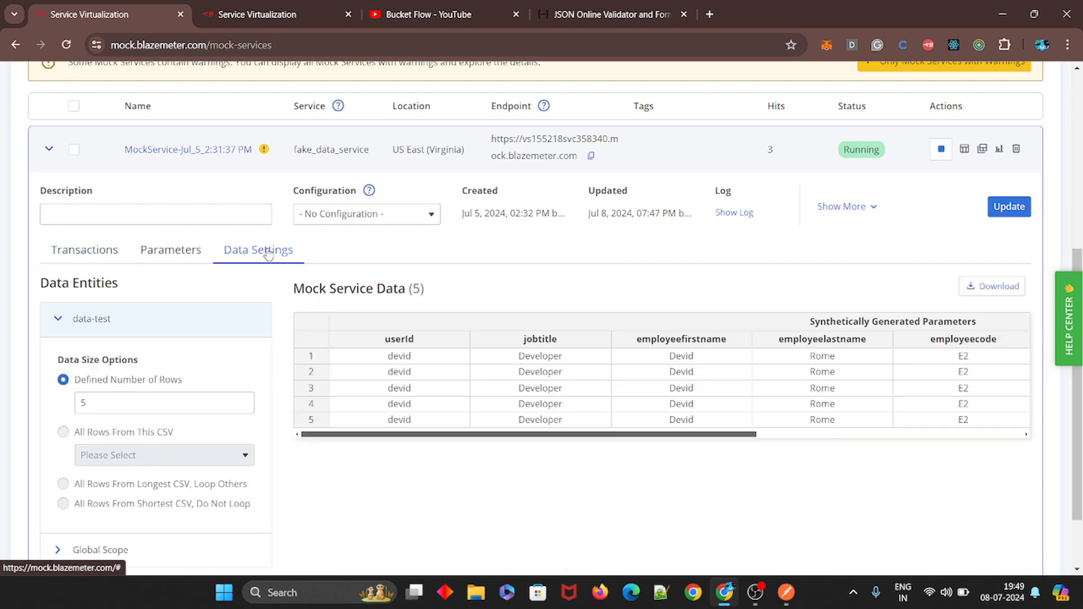
click(107, 251)
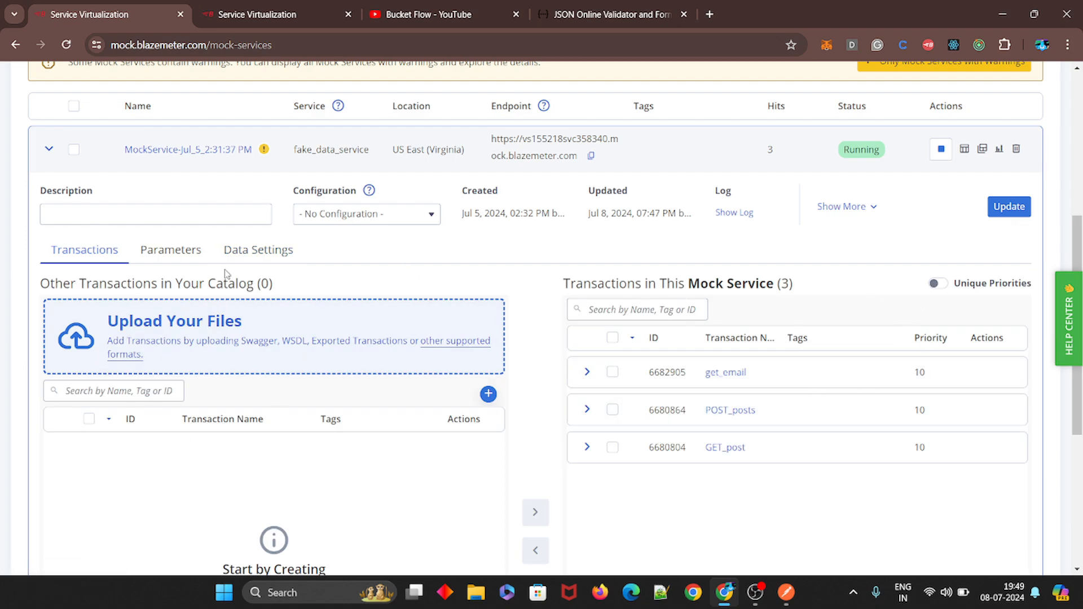
click(234, 252)
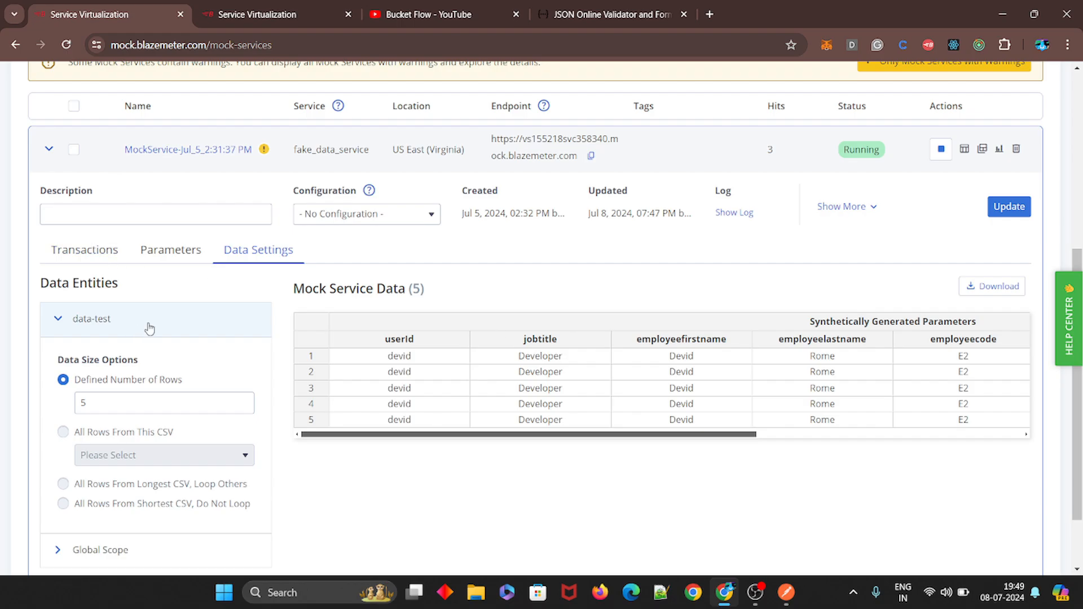